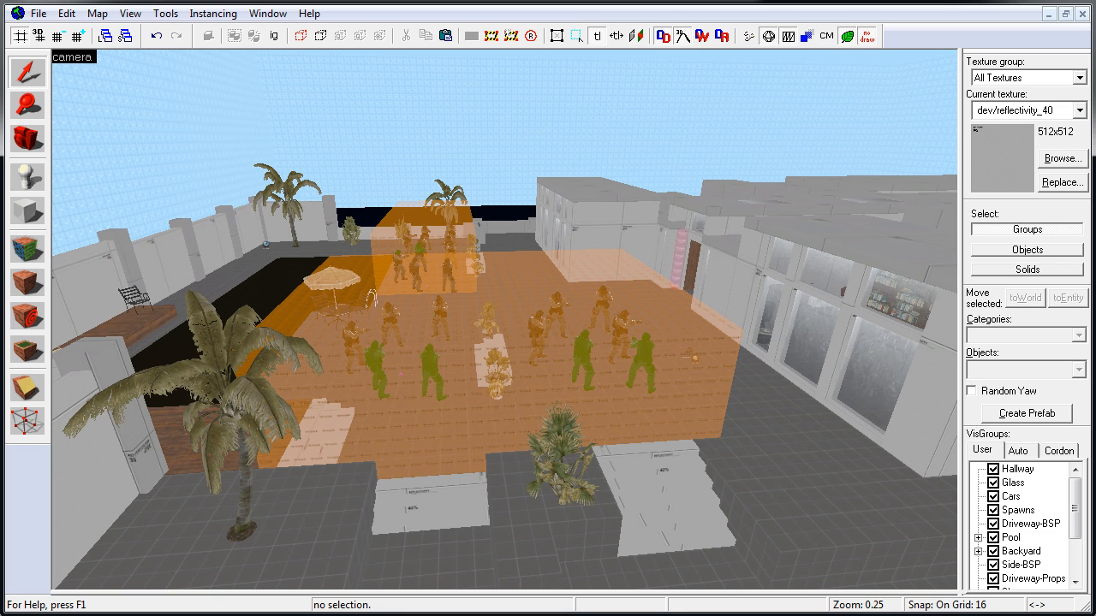
- Select the wall brush on the far building and centre the 2D and 3D views on it in the four-view layout
click(639, 212)
drag(639, 213, 505, 325)
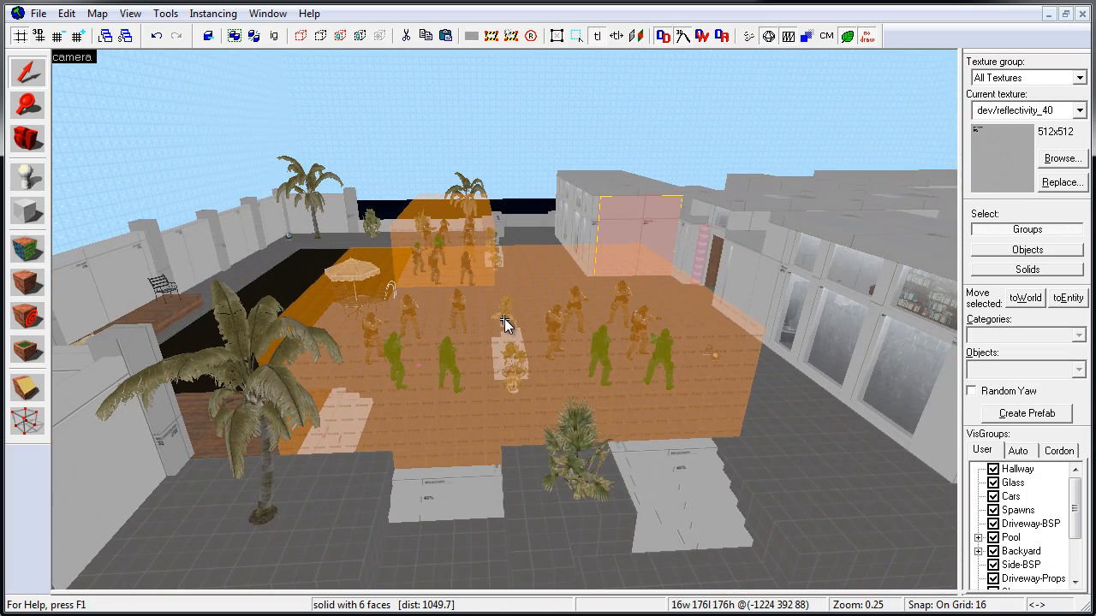
key(shift+z)
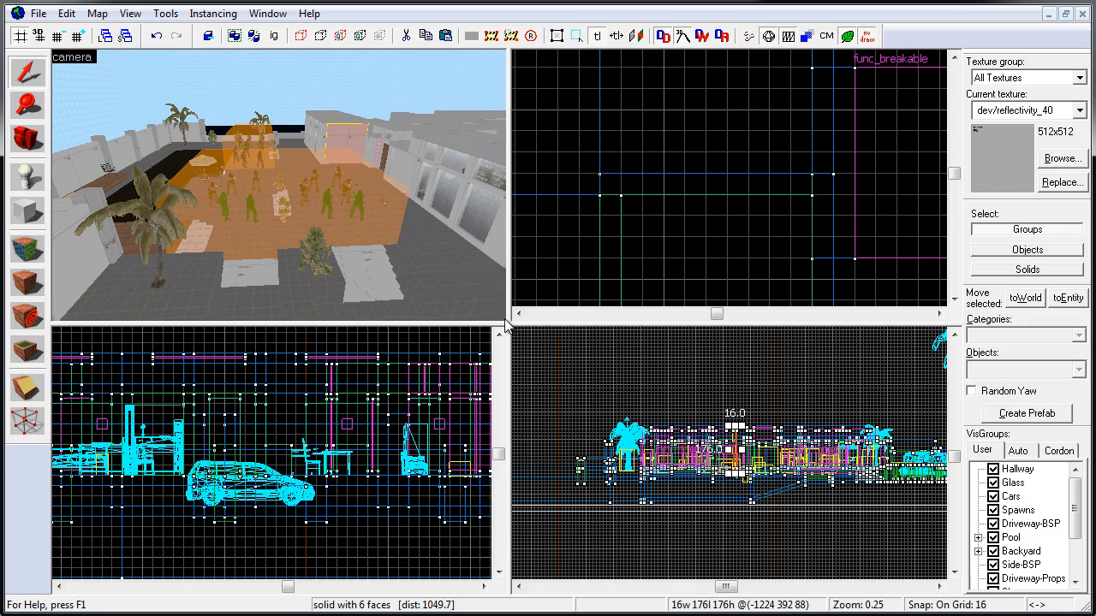
key(ctrl+e)
key(ctrl+shift+e)
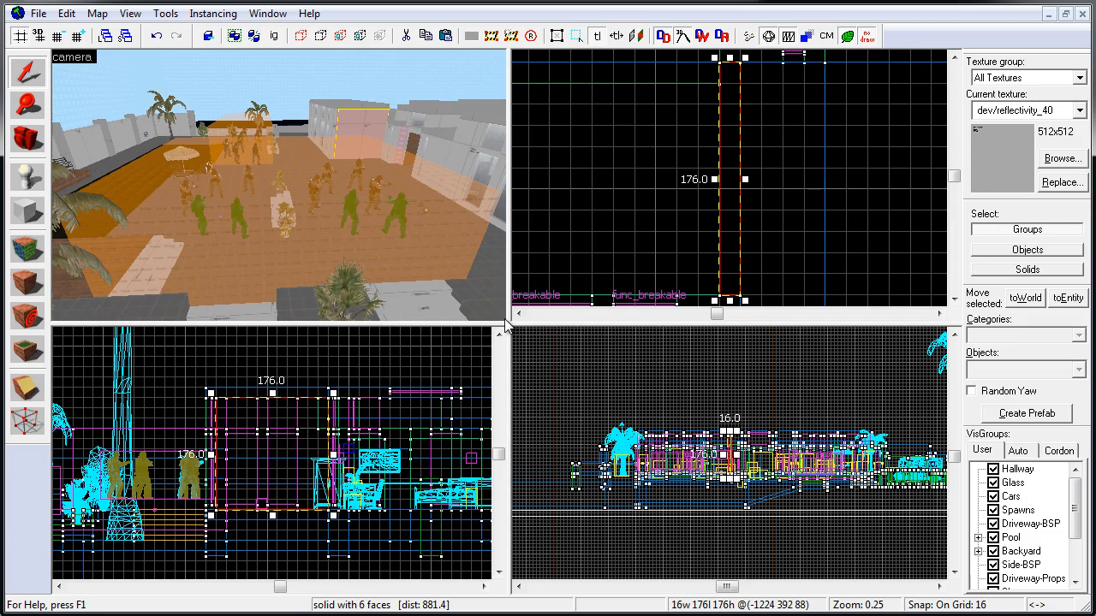
scroll(274, 453, up, 4)
scroll(677, 490, up, 5)
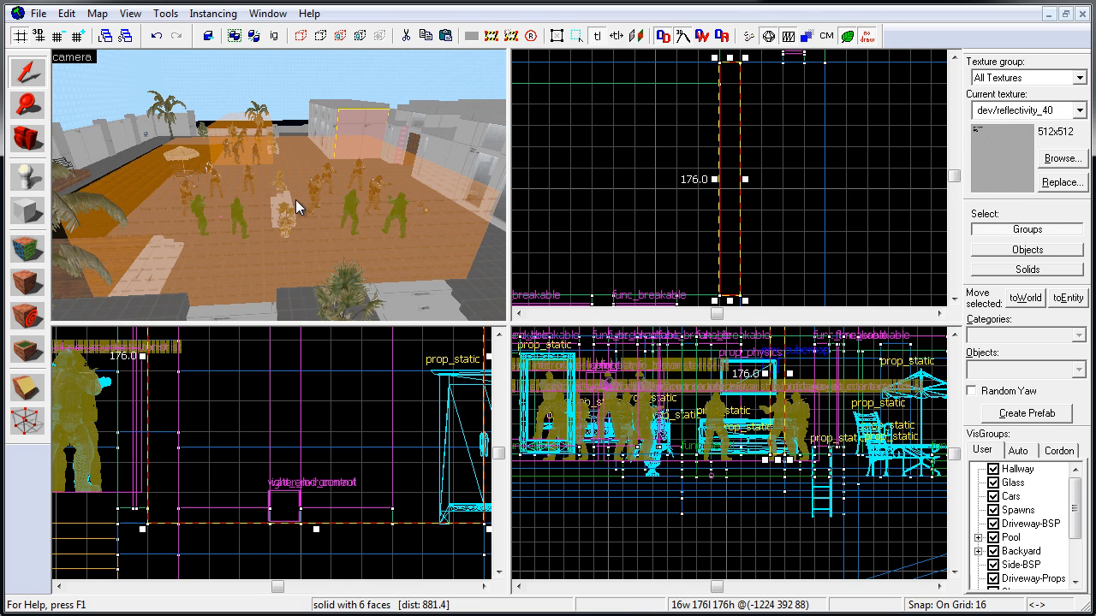
- Select the floor brush beside the courtyard, reselect the far wall brush, and maximize the camera view
click(489, 259)
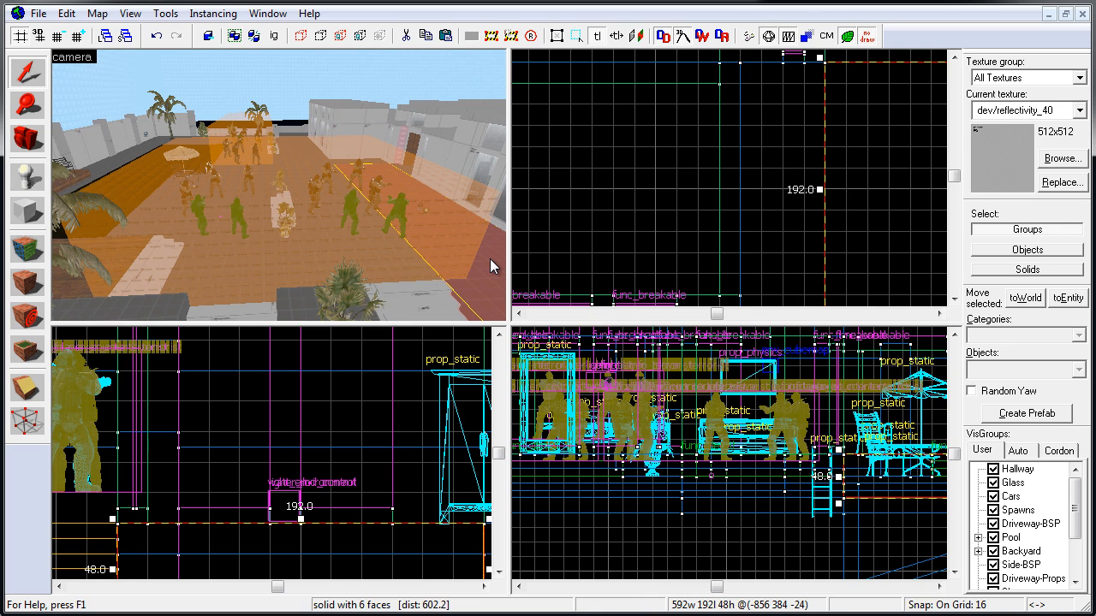
click(360, 113)
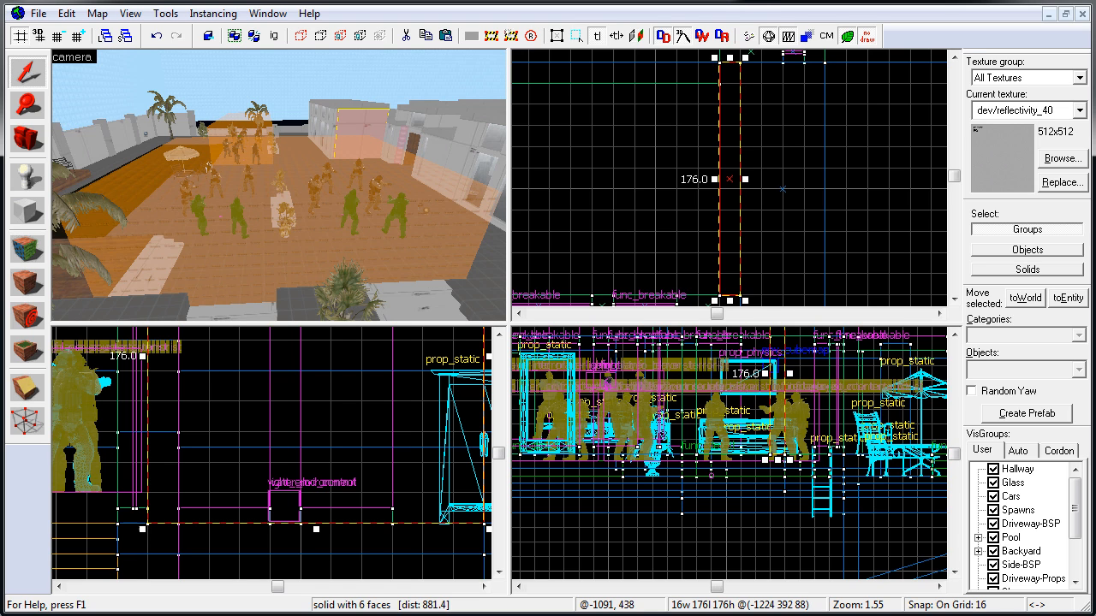
key(shift+z)
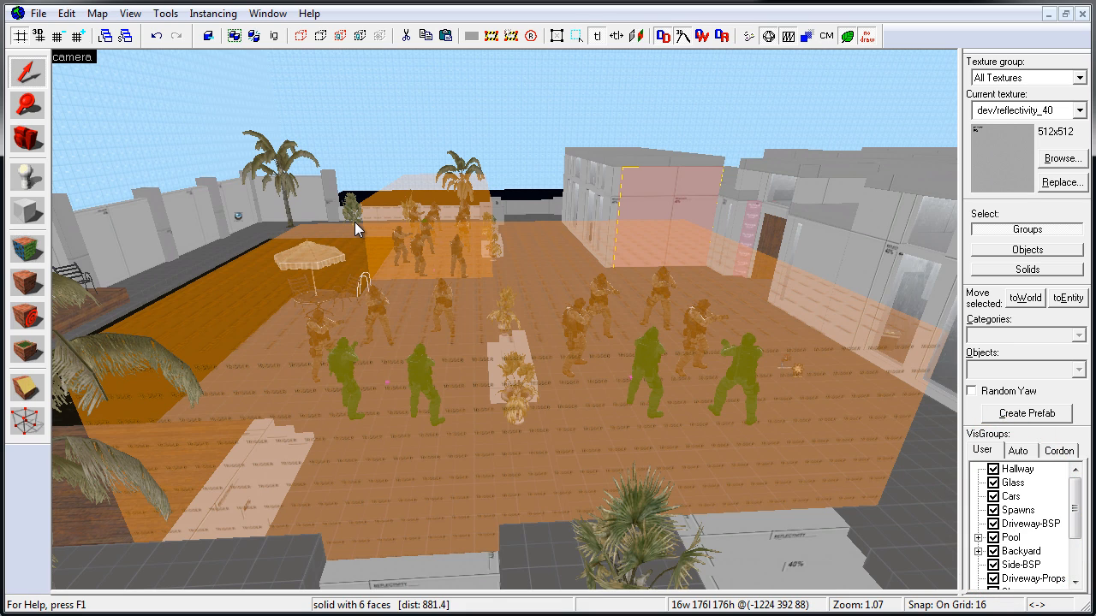
- Hide the Spawns and Pool visgroups, including Pool-BSP and Pool-Props, and select the corner wall brush of the office
click(995, 511)
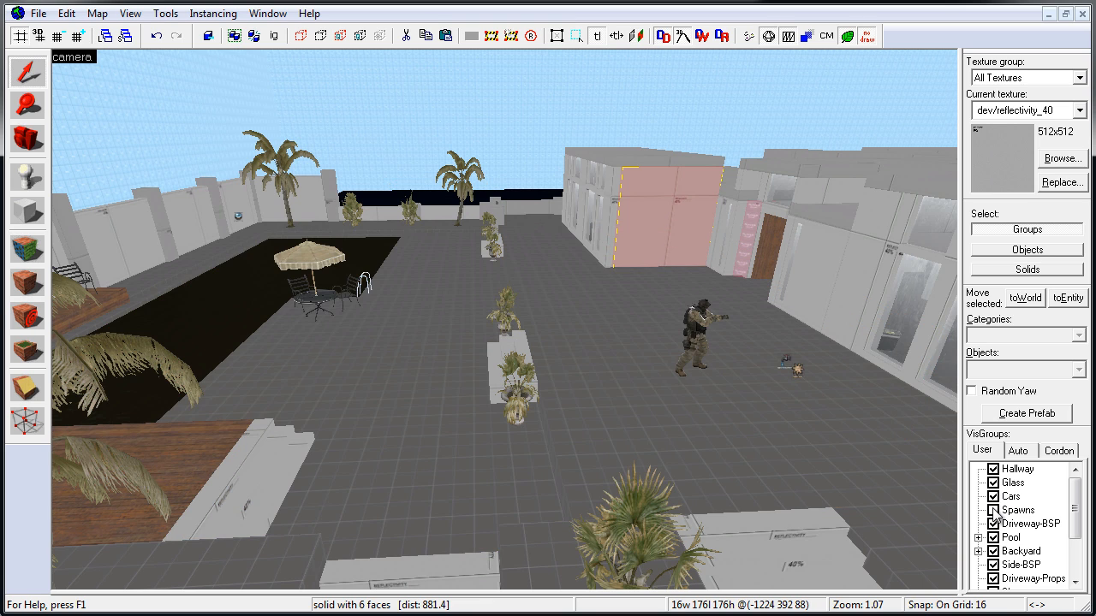
click(978, 537)
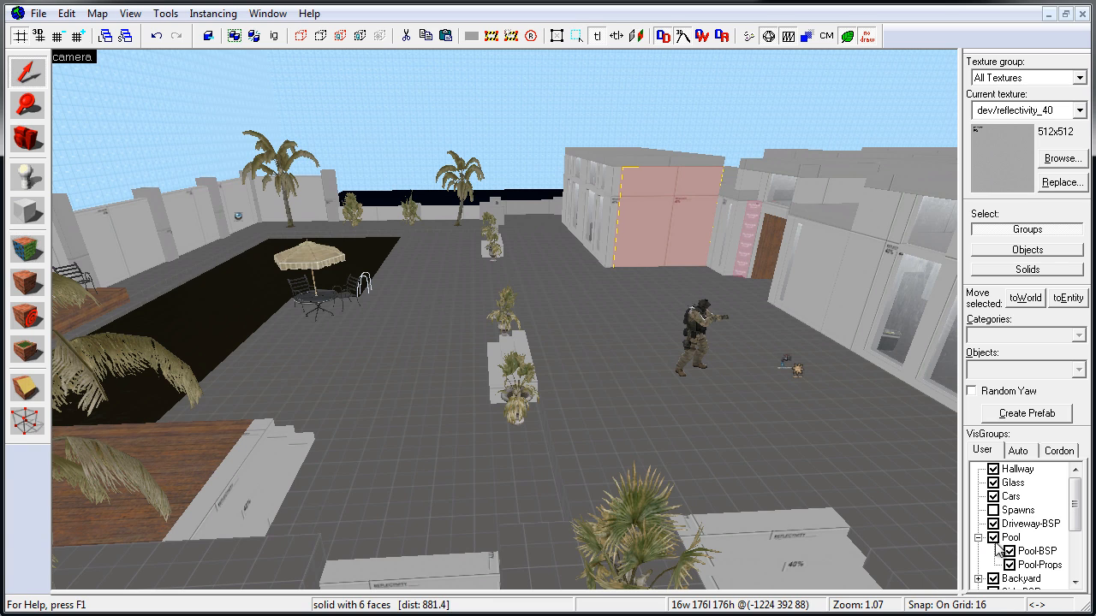
click(1010, 566)
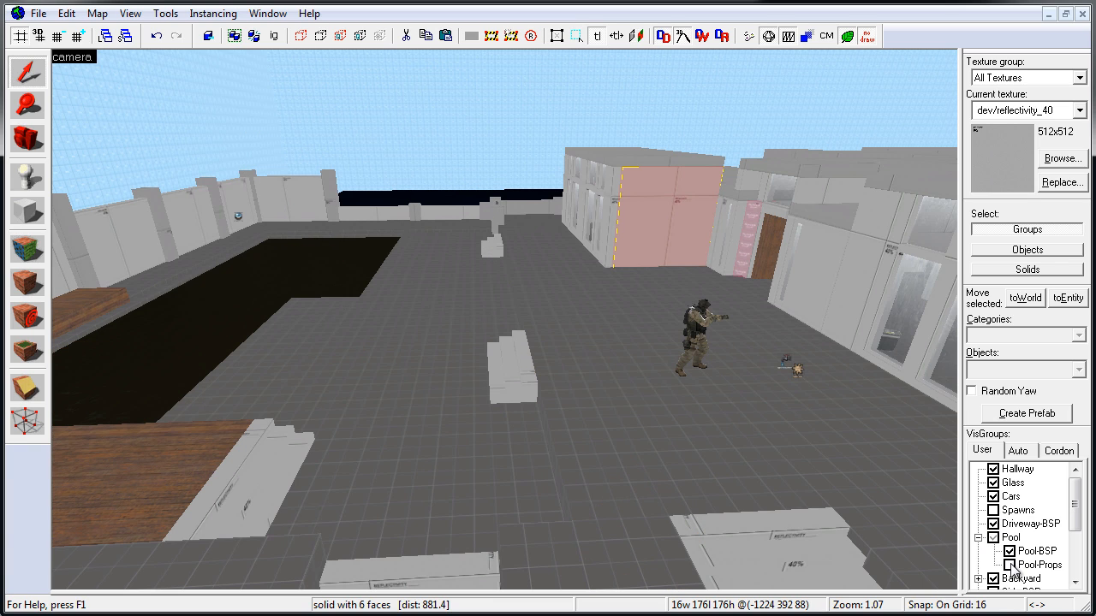
click(993, 539)
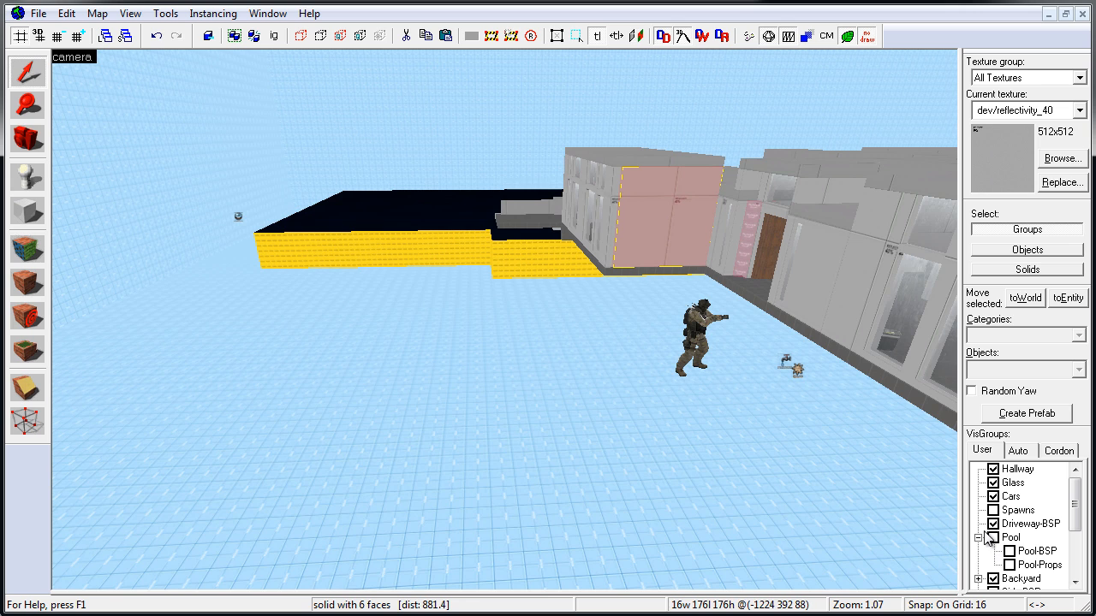
key(z)
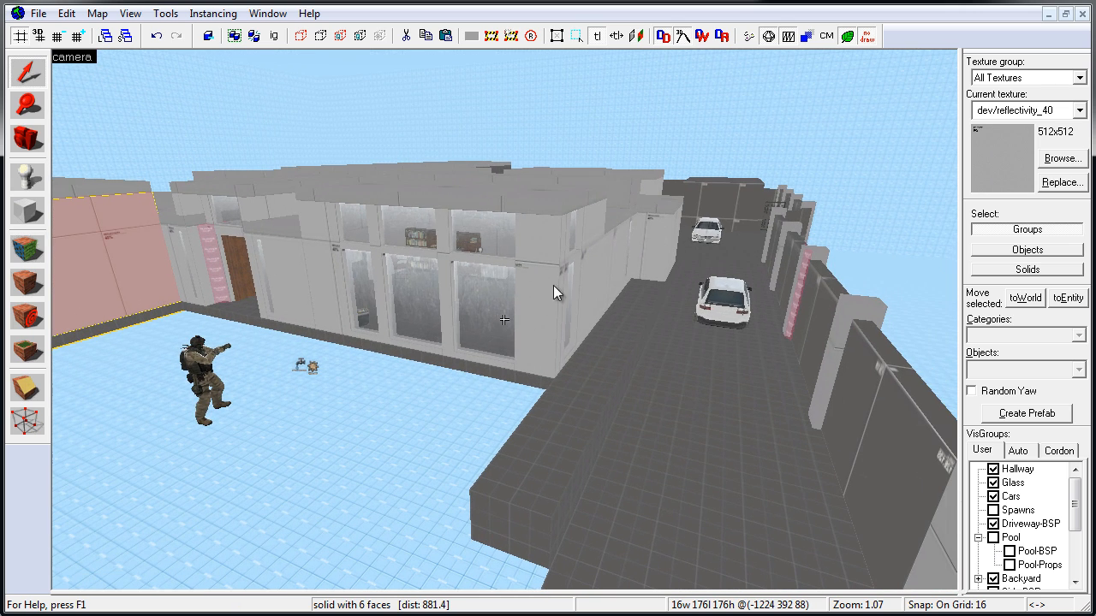
click(553, 287)
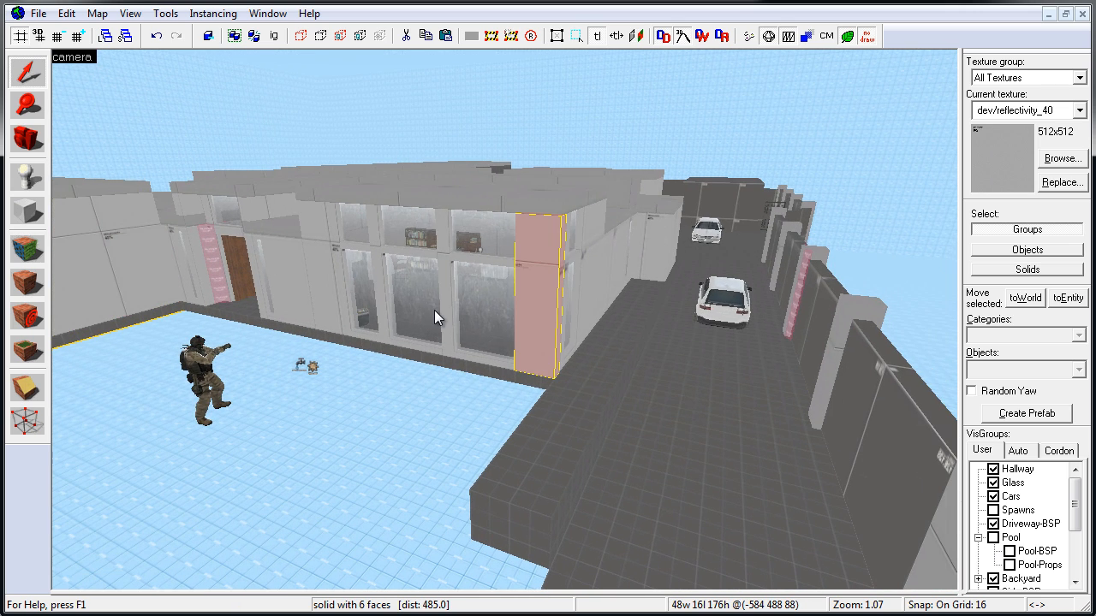
- Hide the Backyard, Side-BSP, Driveway-Props and Sky visgroups
click(979, 537)
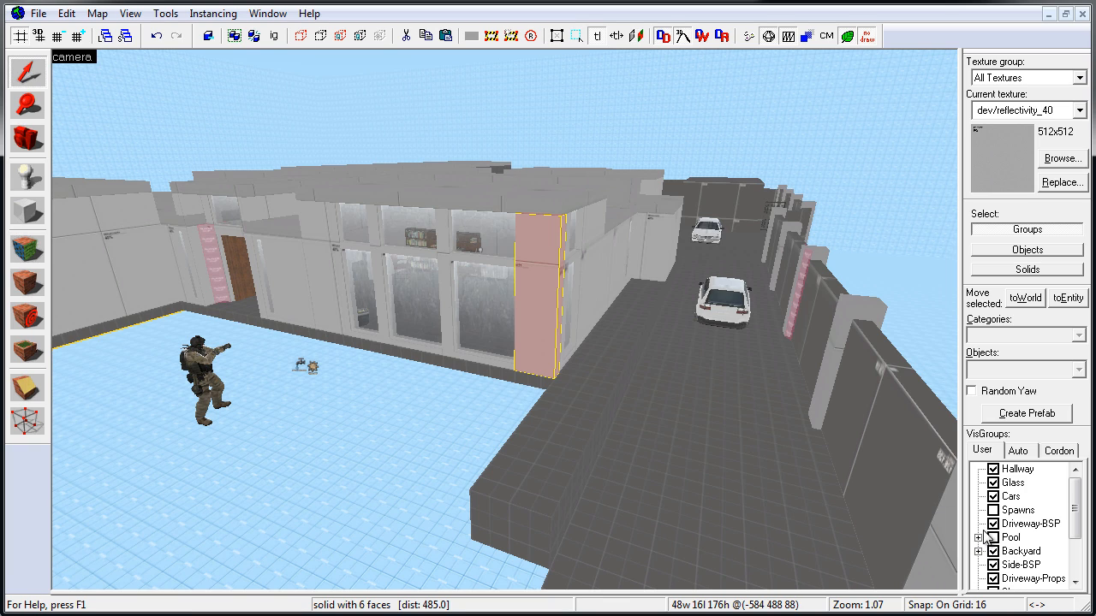
click(994, 552)
click(993, 566)
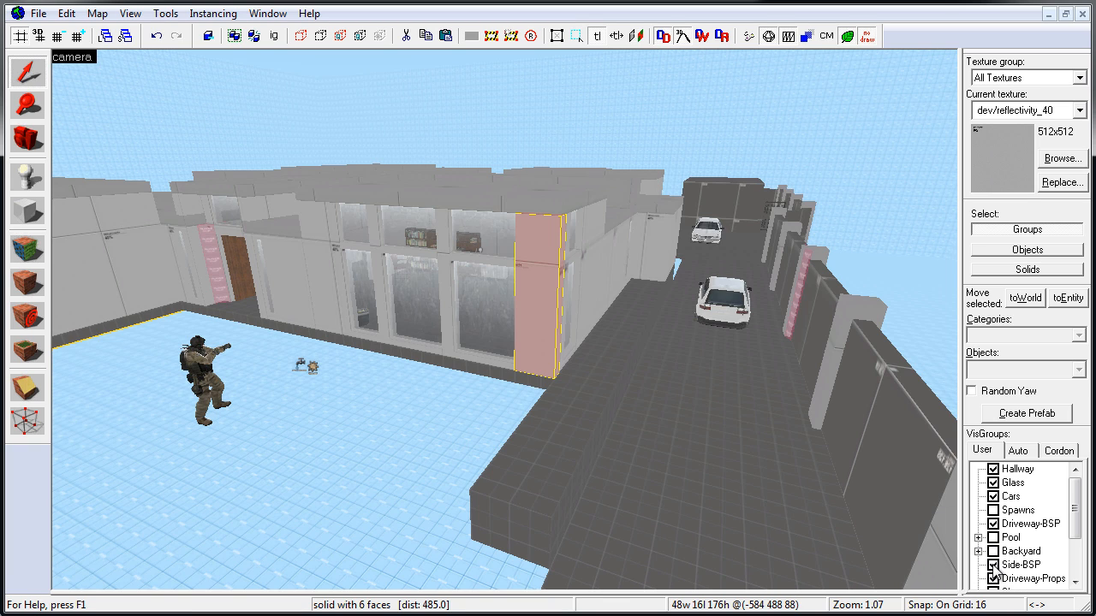
click(994, 580)
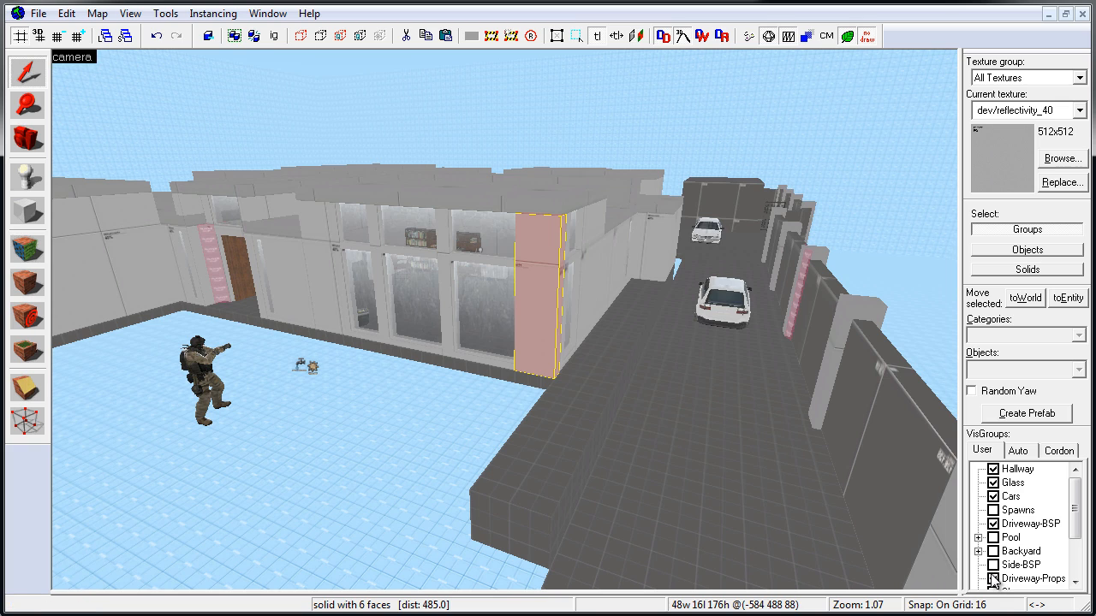
scroll(996, 579, down, 1)
click(993, 551)
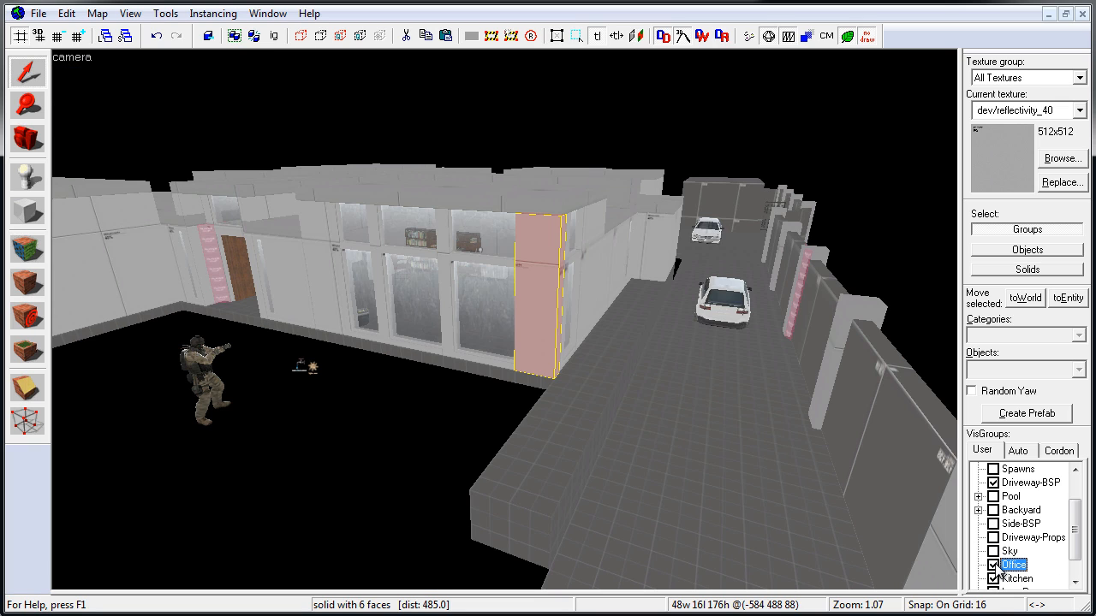
- Hide the Kitchen, LvngRoom and BedRoom visgroups
click(993, 579)
scroll(997, 582, down, 1)
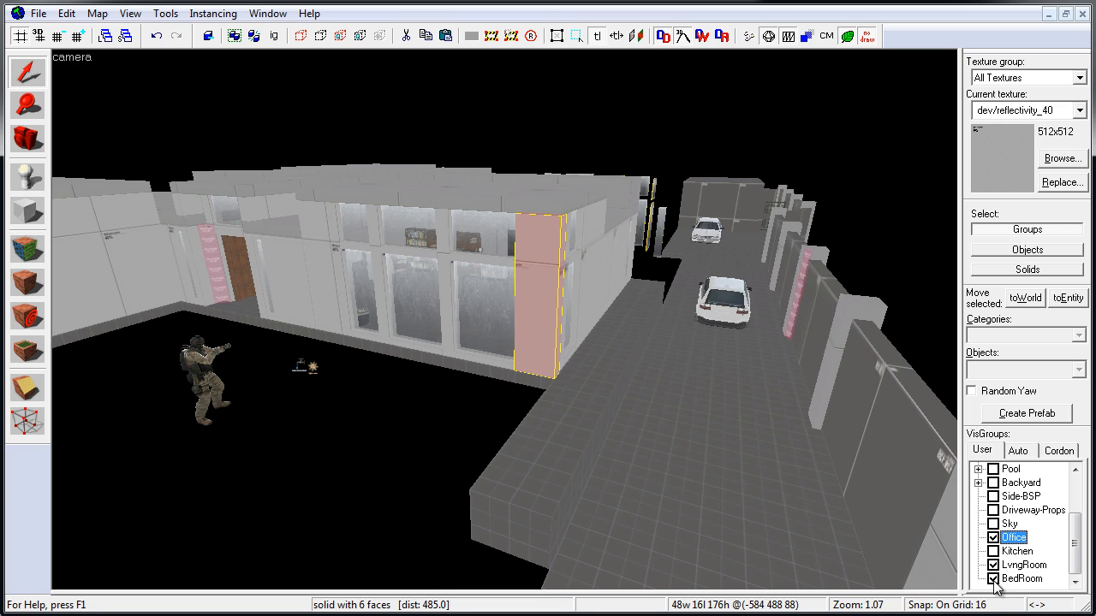
click(994, 579)
- Hide the Hallway, Cars, Driveway-BSP and Glass visgroups, leaving only the Office group shown
scroll(1014, 539, up, 2)
click(993, 469)
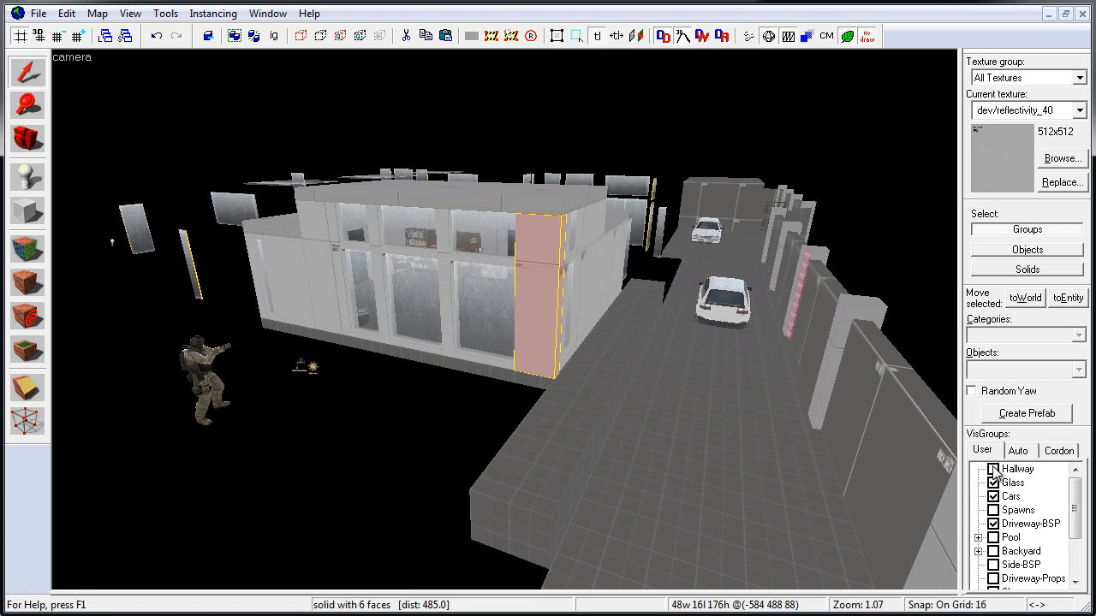
click(993, 497)
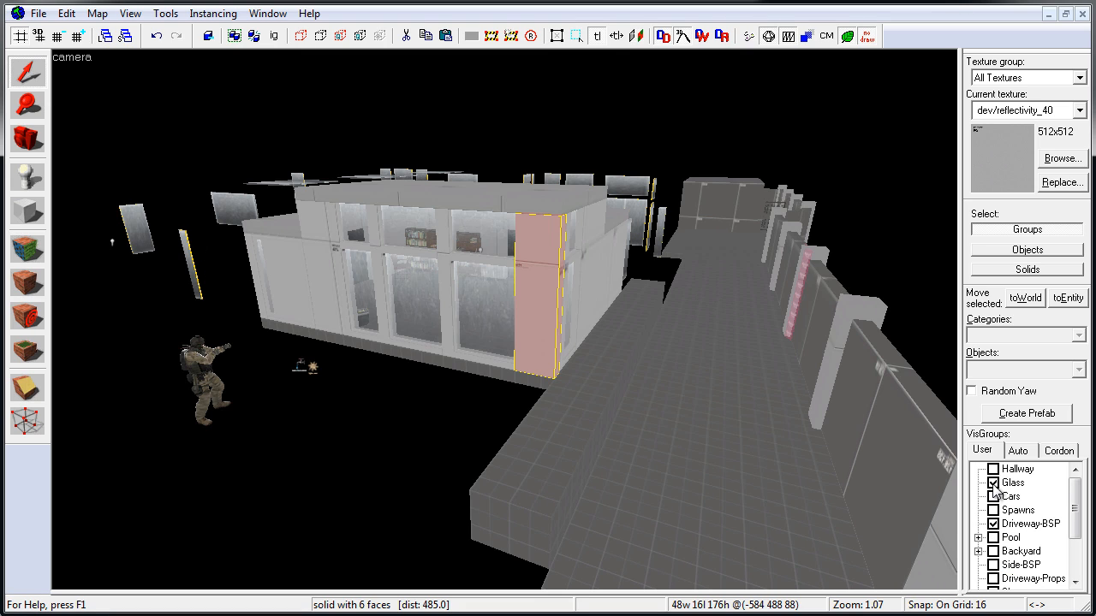
click(993, 524)
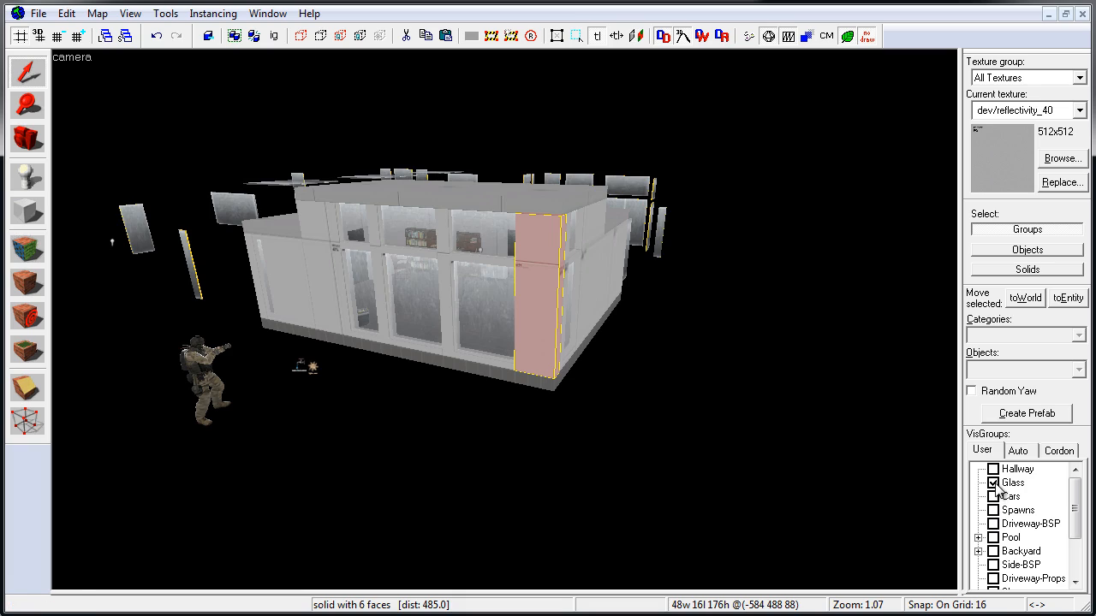
click(993, 483)
- Examine the isolated office interior in the camera view and its layout in the 2D views
key(z)
key(w)
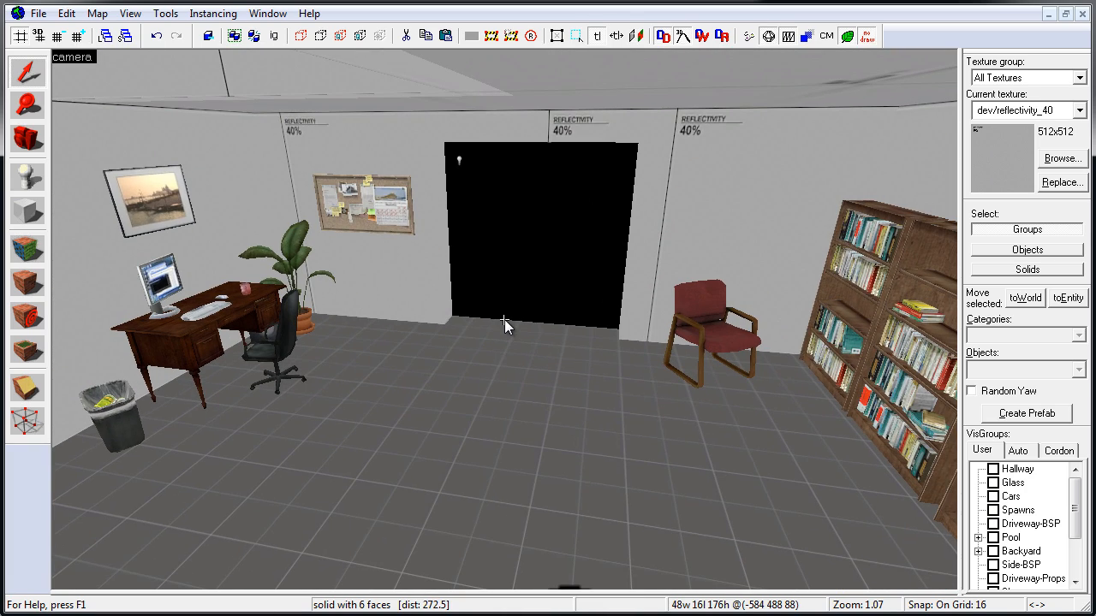
key(z)
key(shift+z)
scroll(753, 448, down, 4)
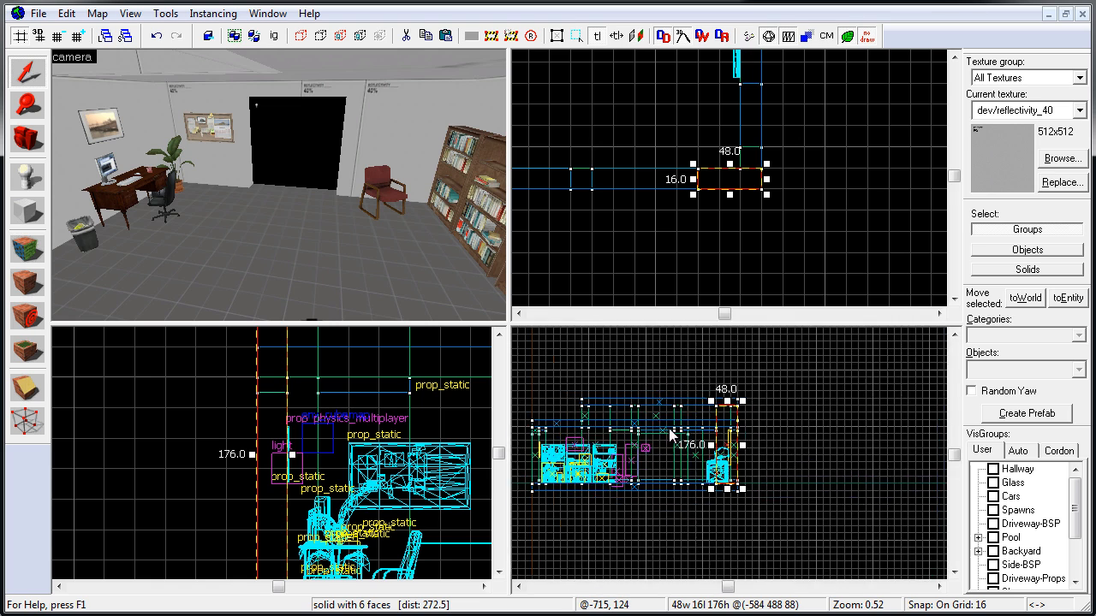
scroll(670, 435, up, 4)
middle_drag(635, 476, 719, 466)
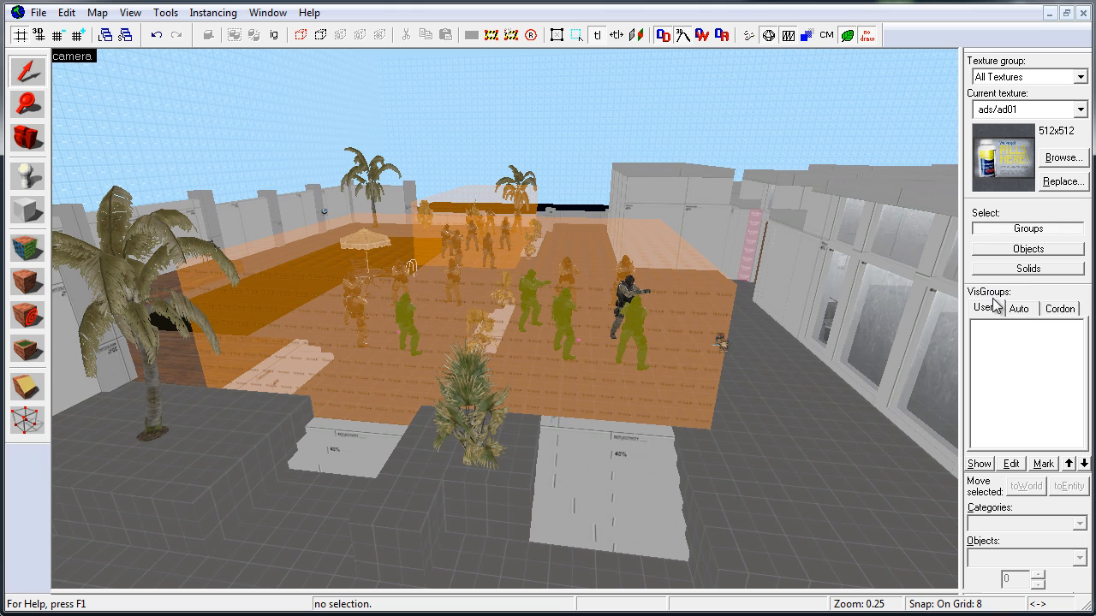
drag(995, 293, 993, 214)
drag(982, 397, 978, 203)
- Turn the Filter Control screen element off and back on
click(130, 12)
mouse_move(141, 32)
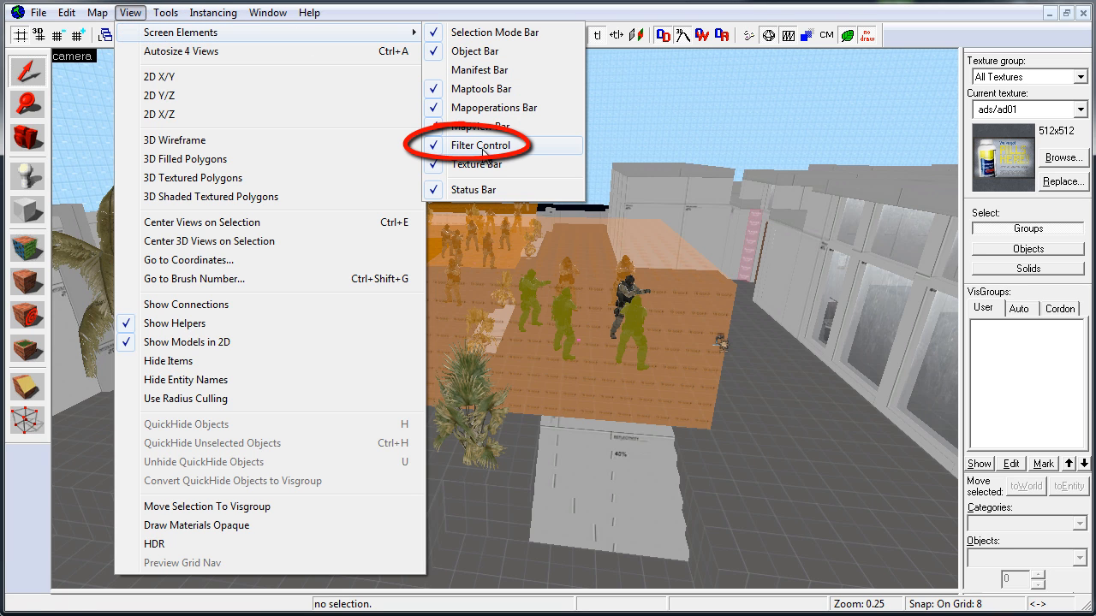
click(471, 147)
click(130, 12)
mouse_move(145, 30)
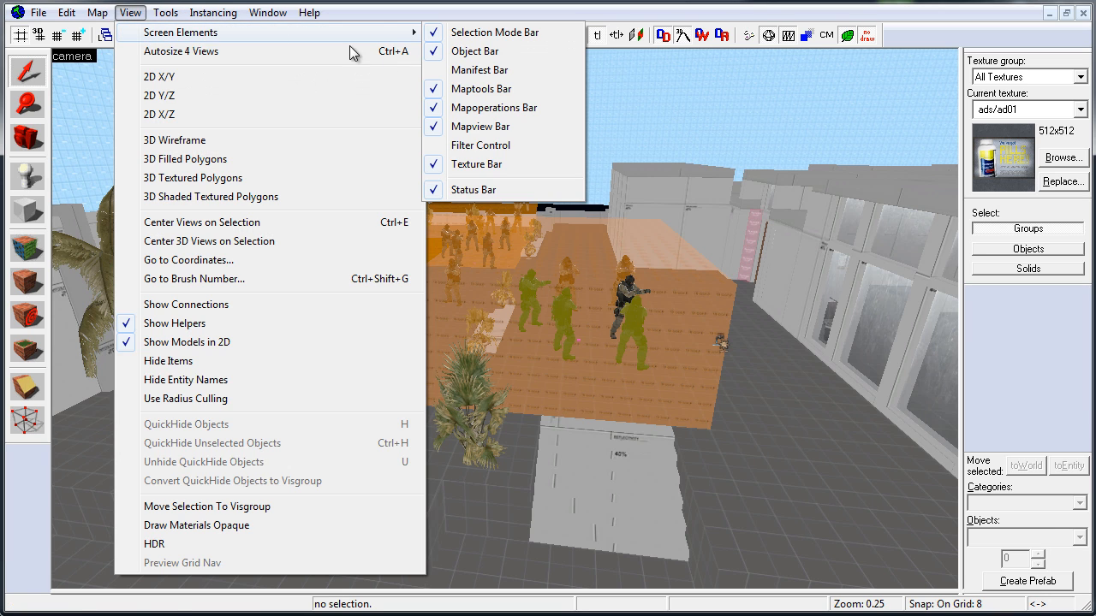
click(480, 147)
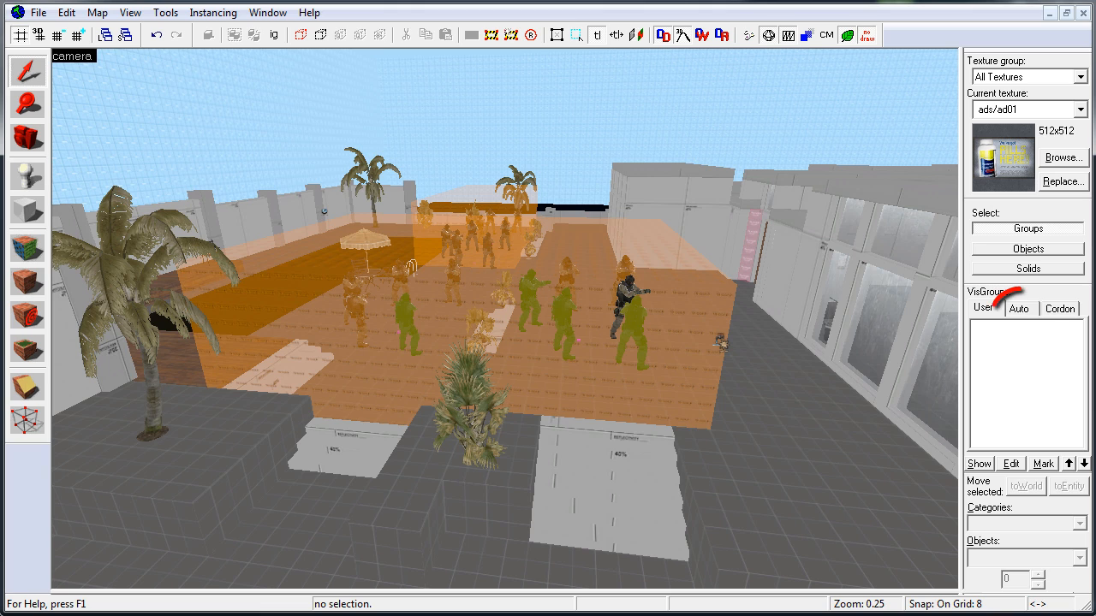
- Check the automatic visgroups, return to the user visgroups, and create a new group named Sky
click(1023, 308)
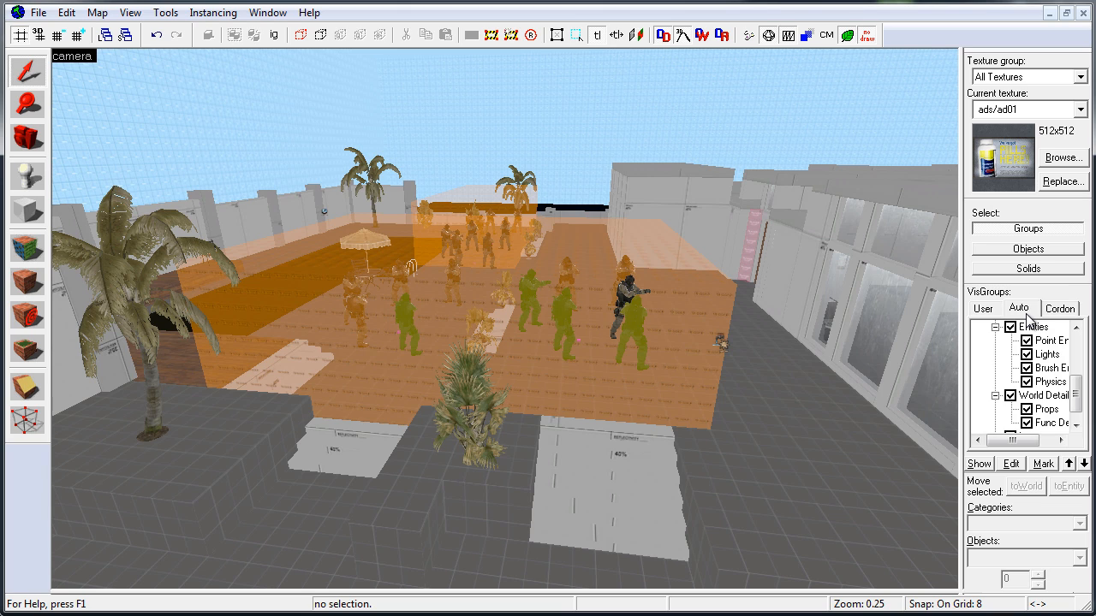
click(985, 309)
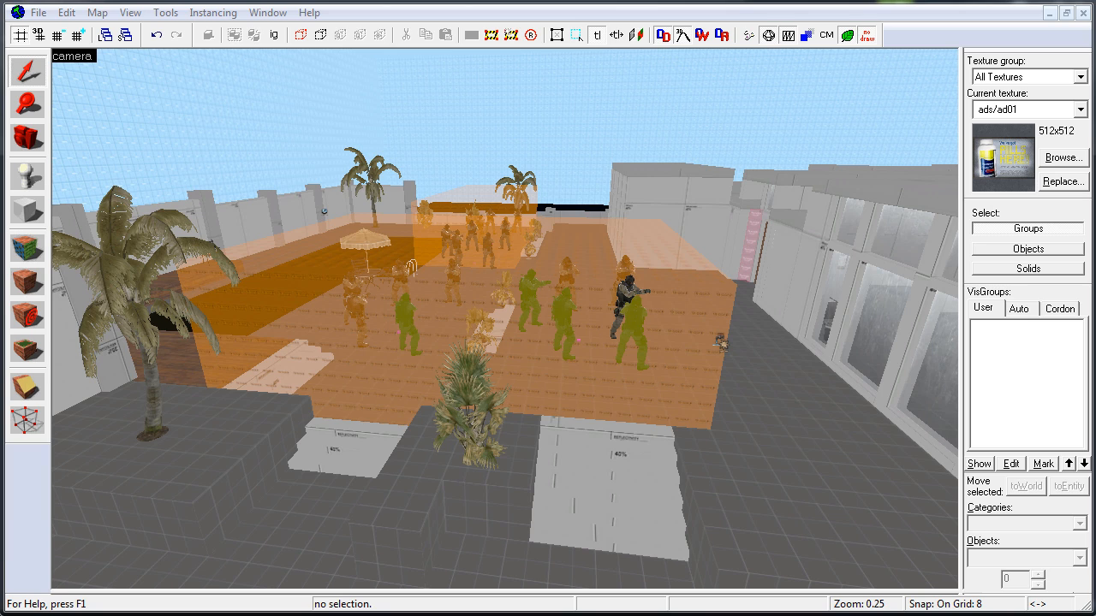
click(1009, 463)
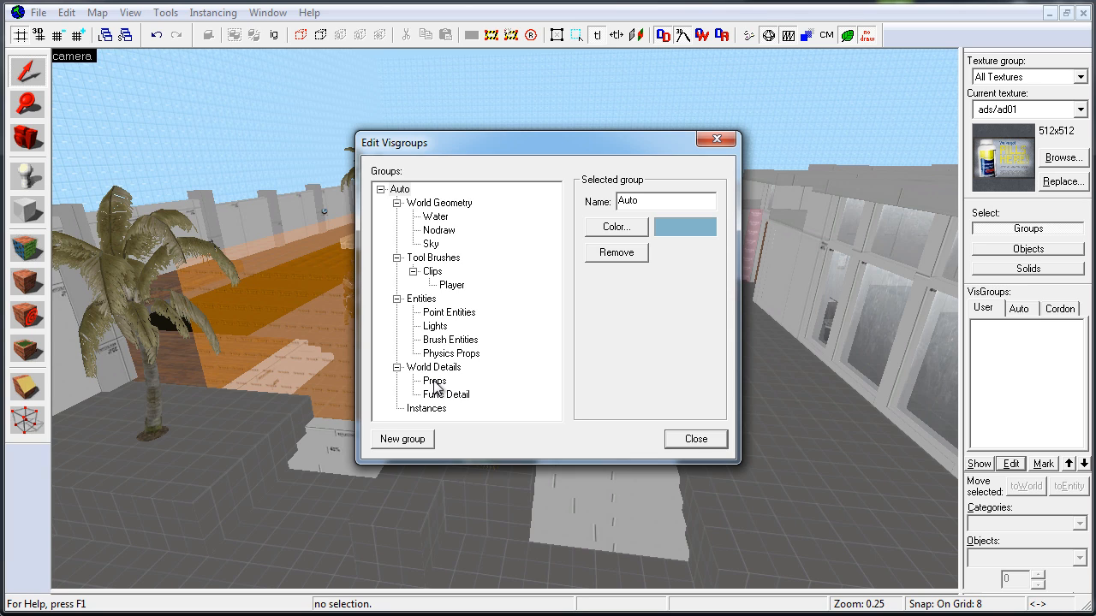
click(403, 439)
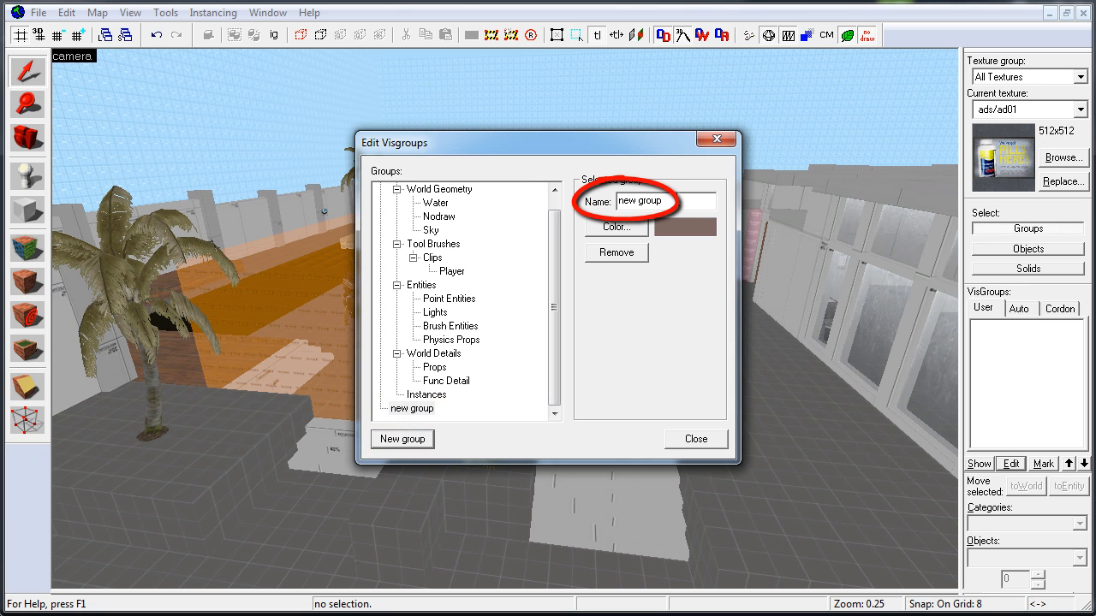
key(Tab)
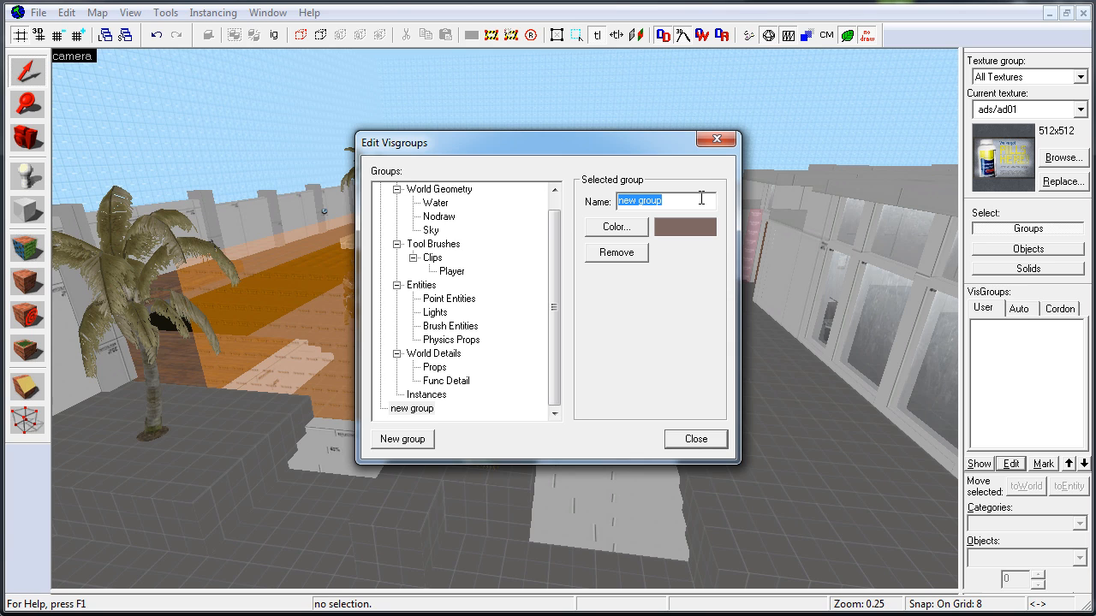
text(Sky)
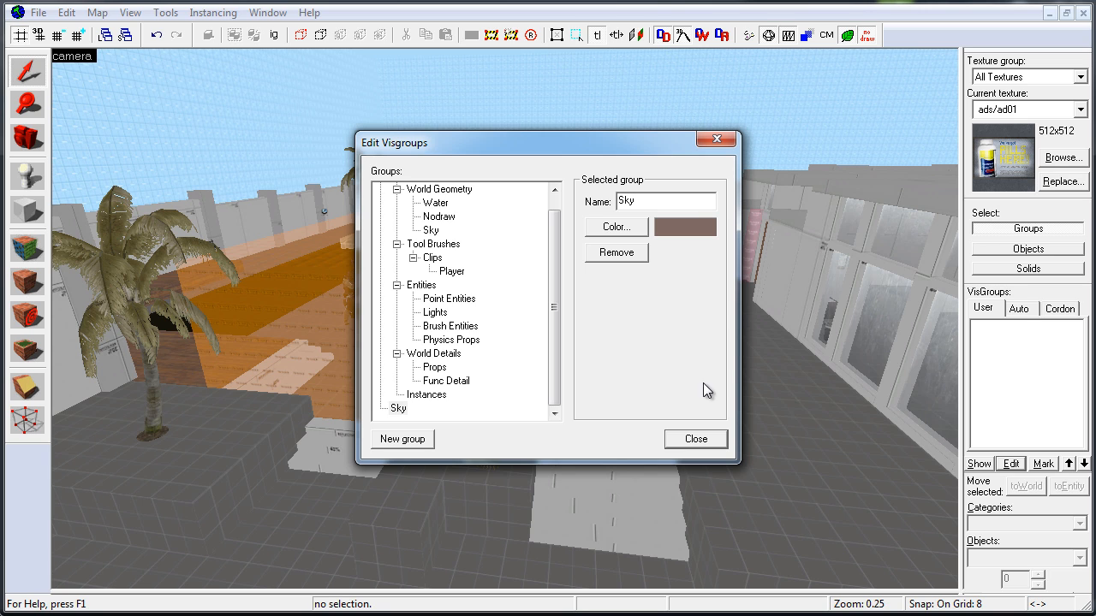
key(Escape)
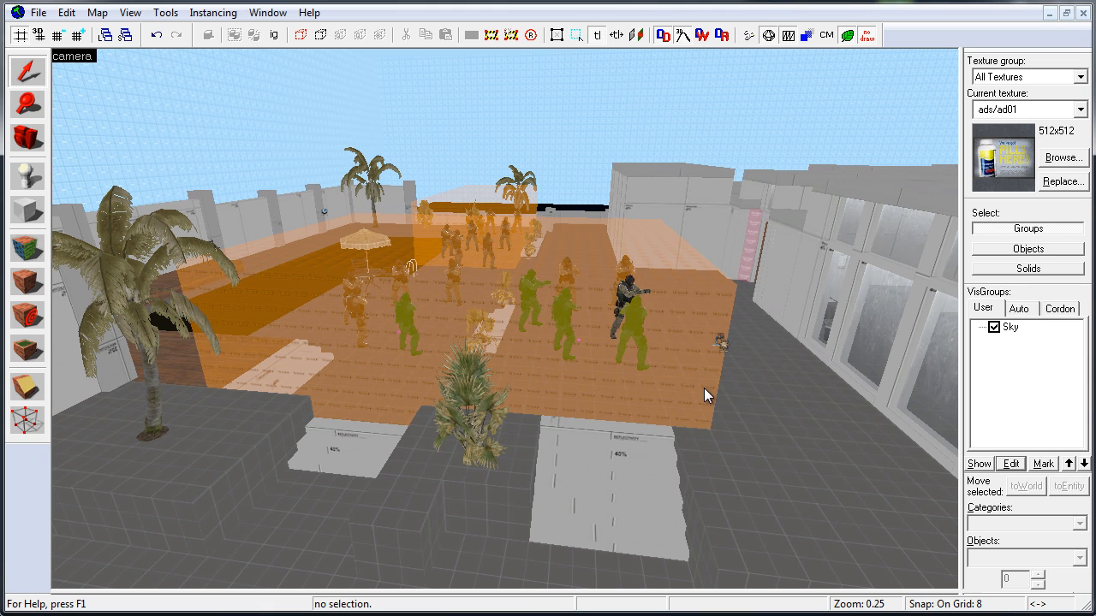
- Assign the selected group of sky brushes to the Sky visgroup and apply the change
click(994, 328)
double_click(520, 92)
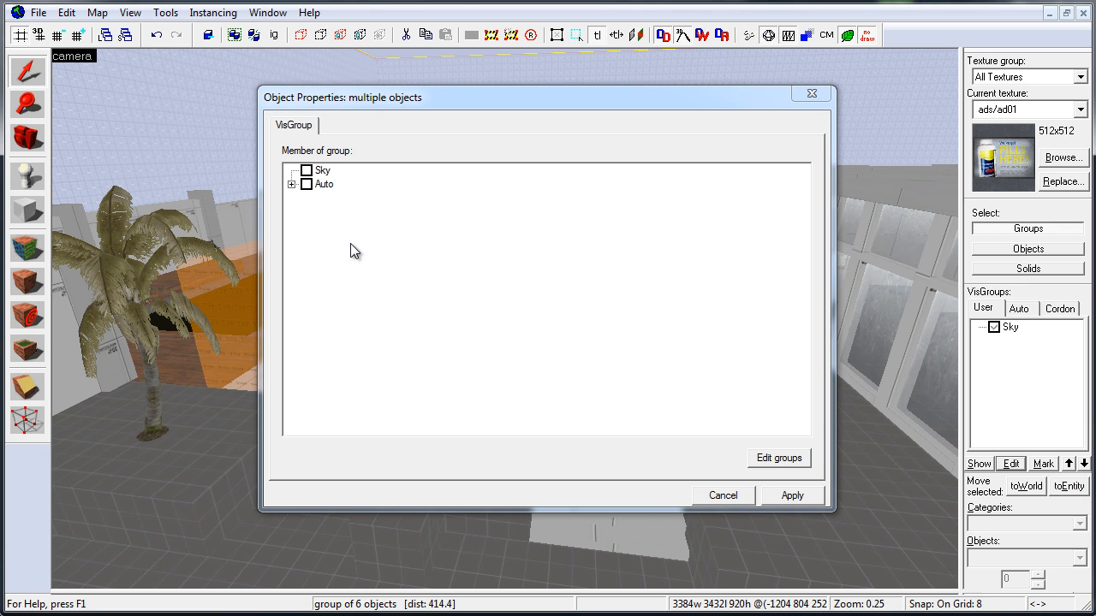
click(306, 172)
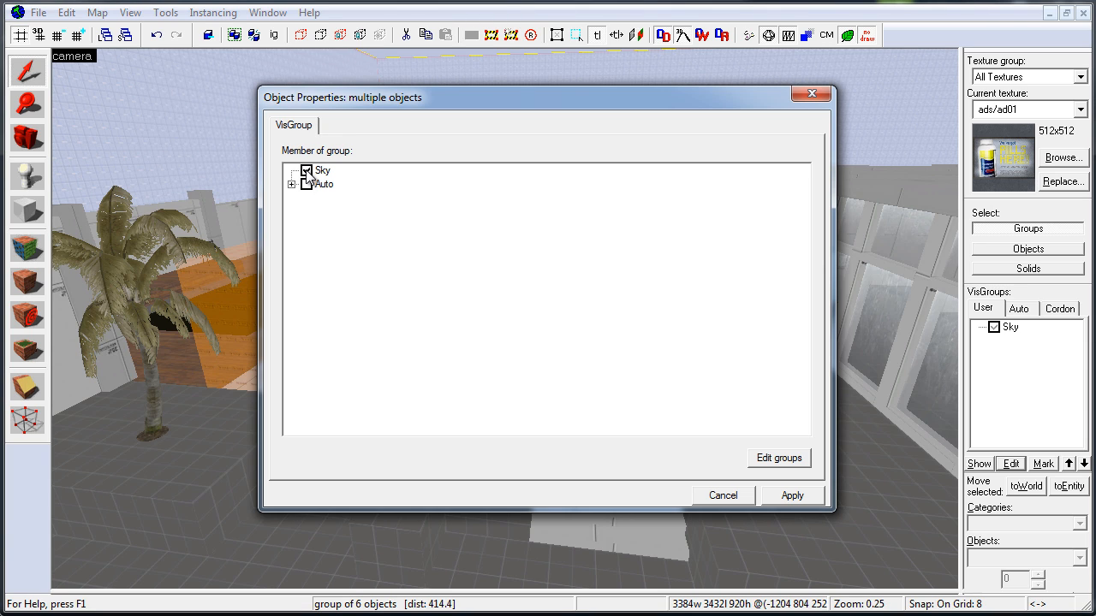
click(795, 496)
click(810, 94)
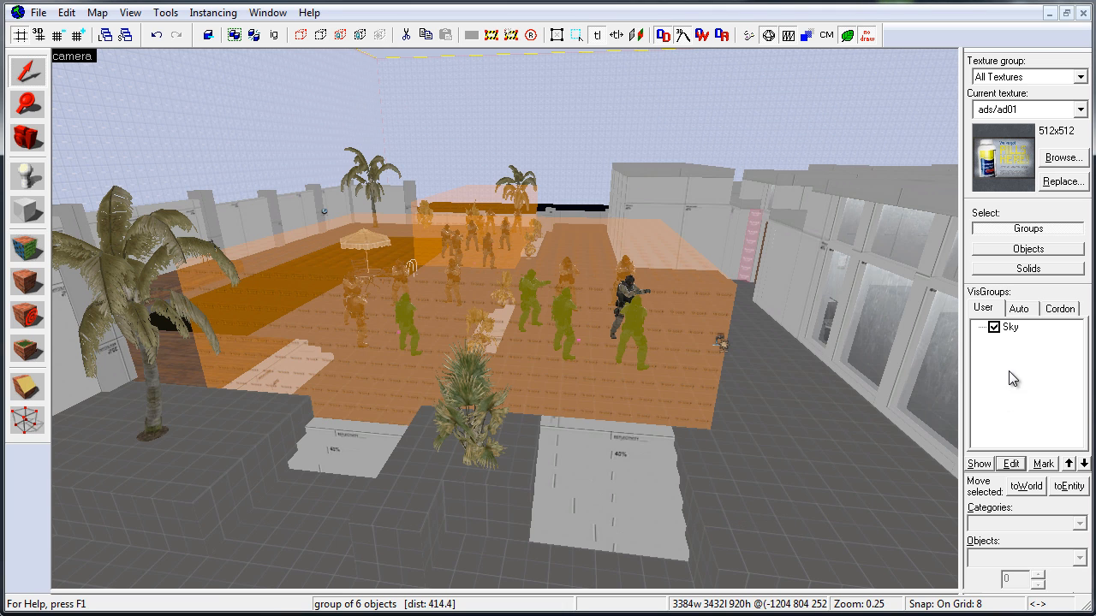
- Hide the Sky visgroup, show it again, and clear the selection
click(995, 327)
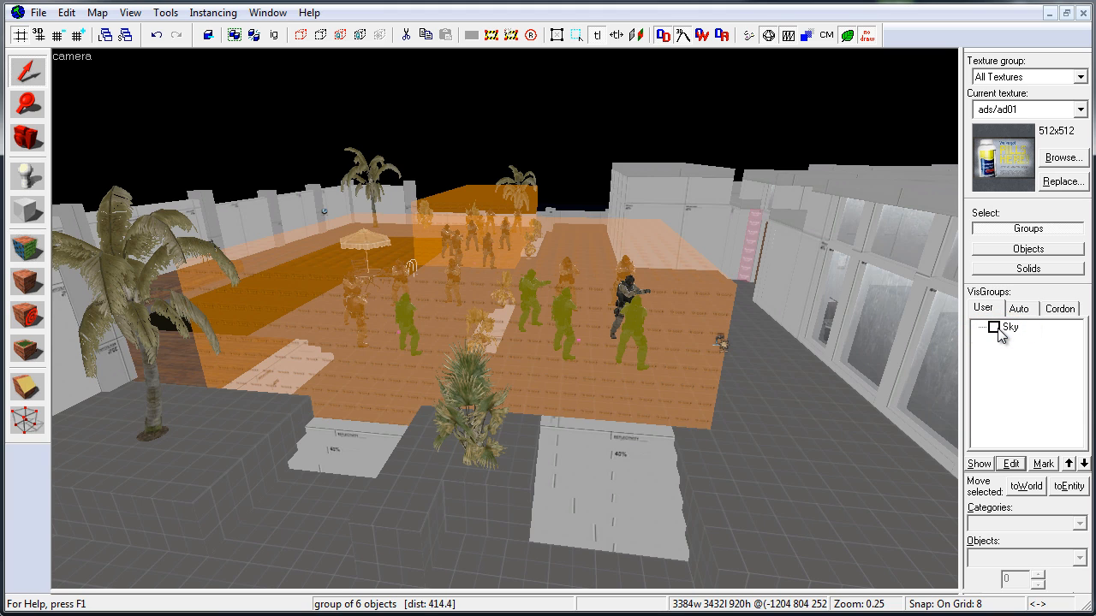
click(995, 327)
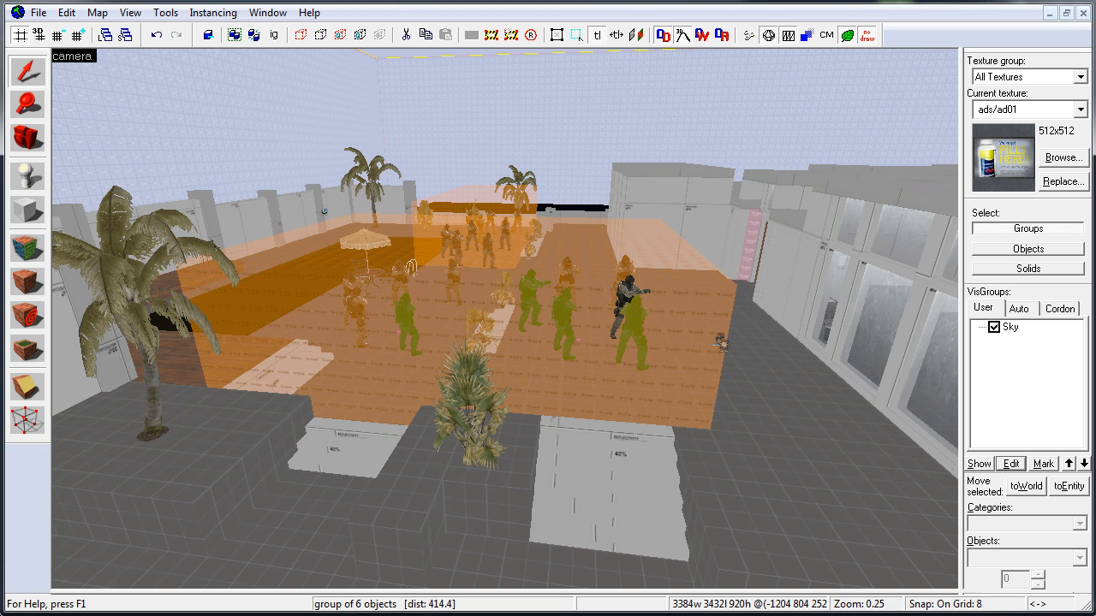
key(Escape)
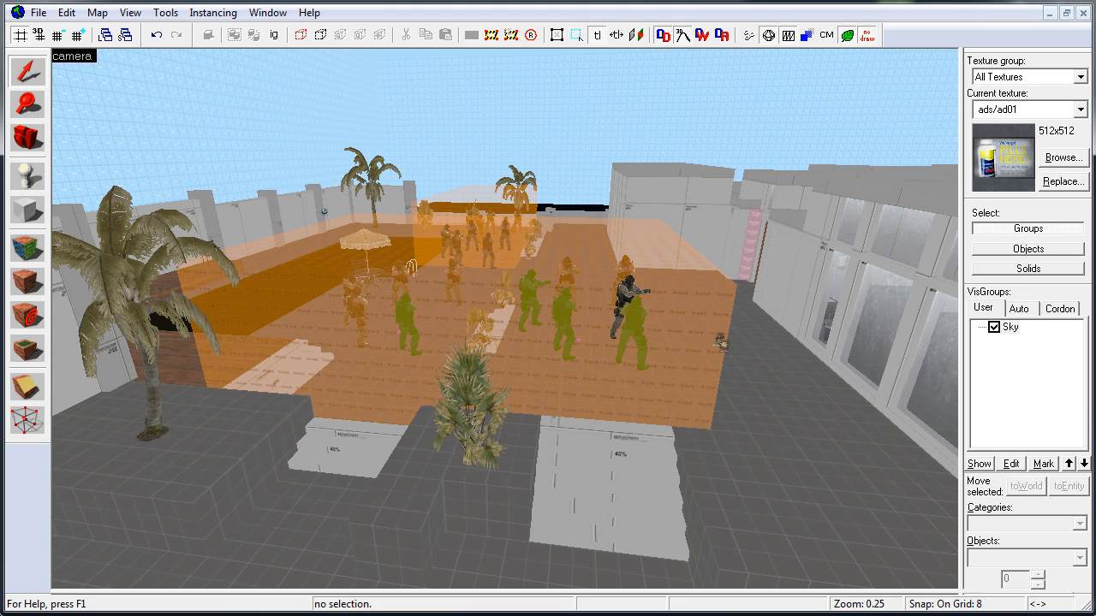
- Select the large func_buyzone brush in the courtyard and create a new visgroup named Spawns
click(580, 282)
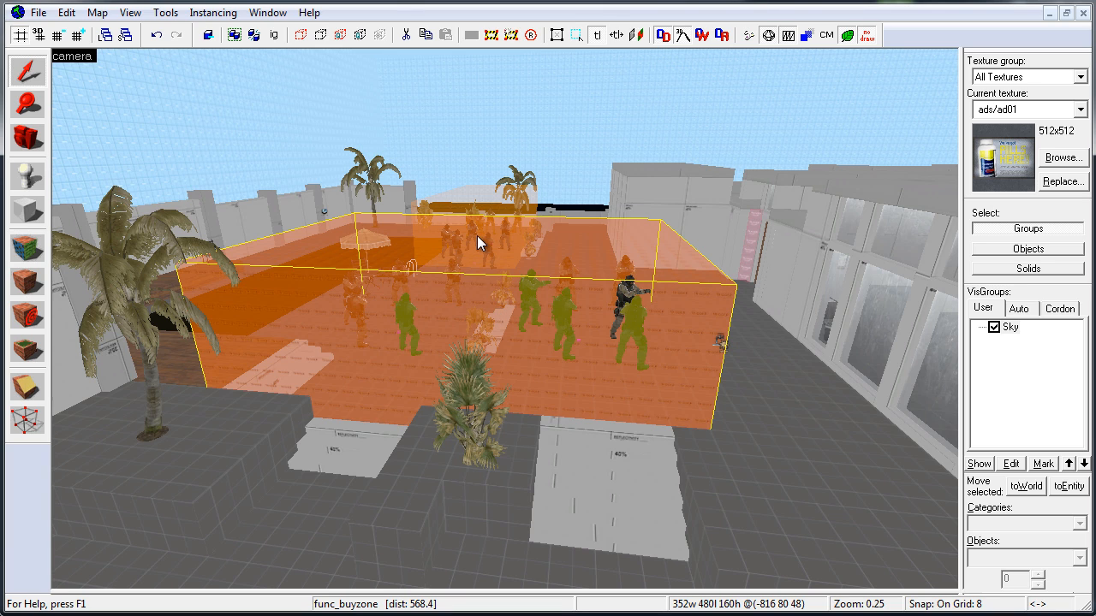
click(1011, 463)
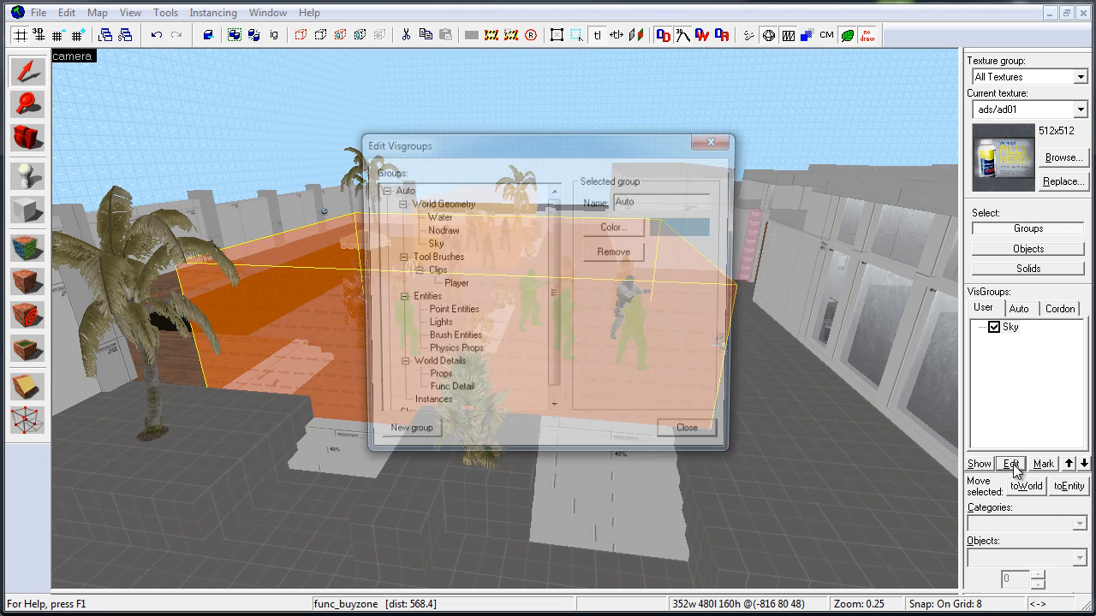
click(402, 439)
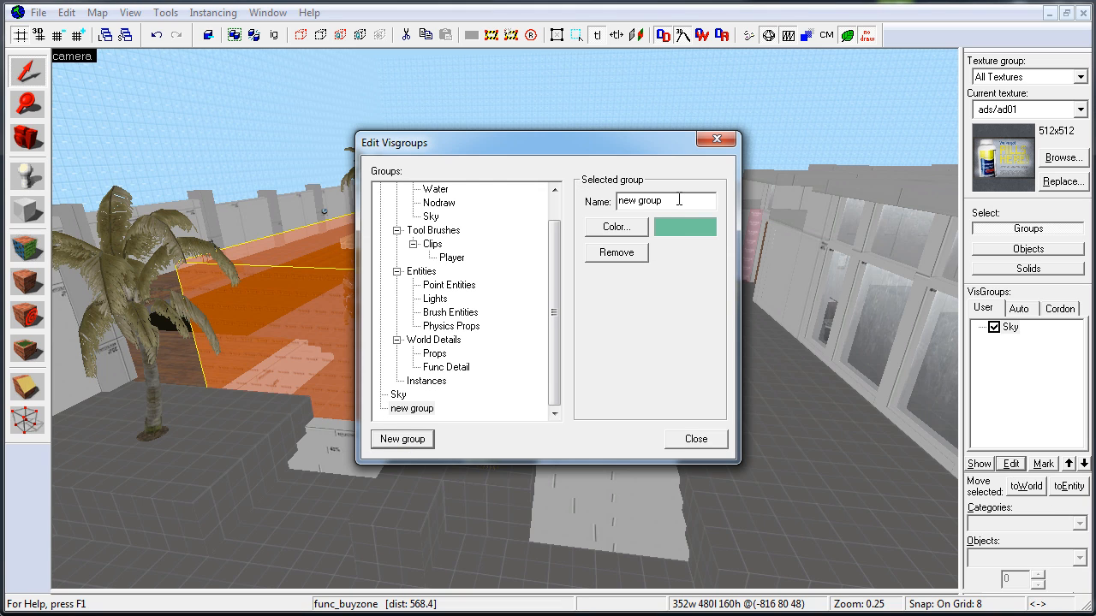
drag(707, 200, 589, 197)
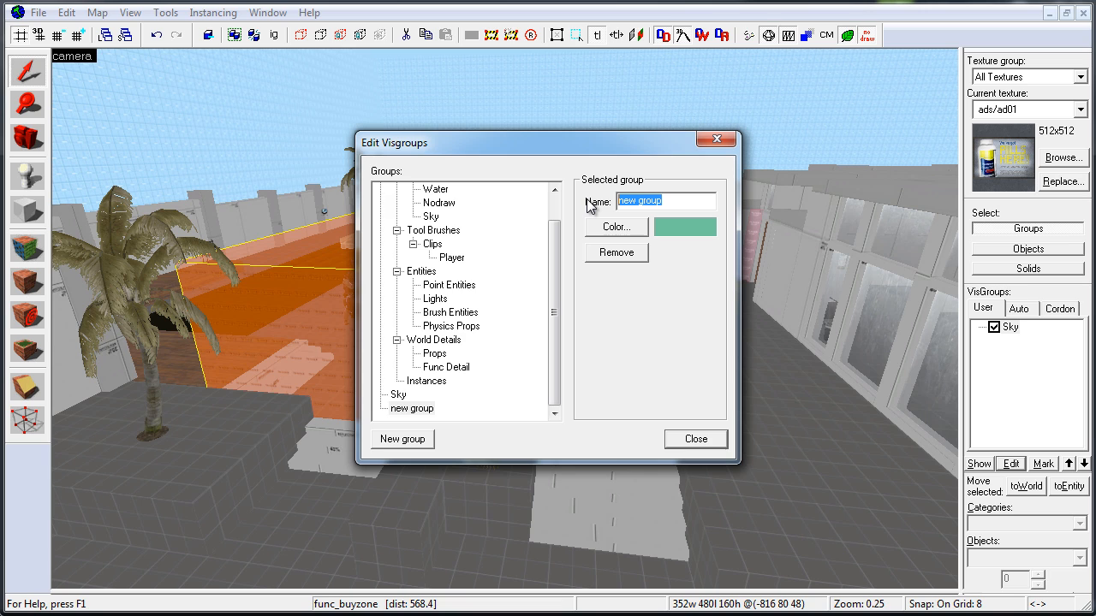
text(Spawns)
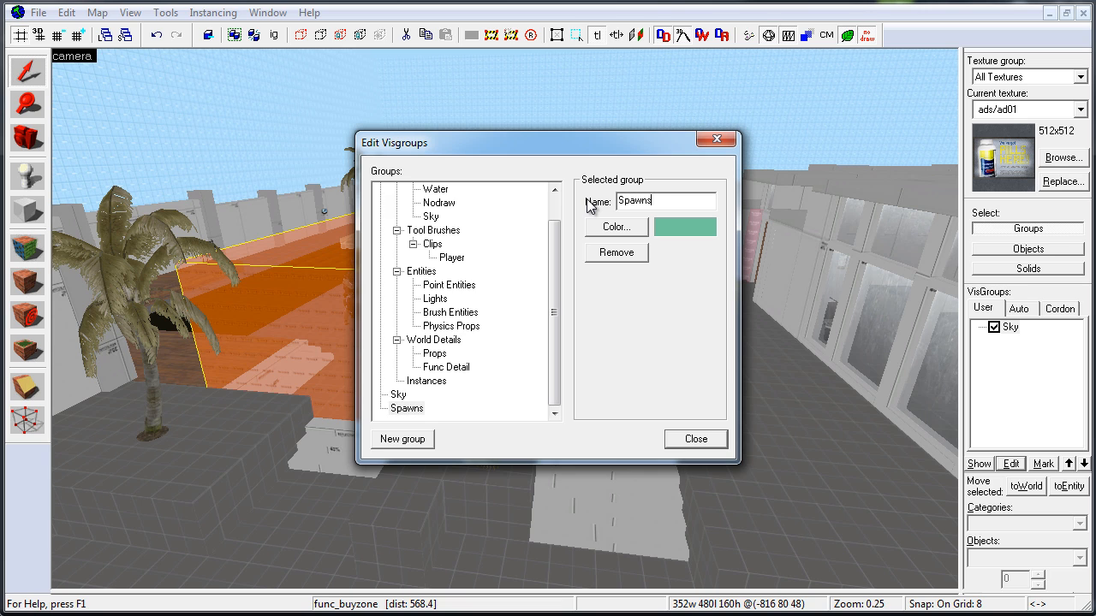
key(Return)
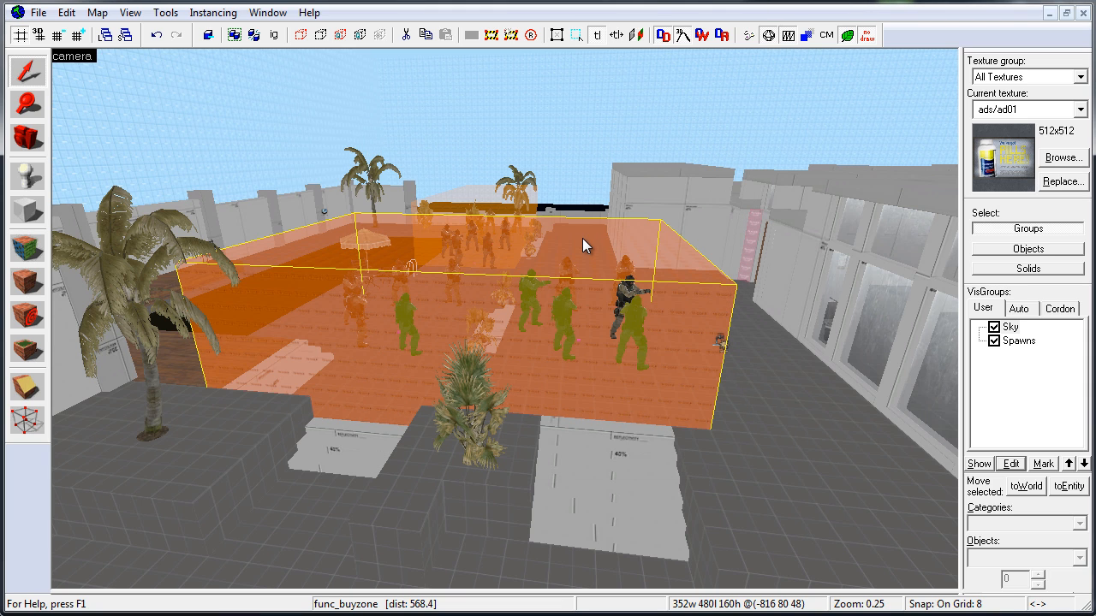
- Make the selected func_buyzone a member of the Spawns visgroup and move its properties window aside
double_click(583, 240)
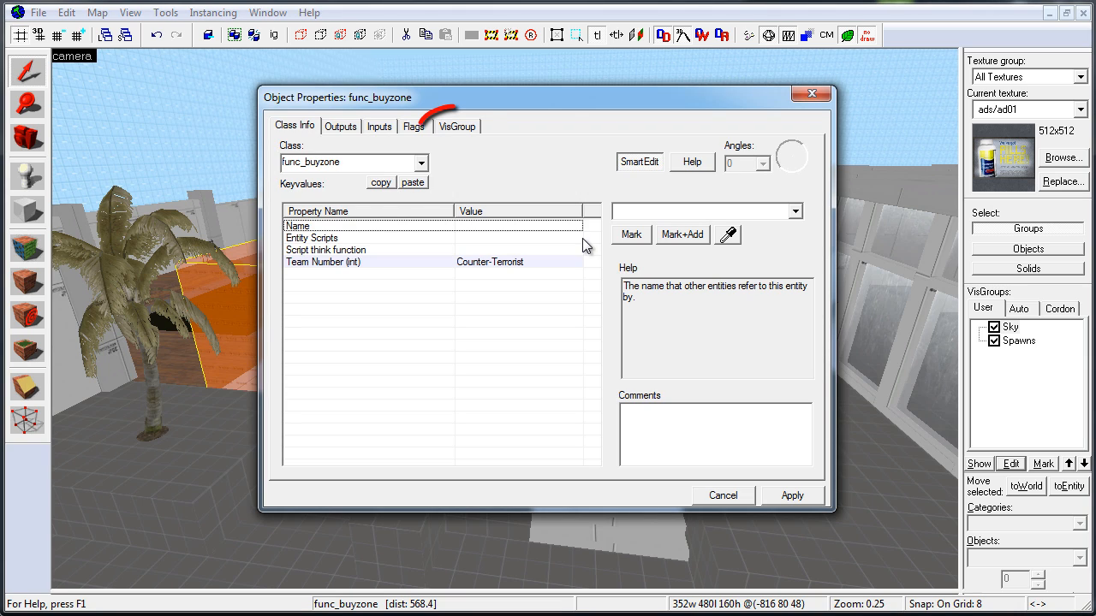
click(467, 130)
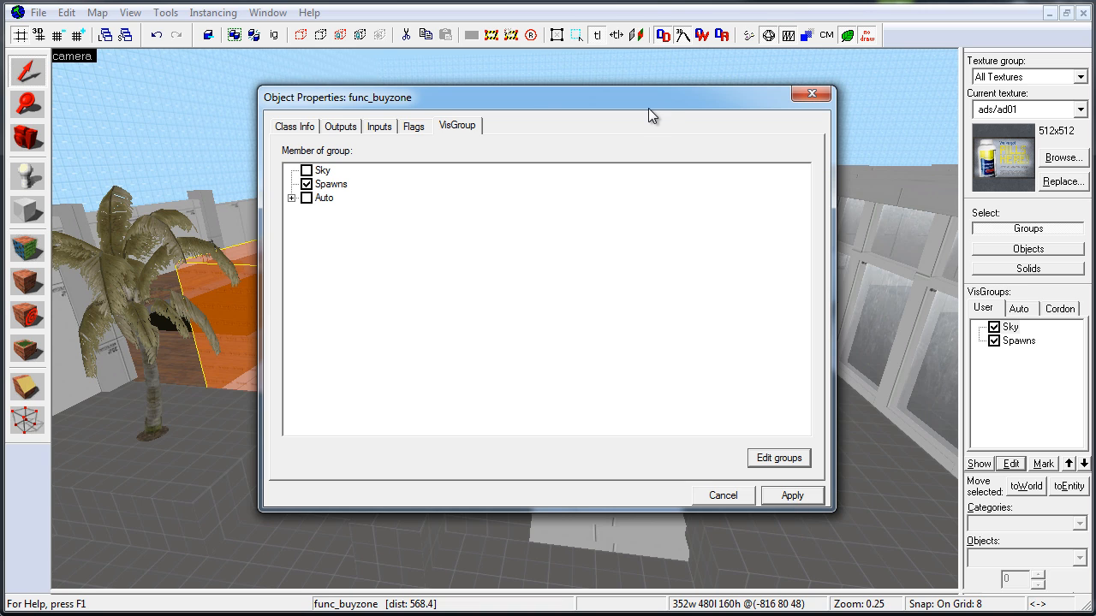
drag(649, 99, 807, 121)
- Select three of the spawn instances together with the other buy zone and add them all to the Spawns visgroup
key(z)
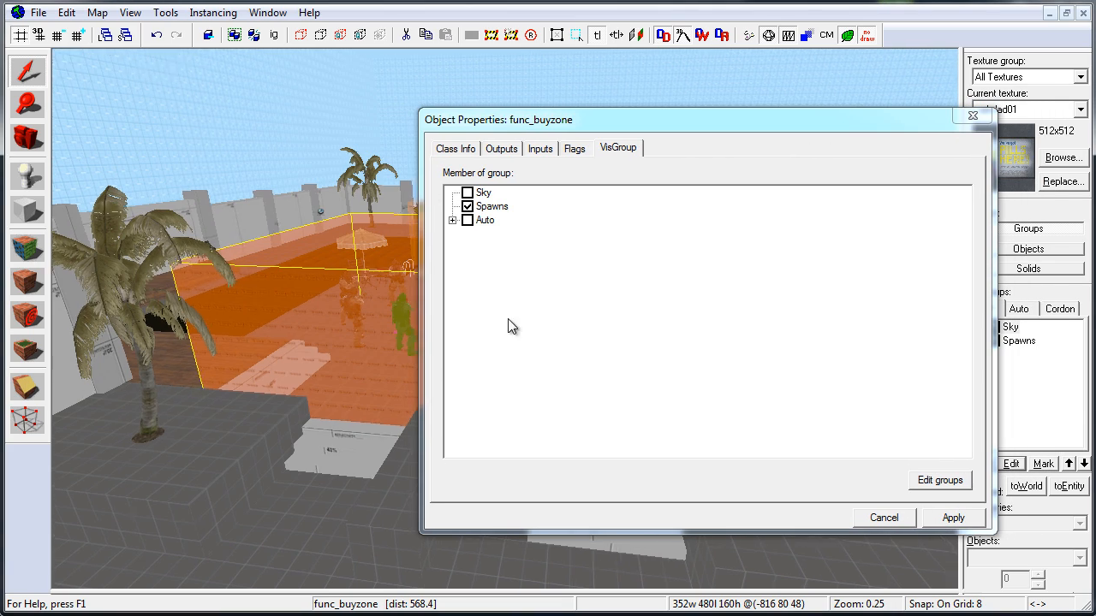
key(w)
key(z)
click(225, 195)
key(z)
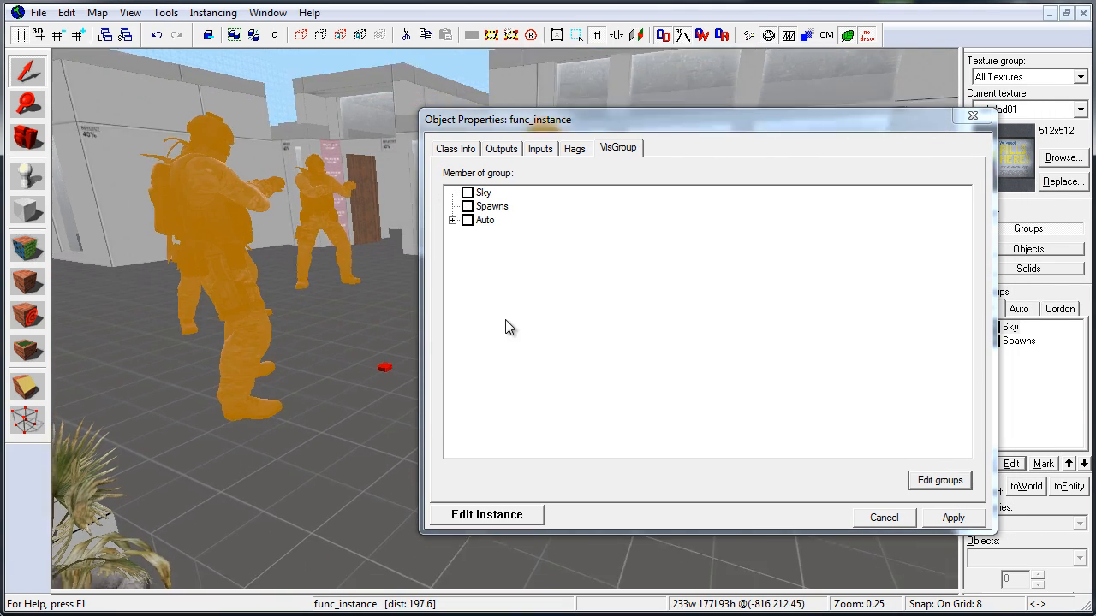
key(s)
key(z)
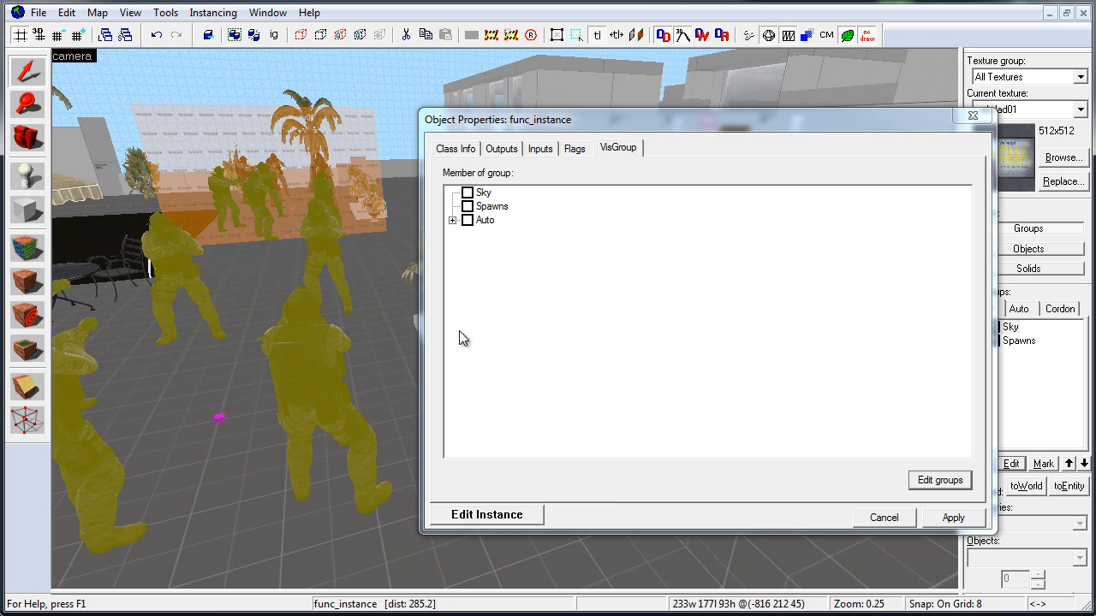
ctrl+click(315, 345)
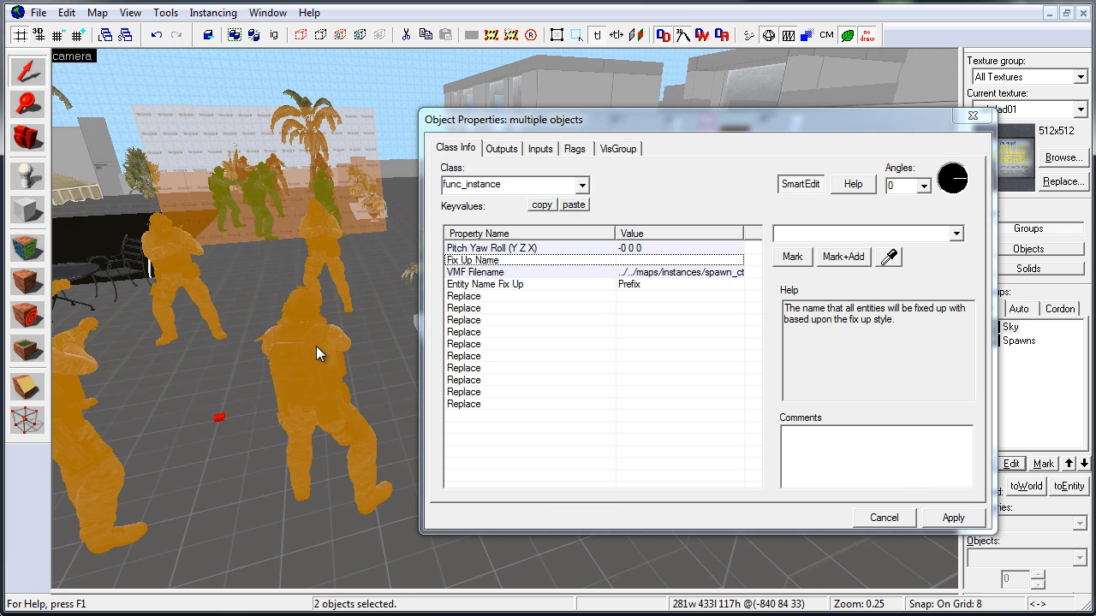
ctrl+click(348, 171)
key(z)
key(w)
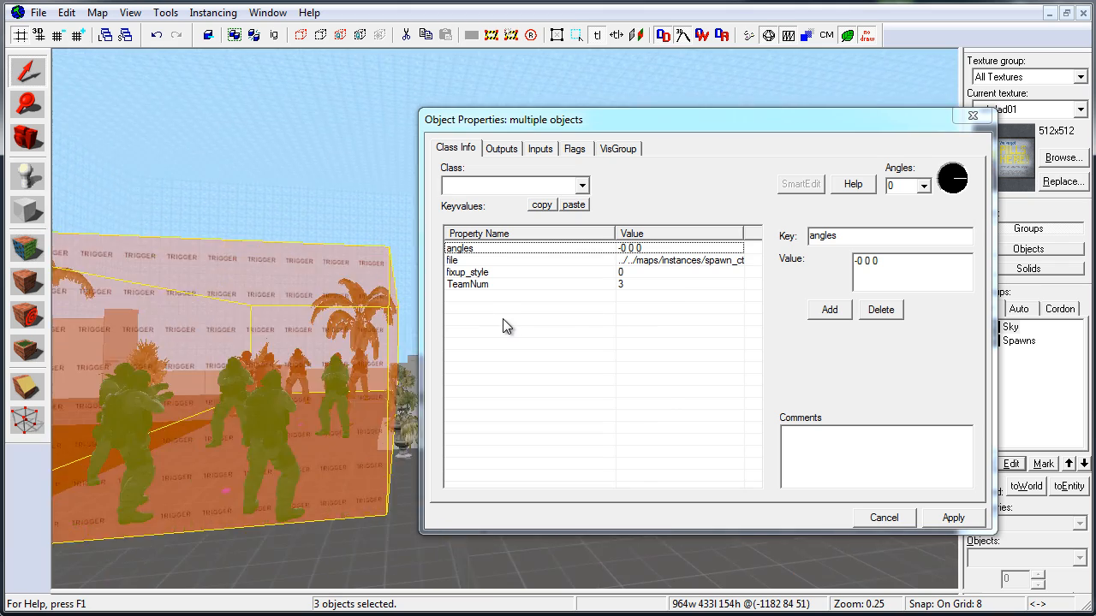
key(z)
ctrl+click(322, 333)
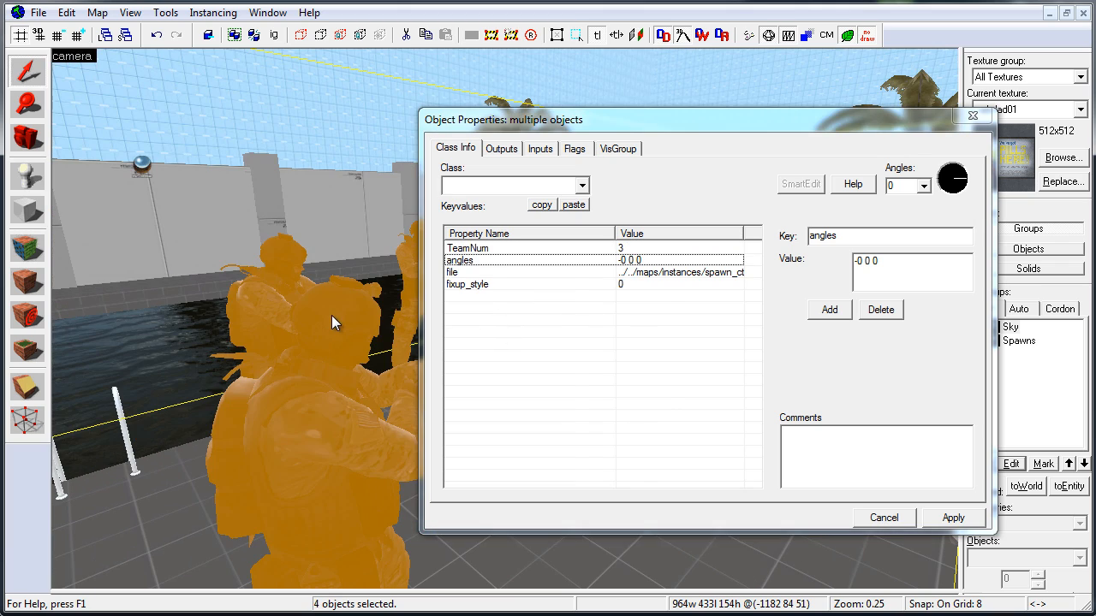
click(618, 148)
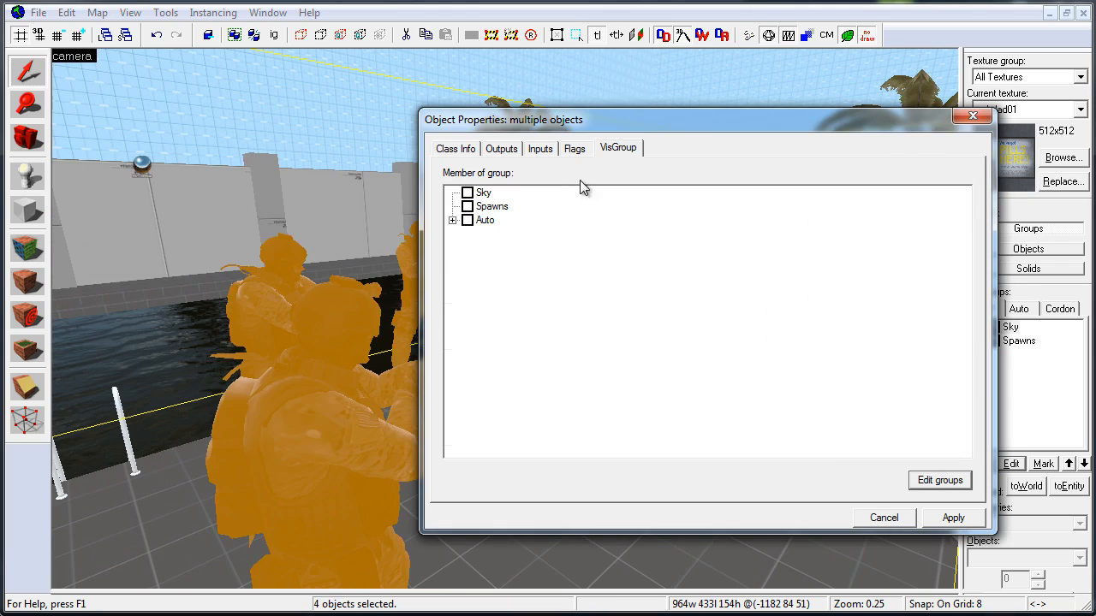
click(469, 208)
drag(824, 123, 775, 117)
- Hide the Spawns visgroup and move the properties window clear of the remaining spawn models
click(996, 355)
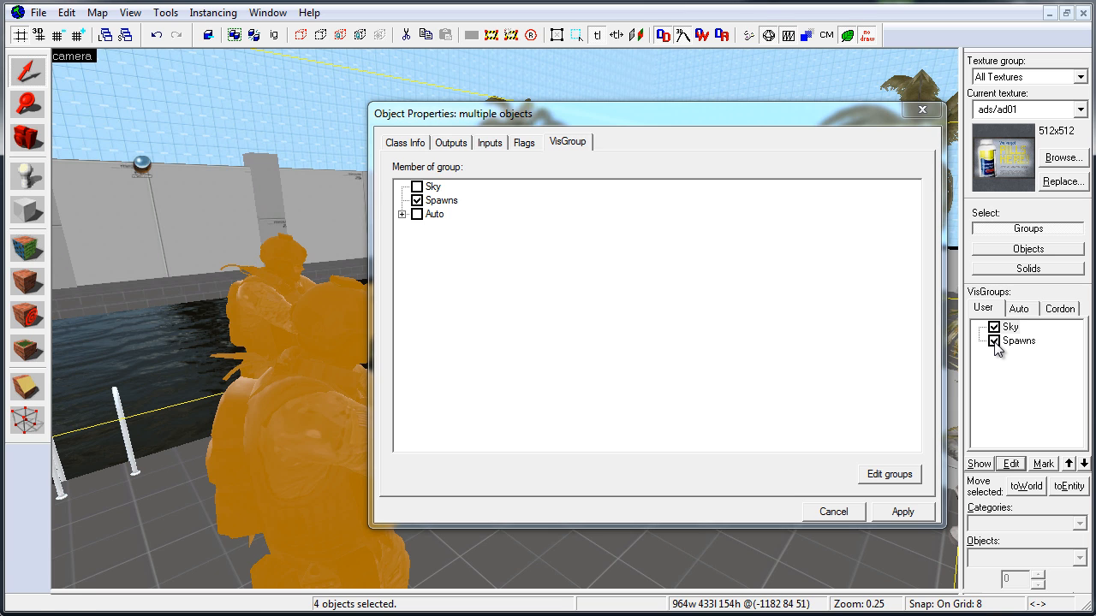
click(993, 341)
drag(807, 119, 463, 66)
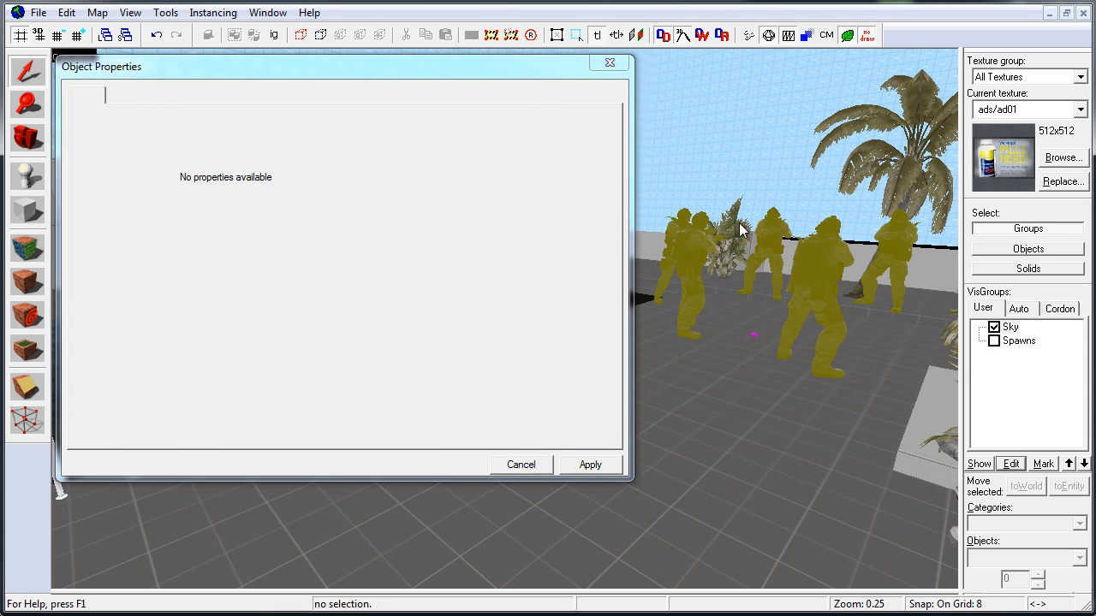
- Add the spawn instance beside the pool to the Spawns visgroup and hide the group again
click(816, 262)
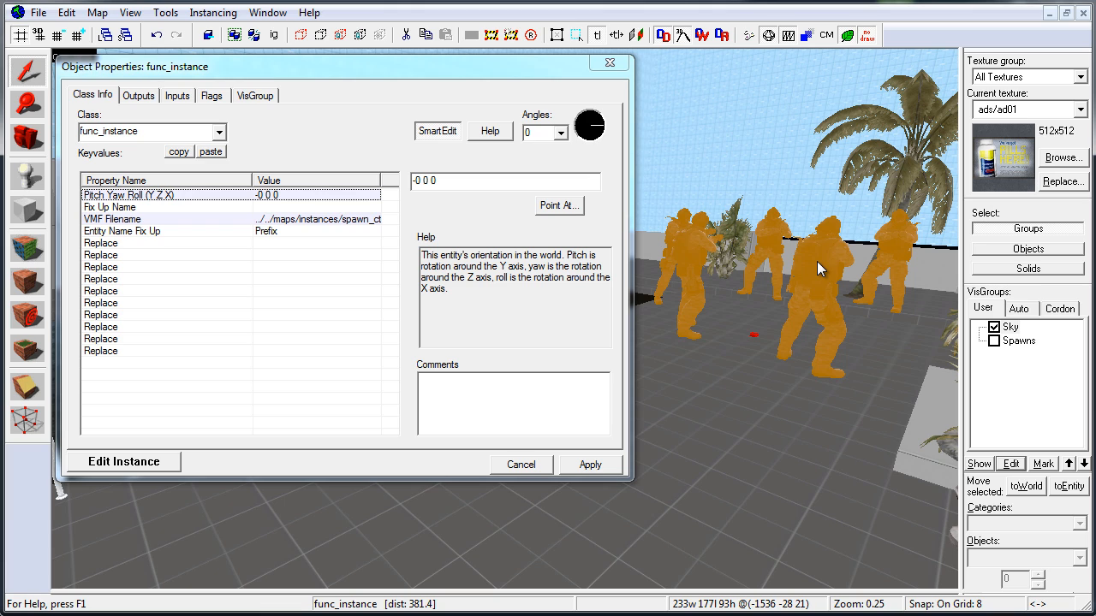
click(257, 96)
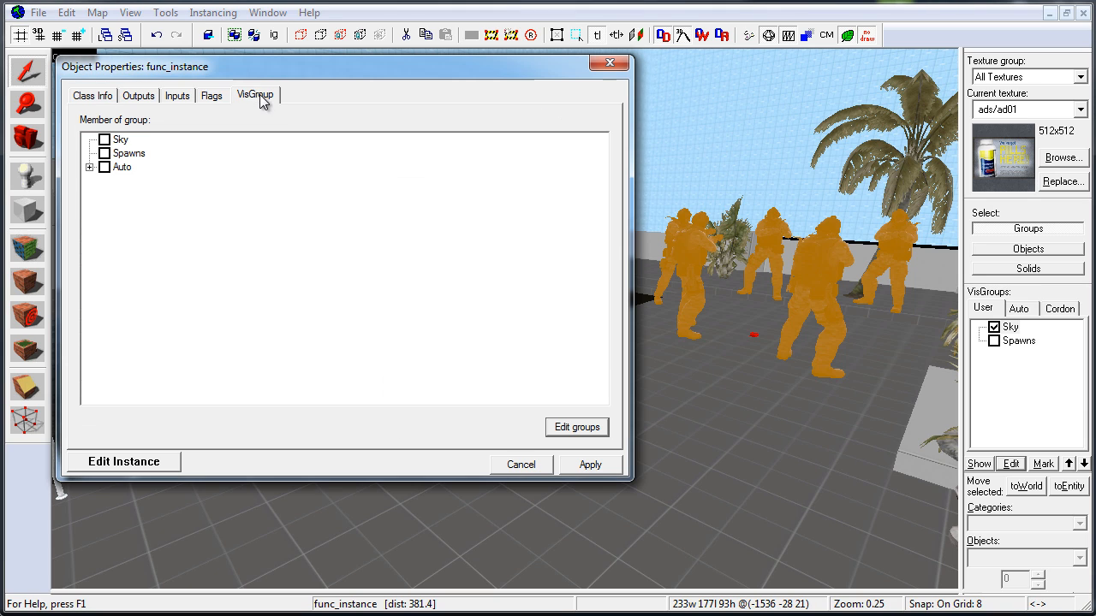
click(104, 153)
click(609, 66)
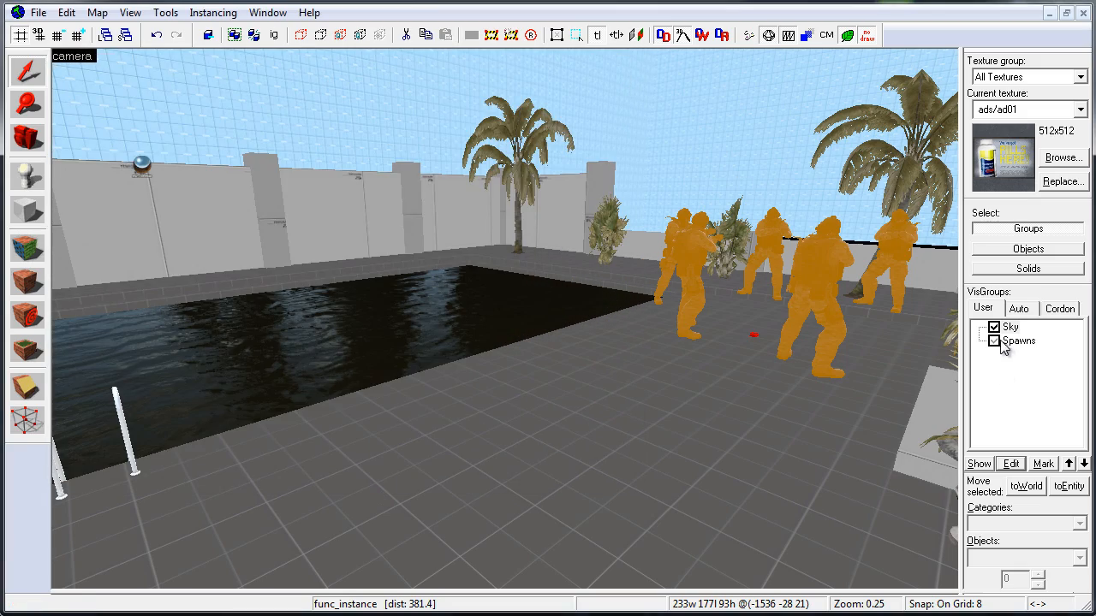
click(993, 340)
- Add the remaining info_player_counterterrorist entity in the courtyard to the Spawns visgroup and apply the change
key(z)
key(s)
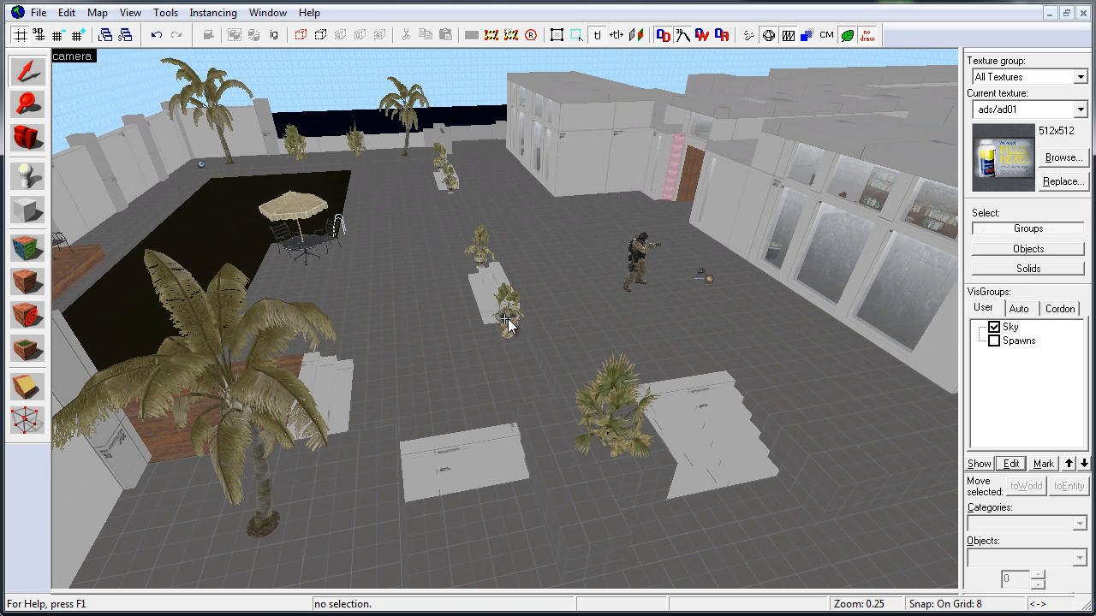
double_click(634, 252)
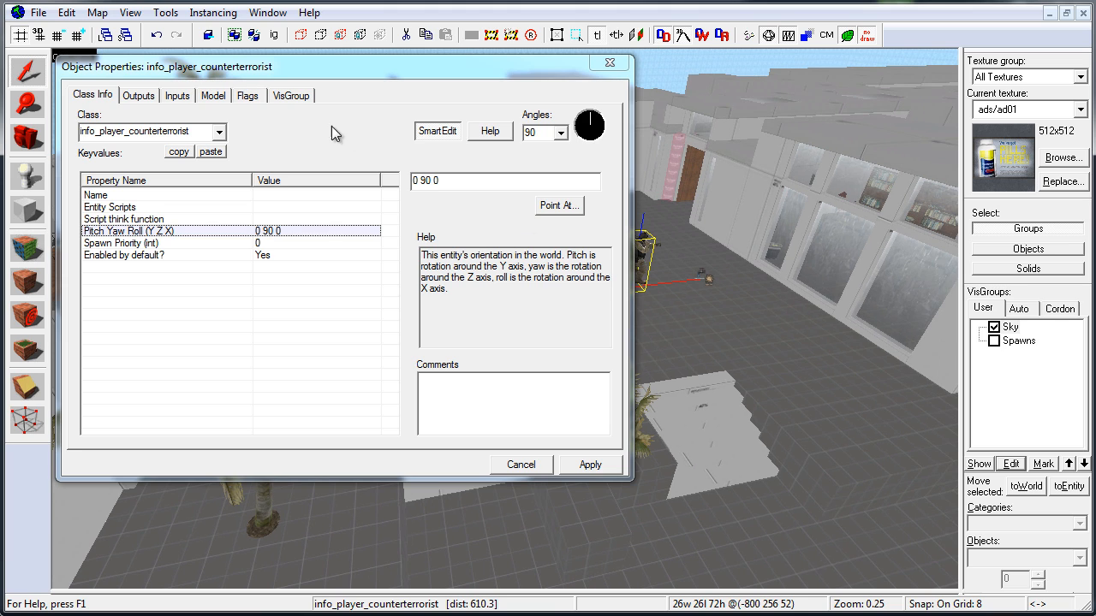
click(295, 99)
click(105, 153)
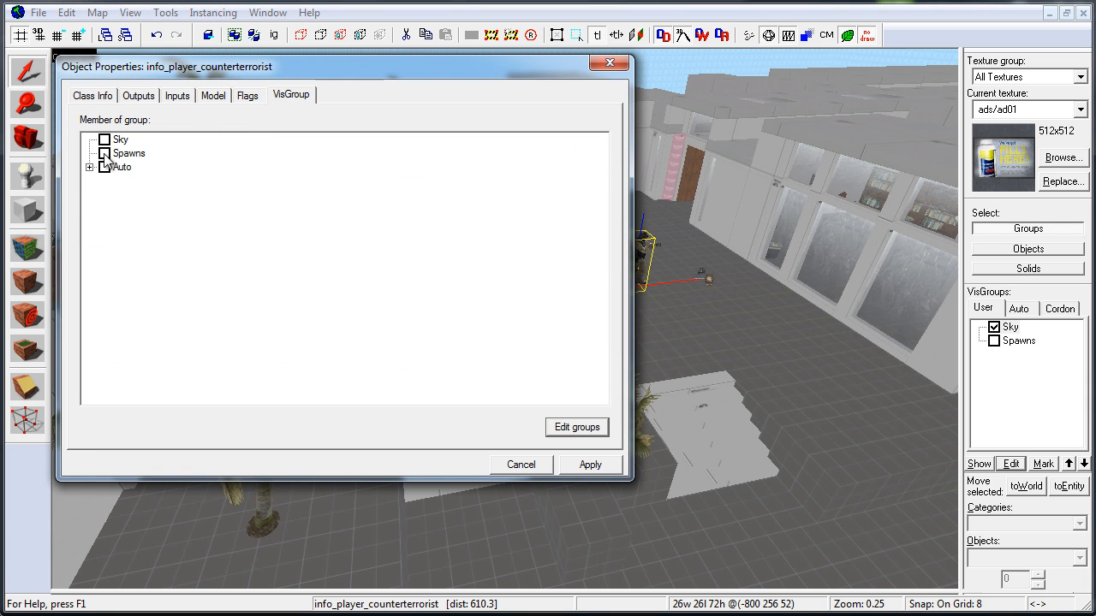
click(587, 463)
click(608, 63)
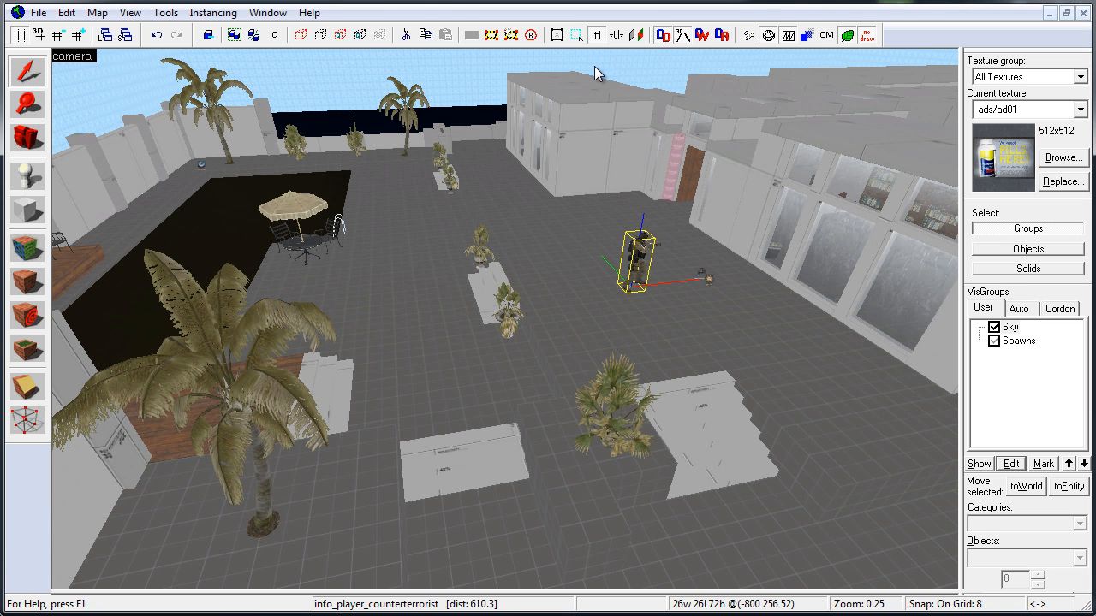
- Check the visgroup membership of the courtyard floor brush
double_click(440, 234)
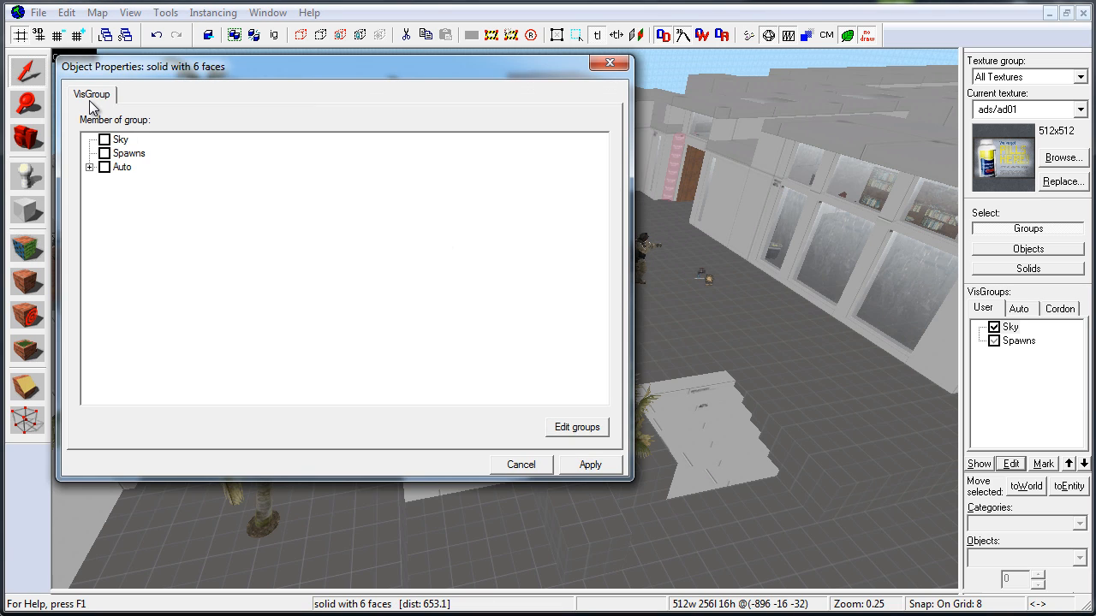
click(609, 65)
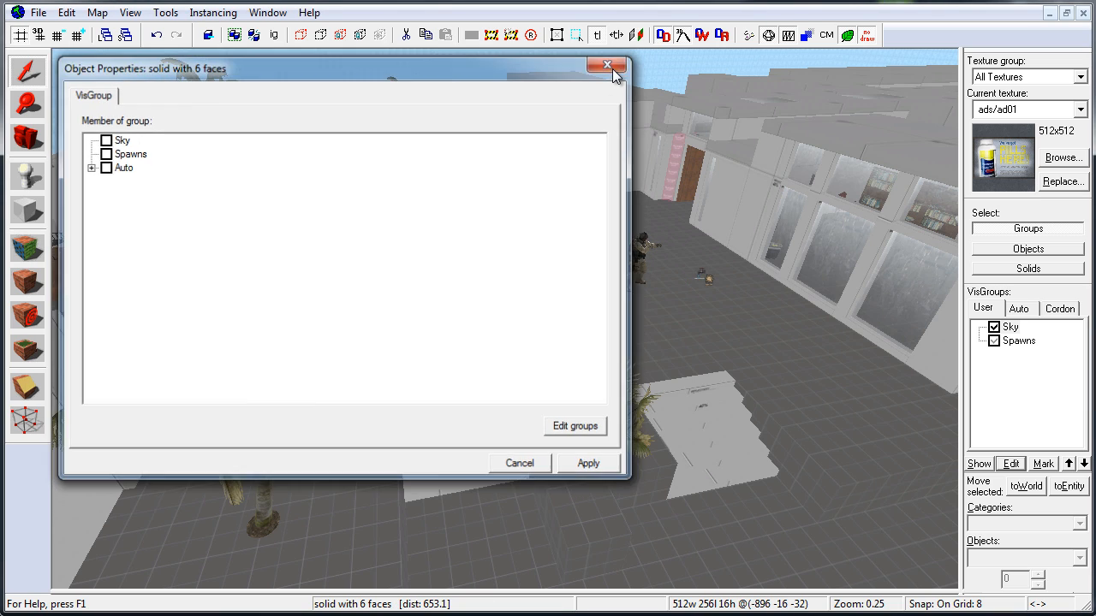
- Toggle the Spawns visgroup's visibility and leave the group hidden
click(996, 342)
click(996, 341)
click(996, 342)
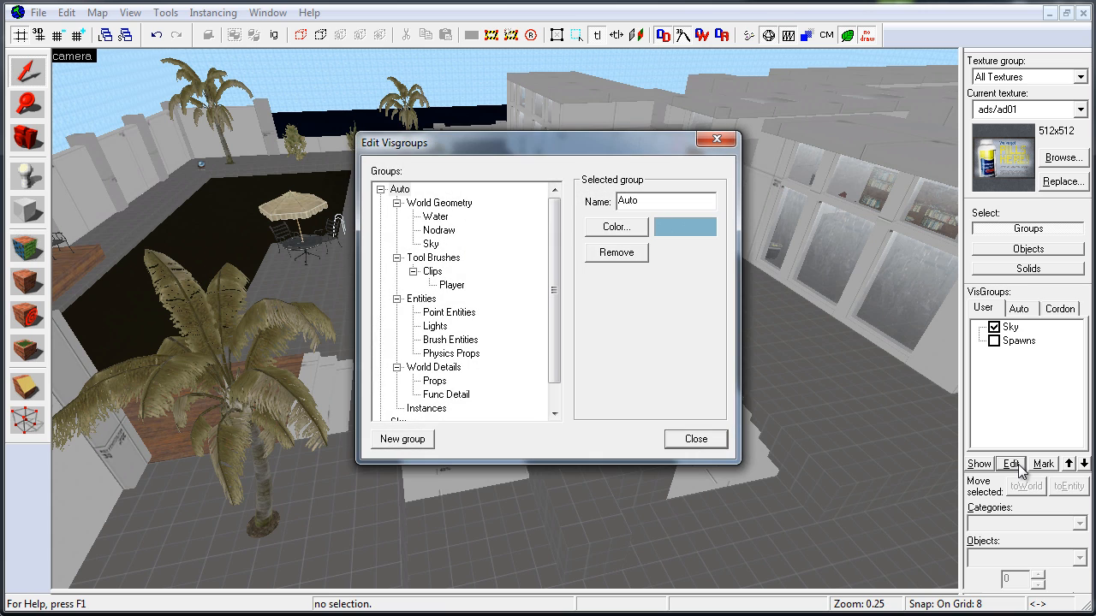
- Open the visgroup editor from the courtyard floor brush's object properties, and close it without changing any groups
click(719, 143)
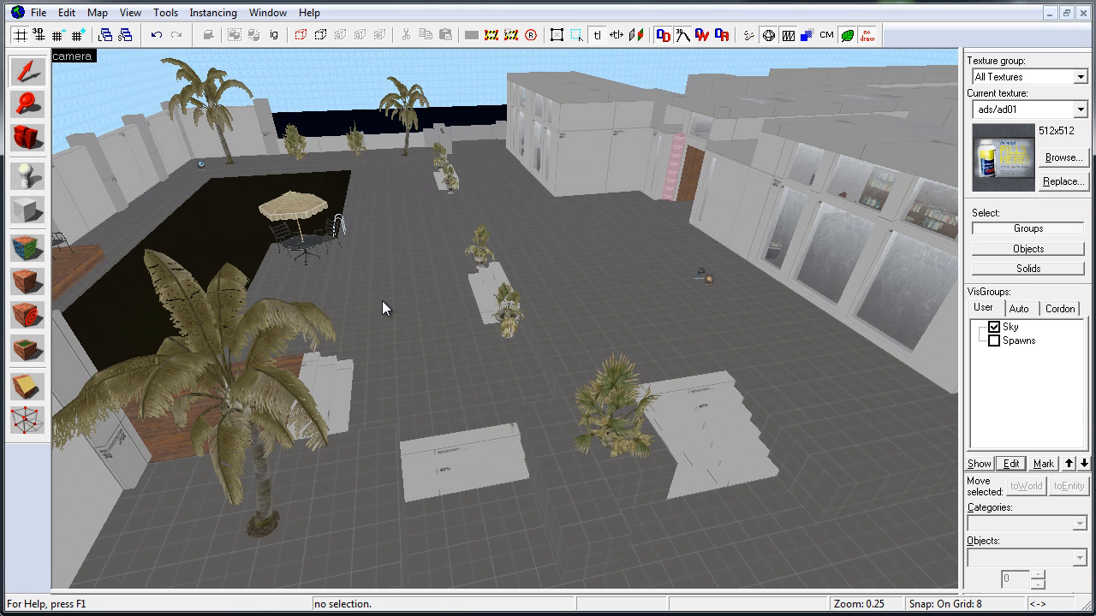
double_click(382, 300)
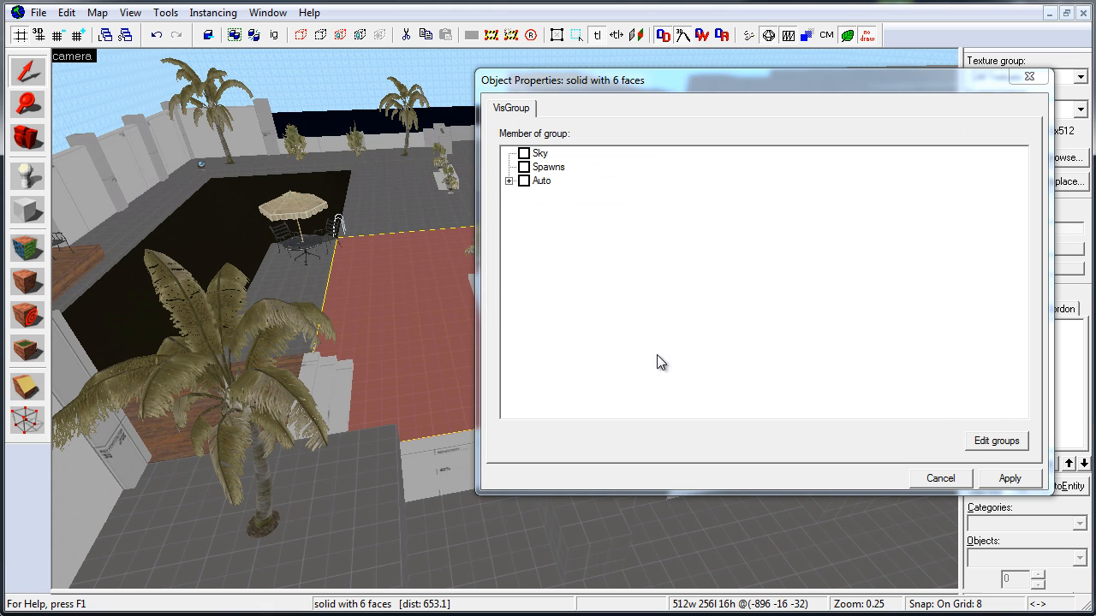
click(1015, 444)
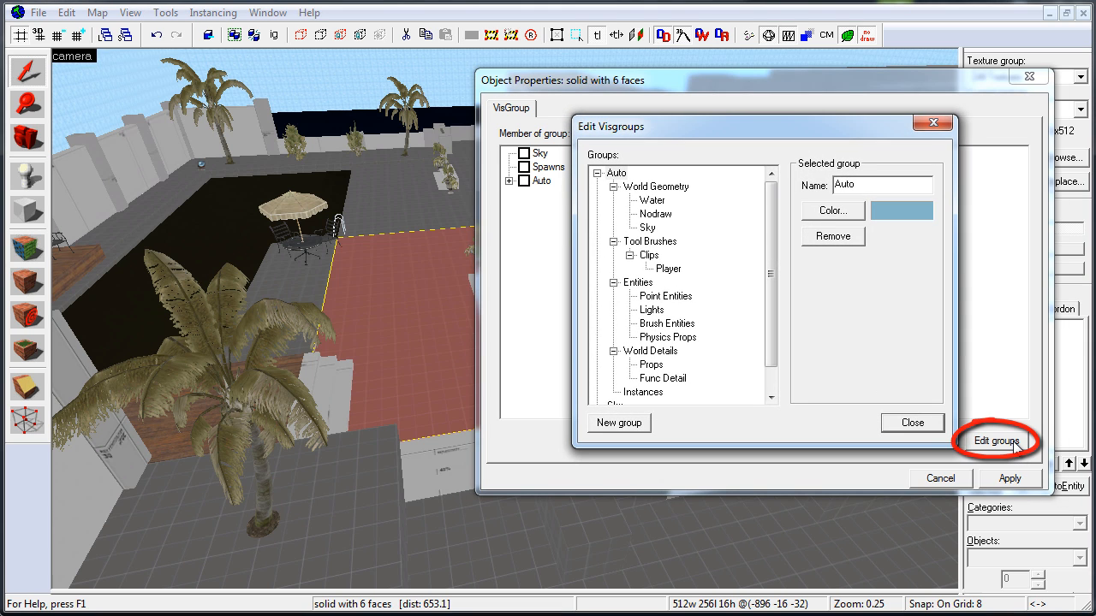
click(934, 124)
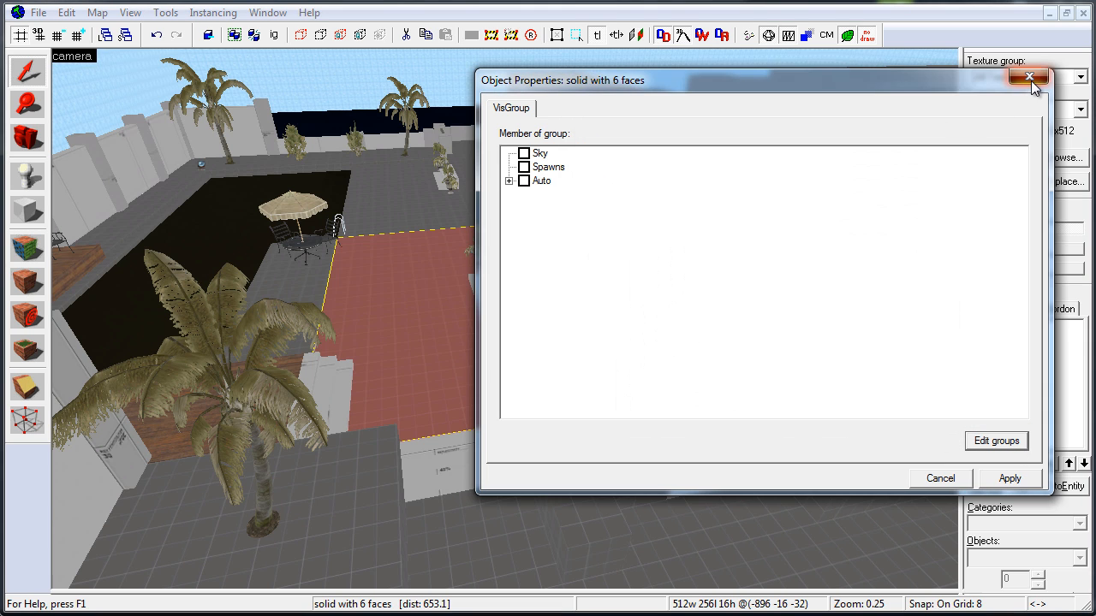
click(1029, 76)
- Create a new visgroup named Pool from the object properties of the large palm tree beside the pool
double_click(194, 384)
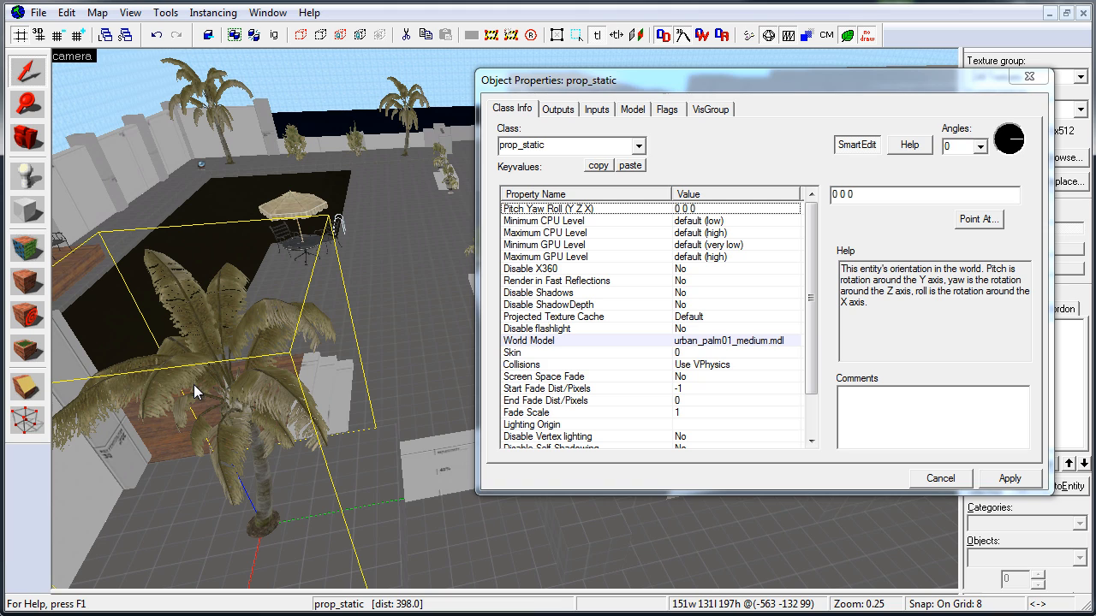
click(730, 111)
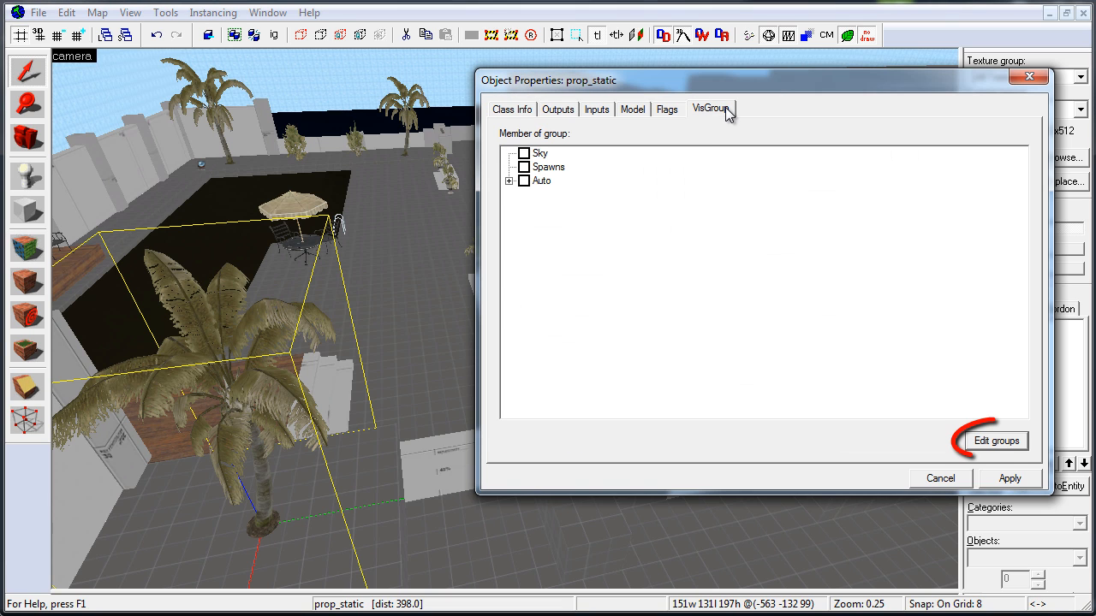
click(997, 440)
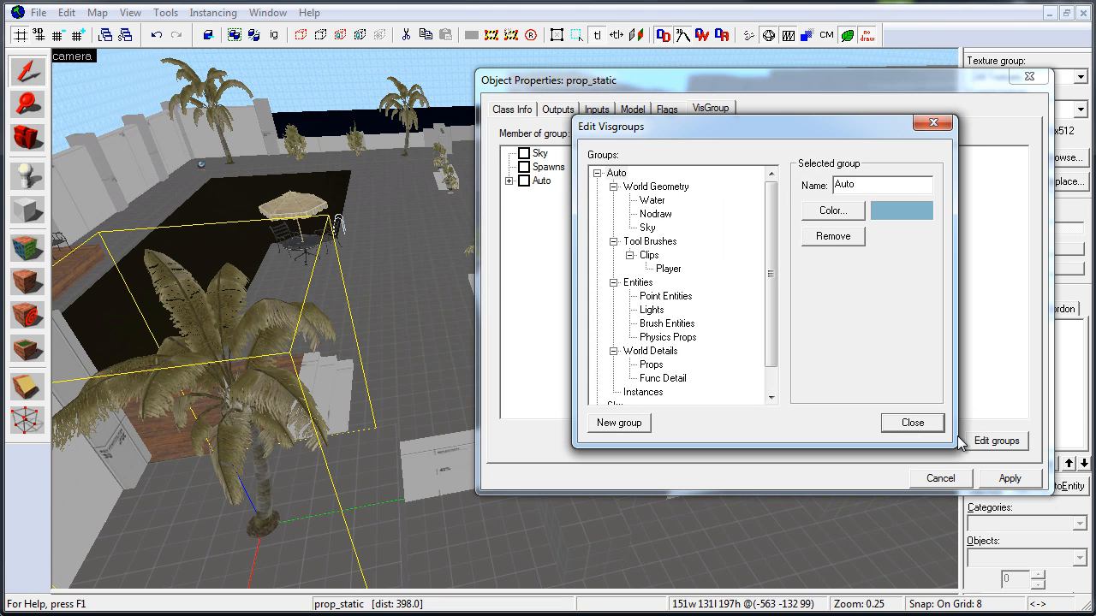
click(638, 428)
key(Tab)
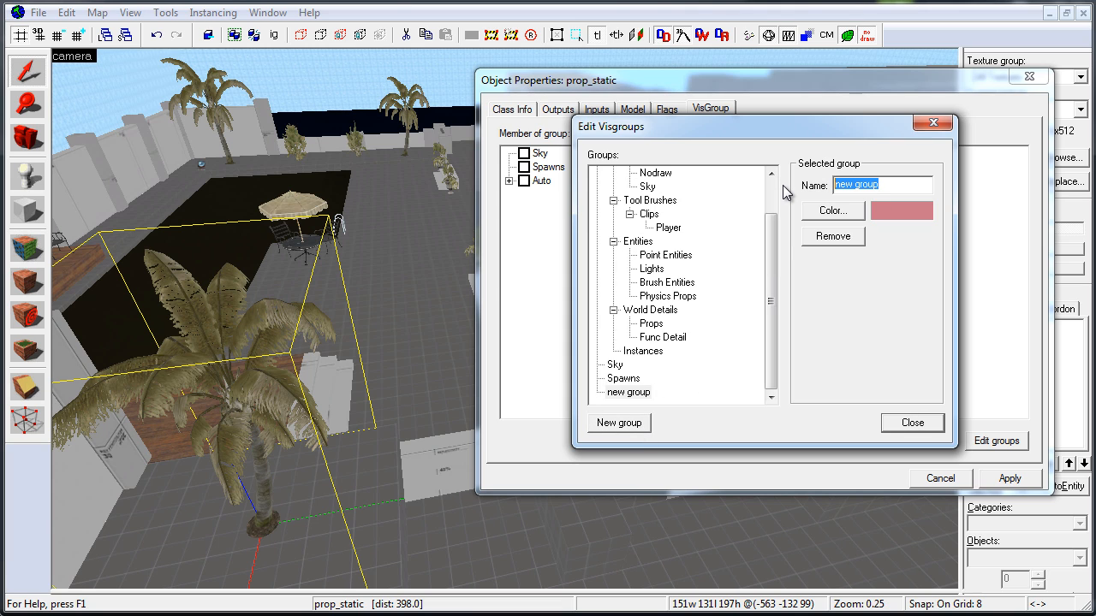
text(Pool)
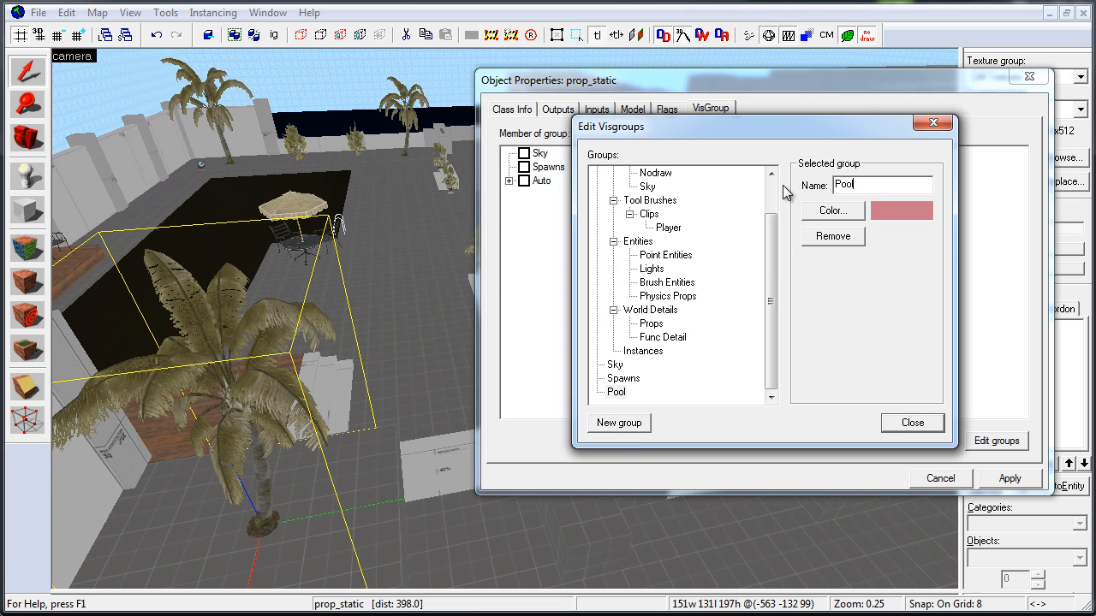
key(Return)
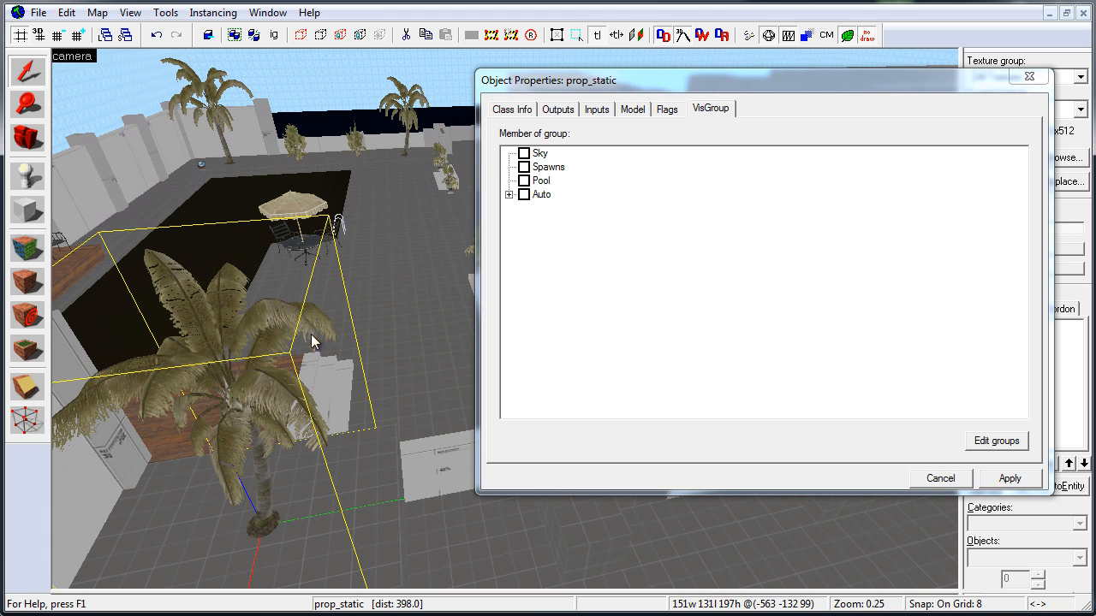
- Assign the large palm tree to the Pool visgroup, apply the change and hide the group
click(524, 180)
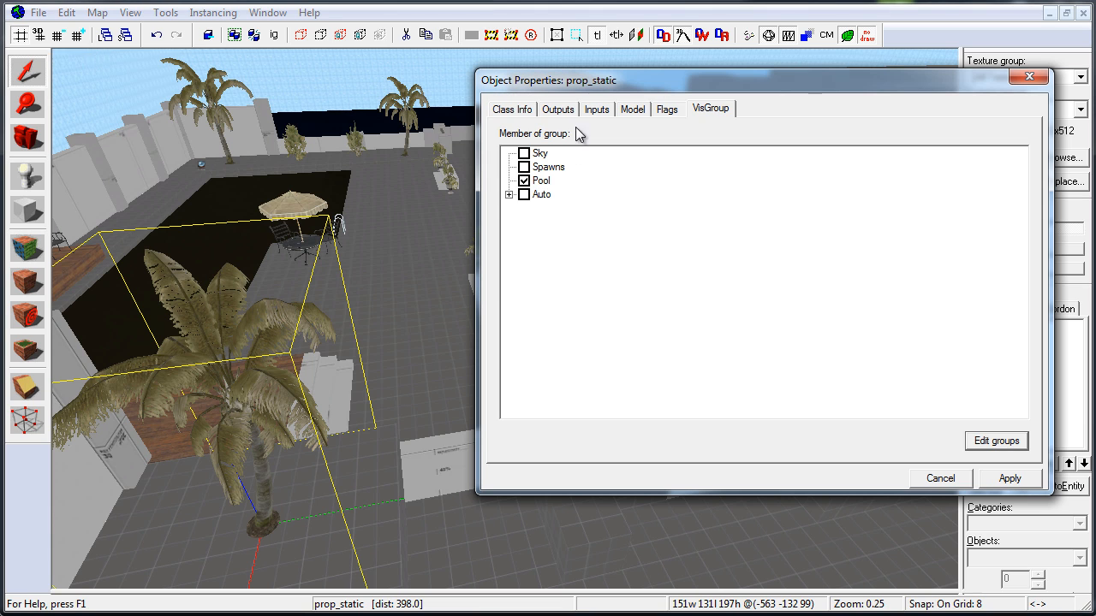
drag(577, 69, 484, 54)
click(917, 467)
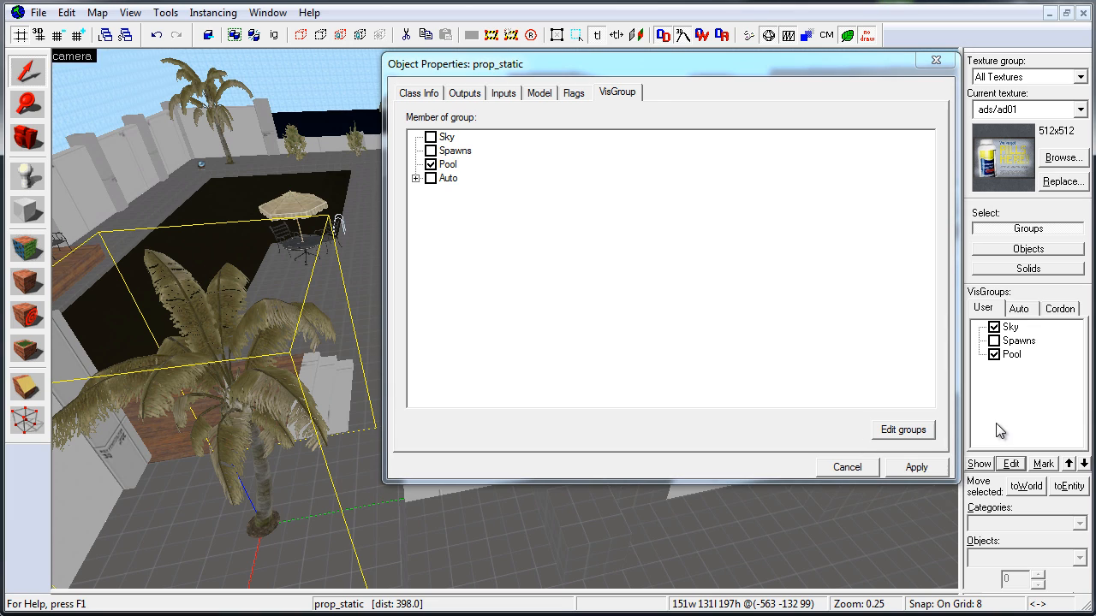
click(994, 355)
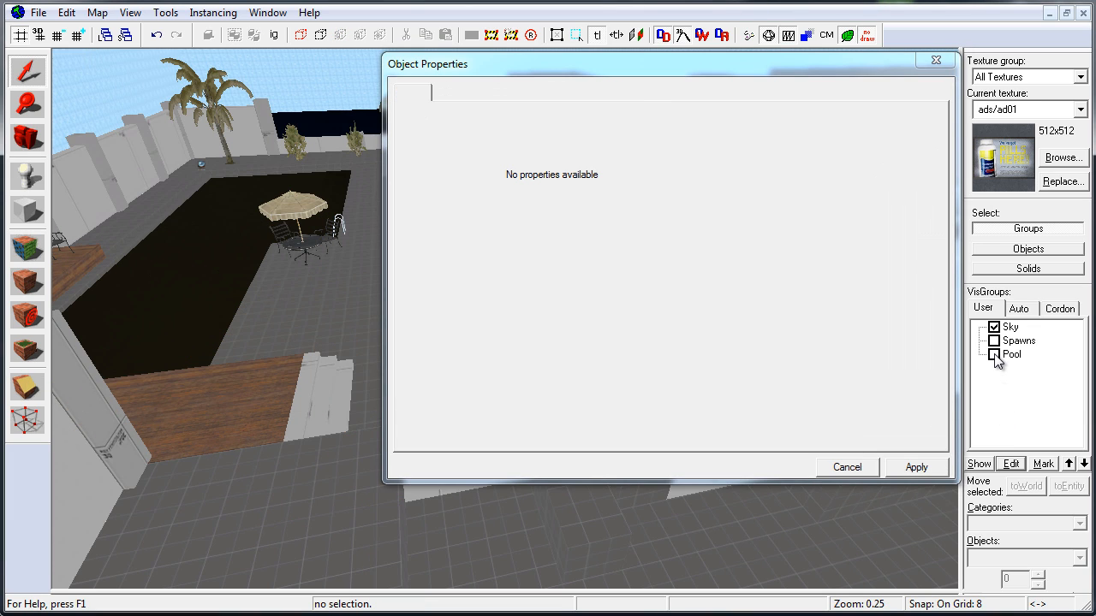
- Add the other palms, the small courtyard plants and the pool ladder to the Pool visgroup together and hide them
click(216, 101)
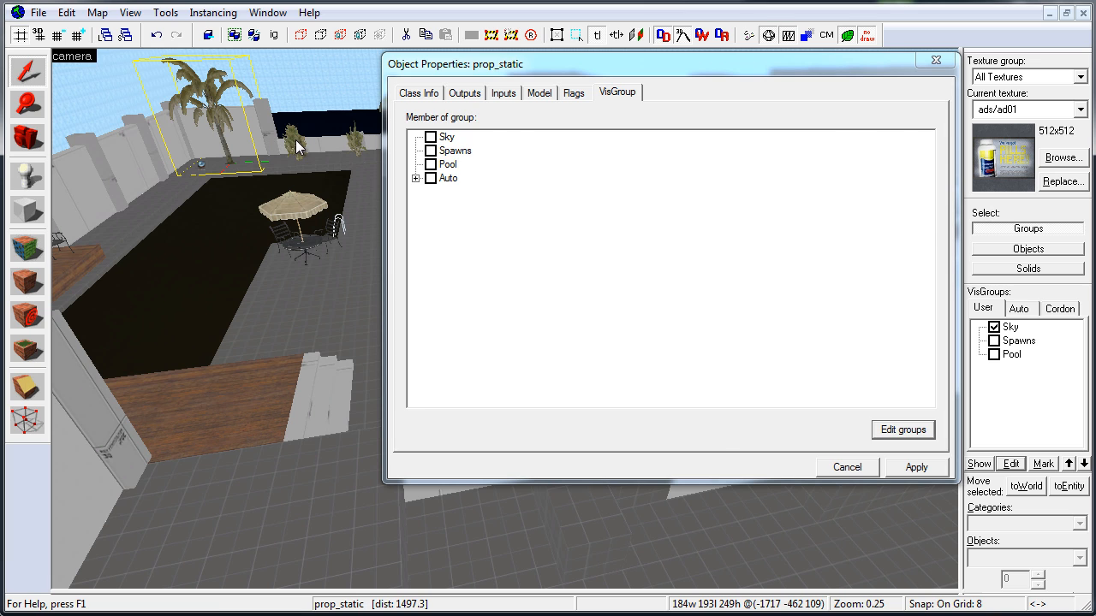
ctrl+click(293, 142)
ctrl+click(355, 147)
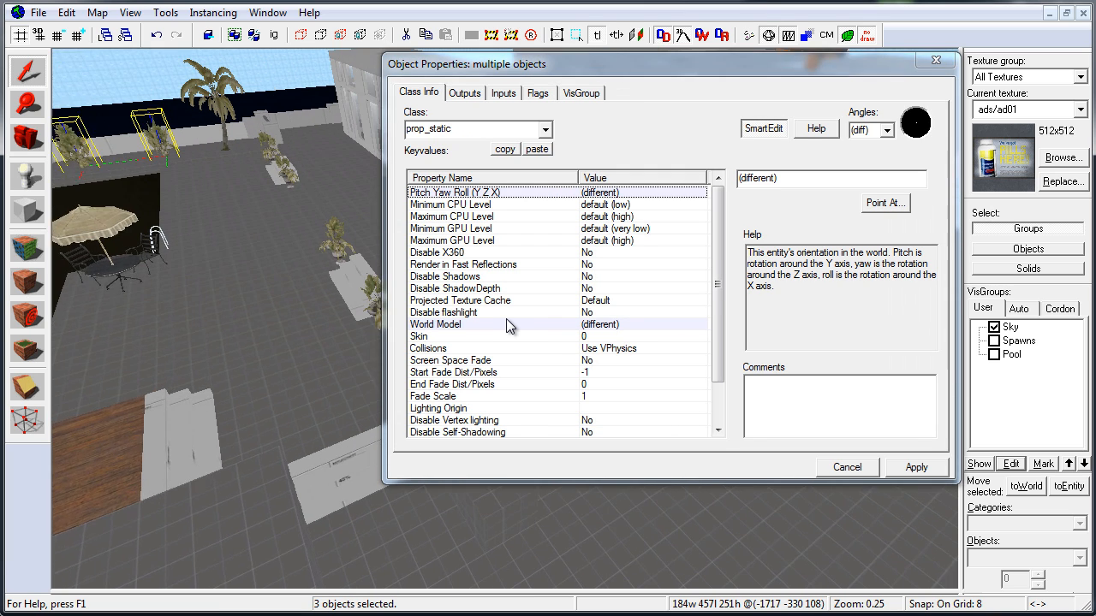
ctrl+click(320, 330)
ctrl+click(271, 274)
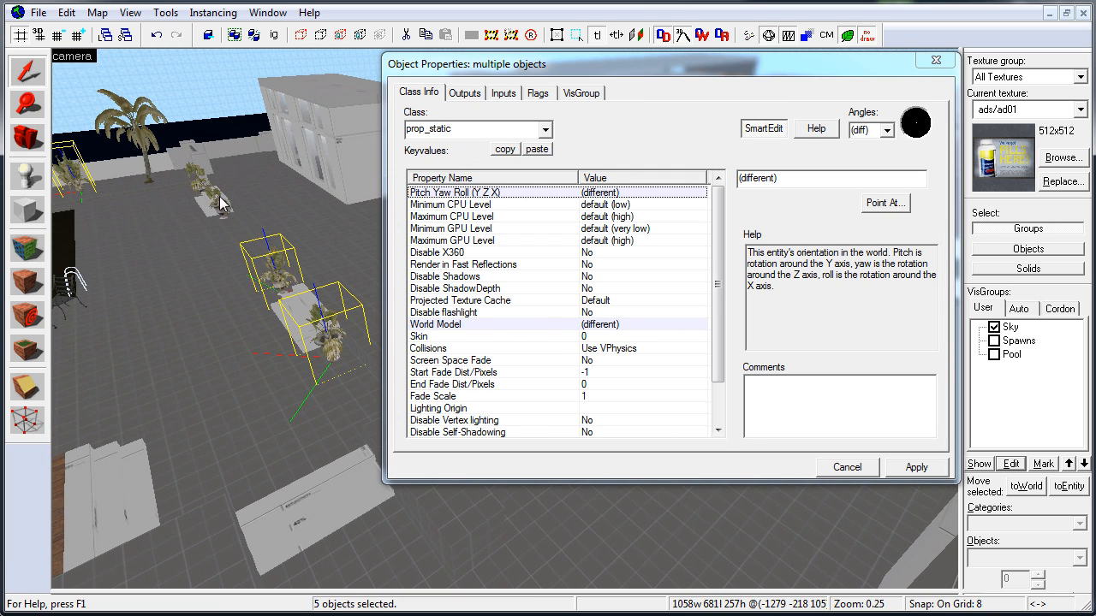
ctrl+click(205, 191)
ctrl+click(193, 171)
ctrl+click(146, 138)
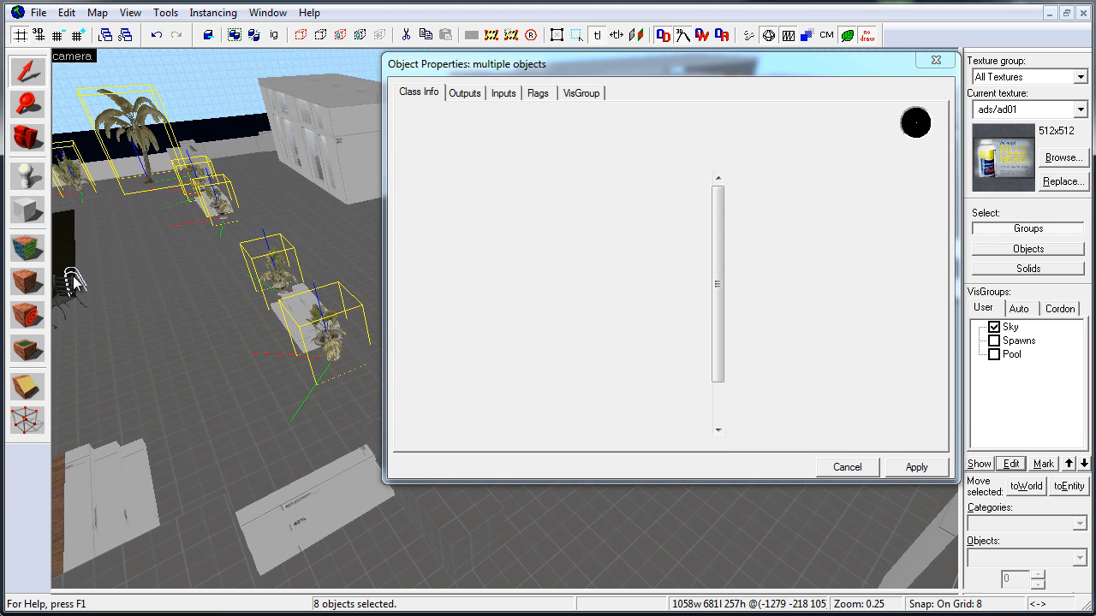
ctrl+click(74, 285)
ctrl+click(74, 285)
click(584, 94)
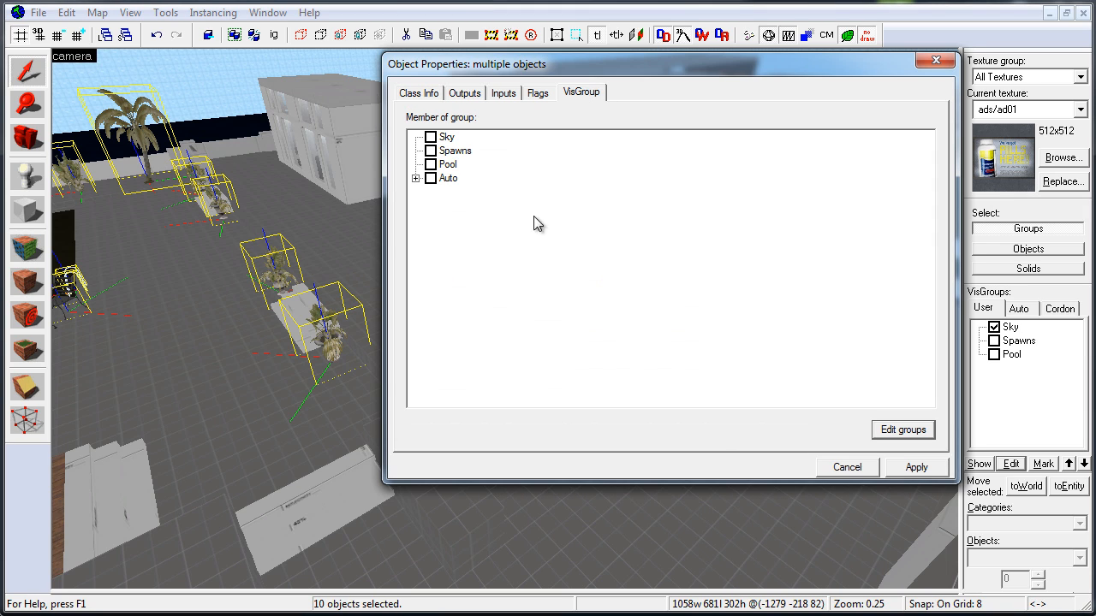
click(431, 164)
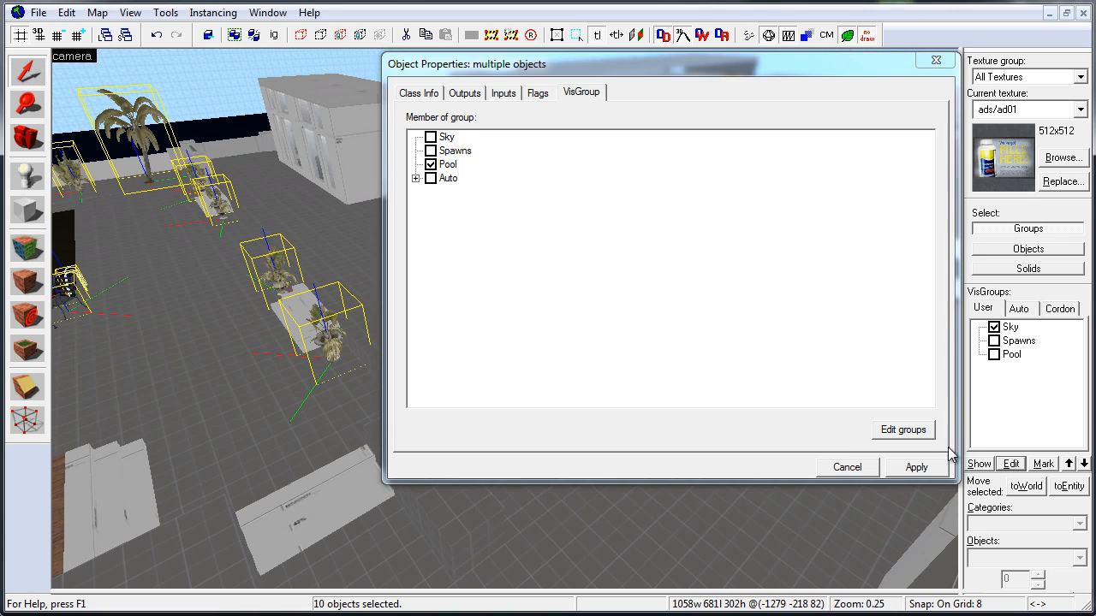
click(994, 354)
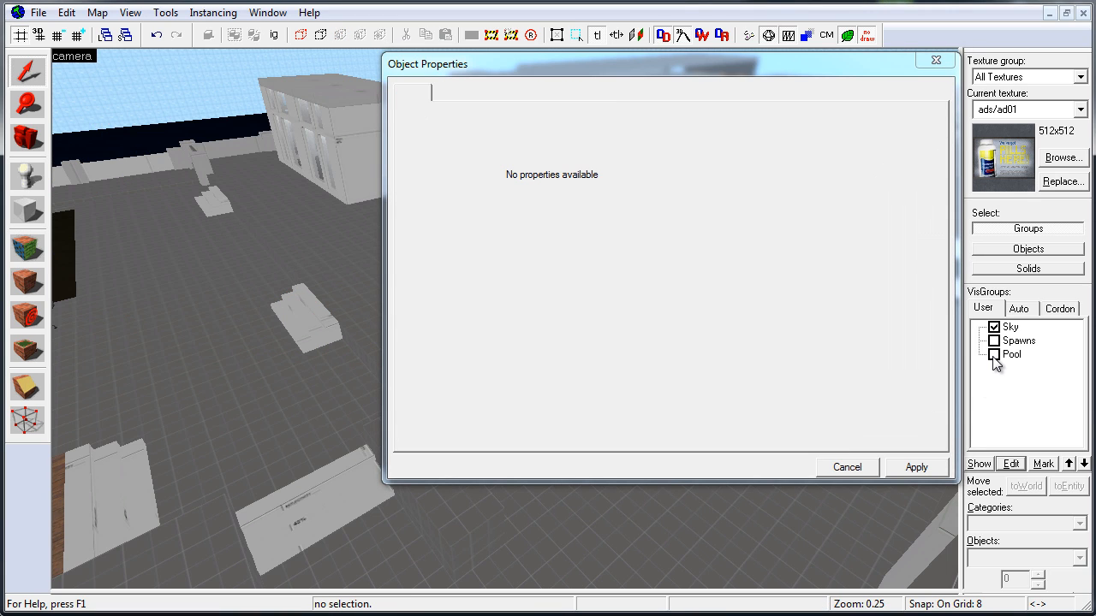
- Add the parked station wagon to both the Pool and Spawns visgroups and apply the change
drag(831, 68, 549, 92)
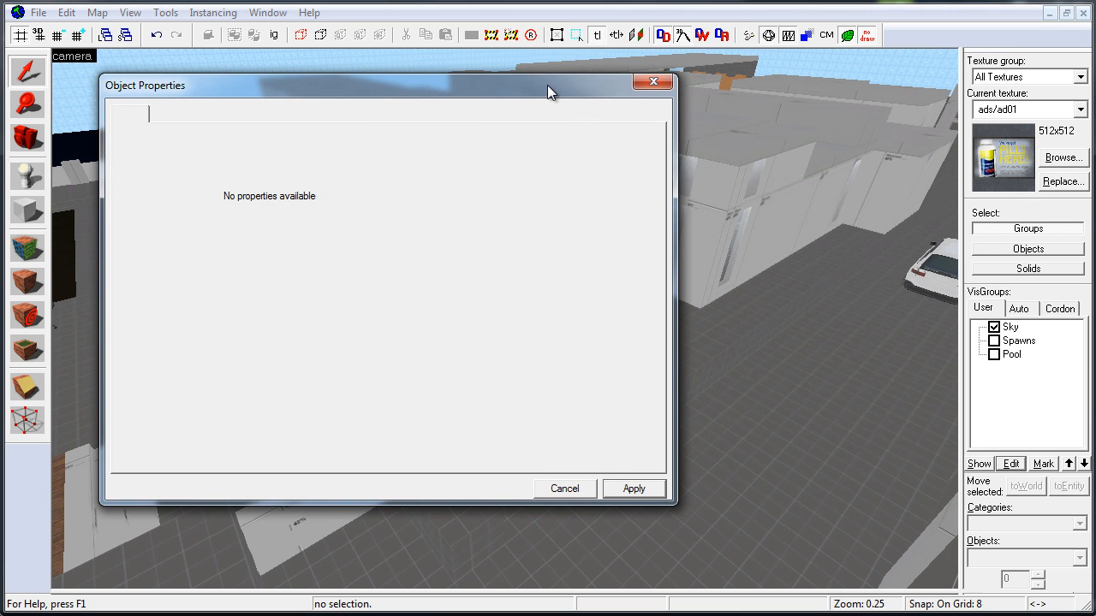
click(940, 263)
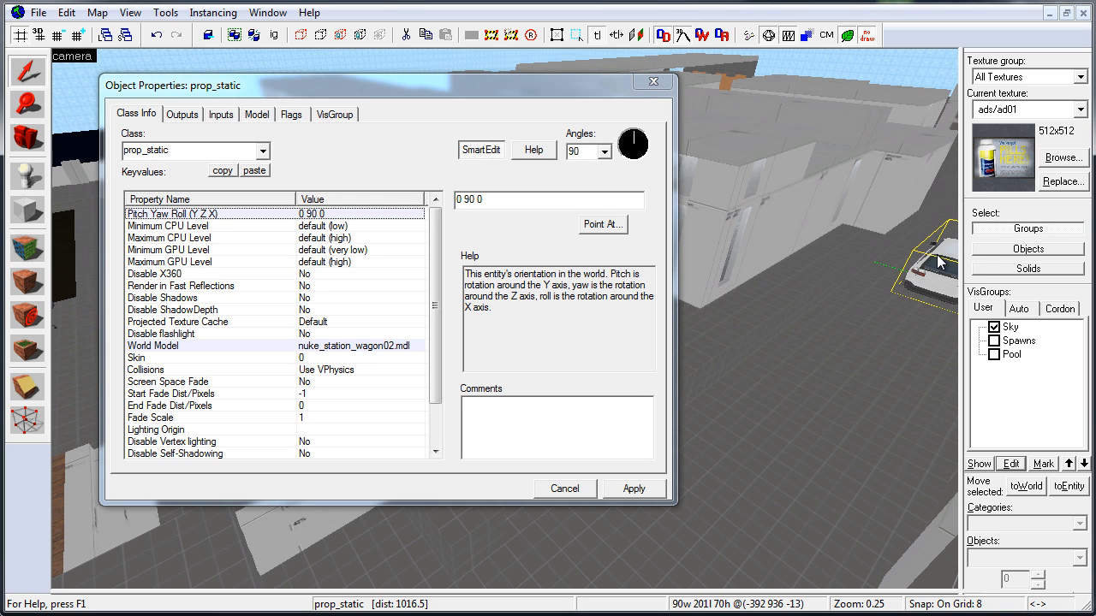
click(339, 115)
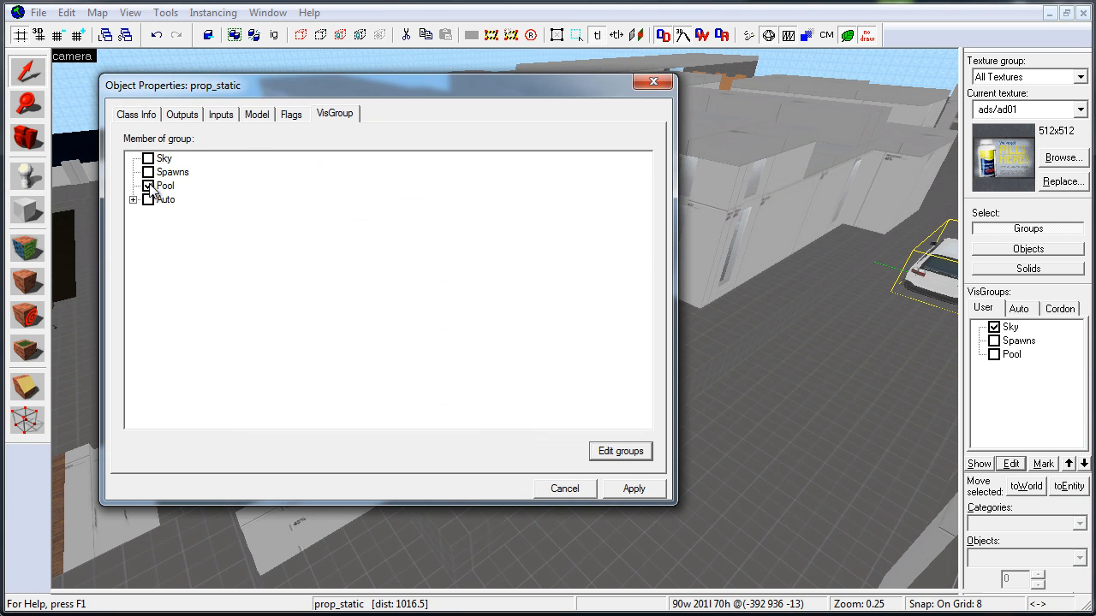
click(148, 172)
click(648, 490)
click(653, 83)
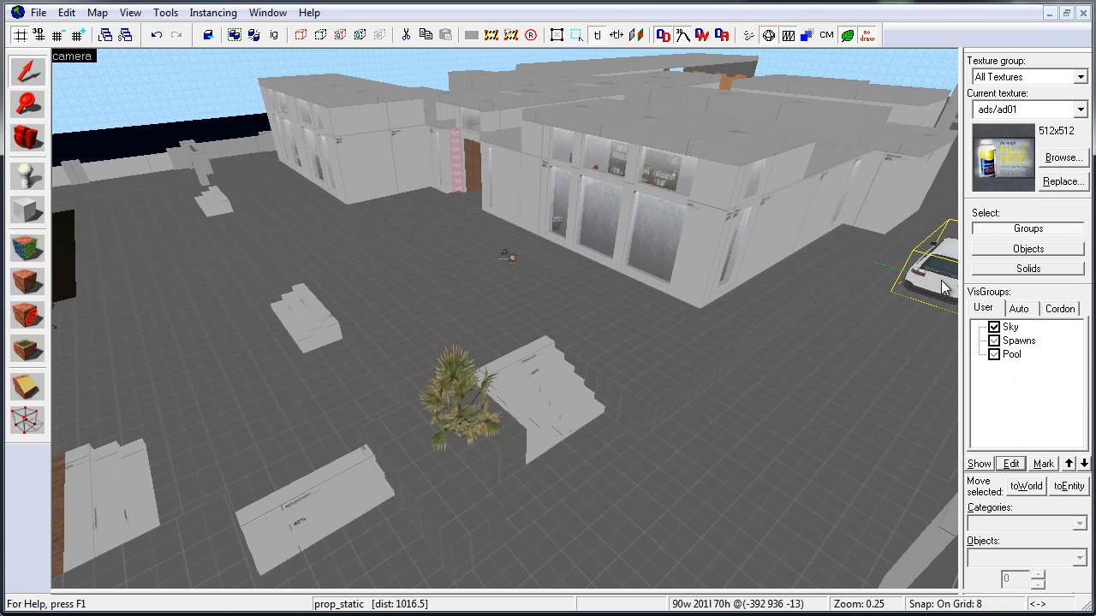
- Clear the selection and show the Spawns visgroup, followed by the Pool visgroup
key(Escape)
click(994, 342)
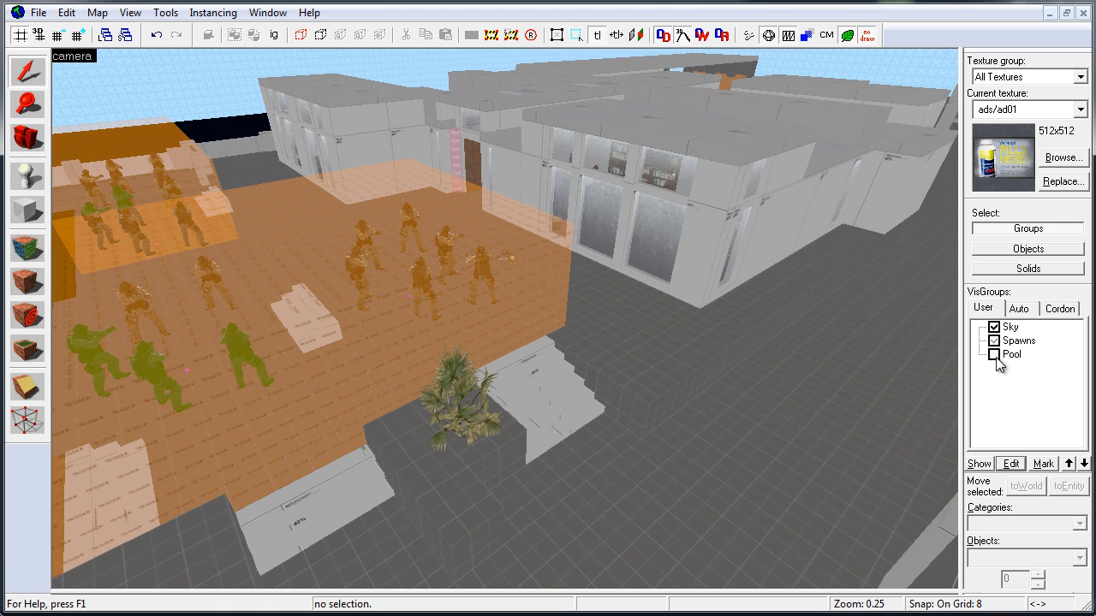
click(994, 354)
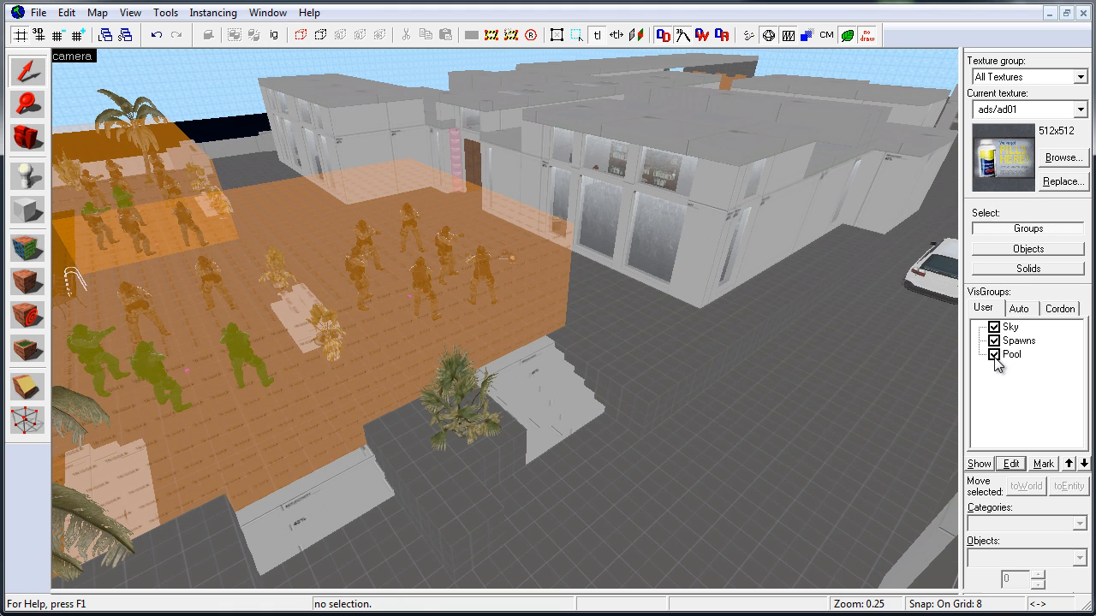
- Remove the station wagon from the Pool and Spawns visgroups, apply the change and hide both groups
double_click(939, 278)
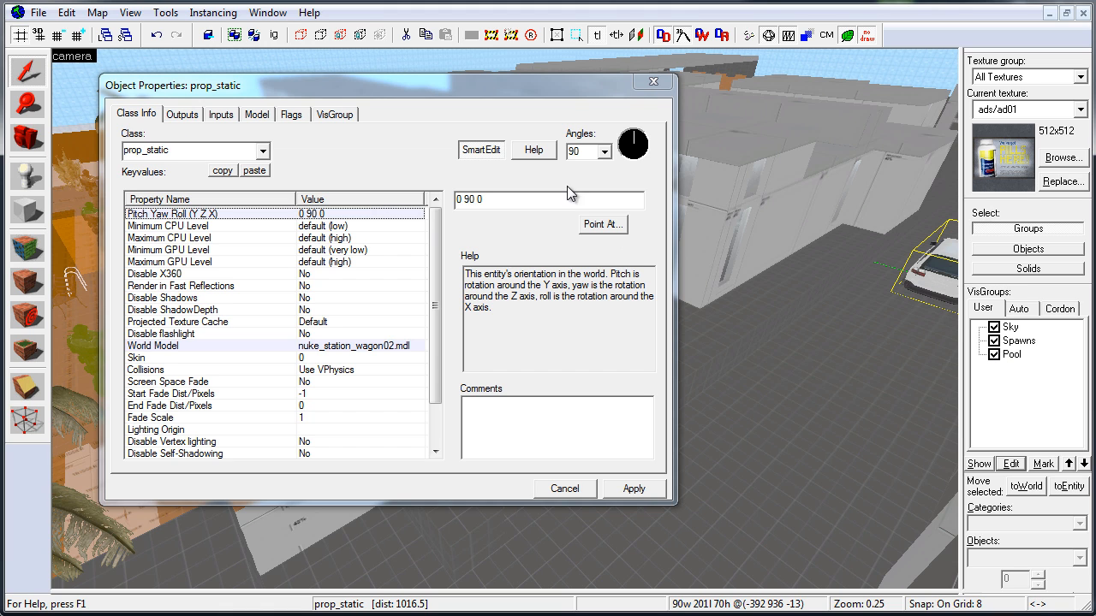
click(334, 114)
click(147, 186)
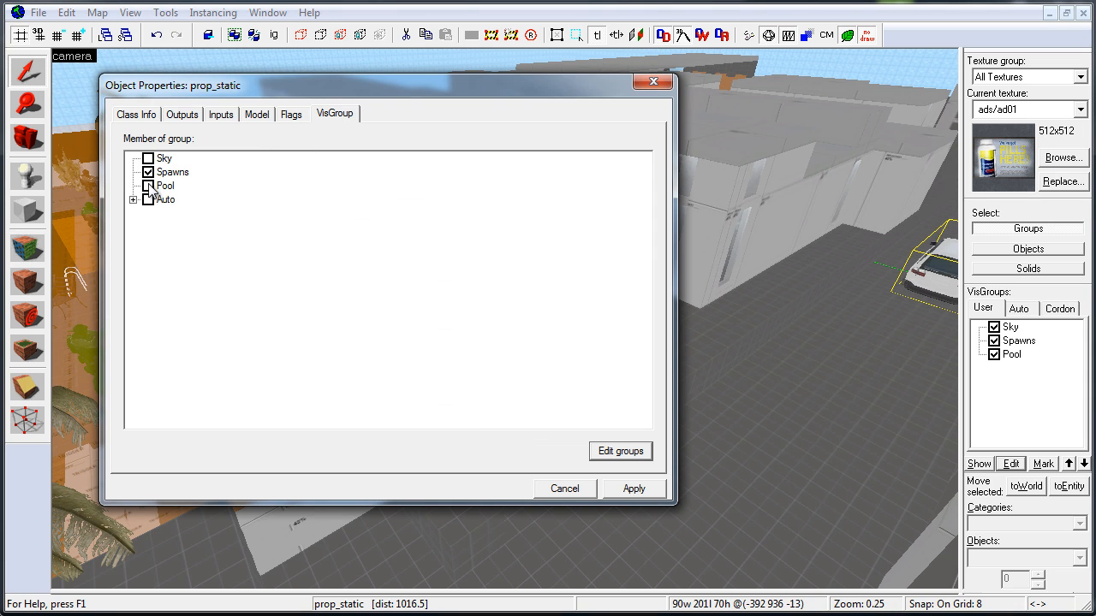
click(147, 172)
click(638, 489)
click(654, 82)
click(996, 355)
click(993, 340)
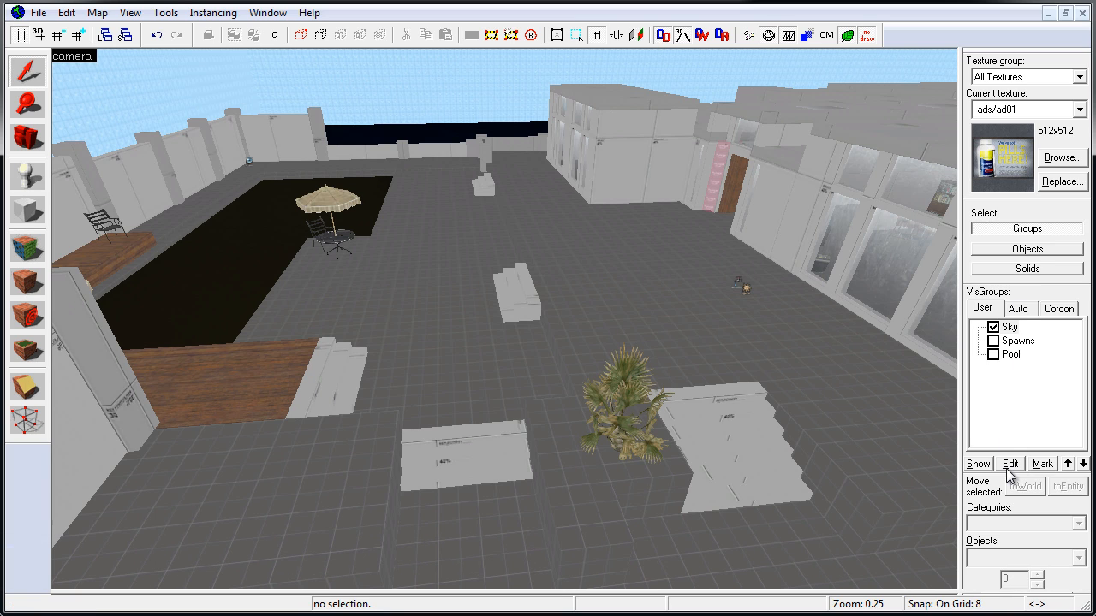
- Rename the Pool visgroup to PoolProps through the visgroup settings of the bushy plant in the courtyard
double_click(615, 418)
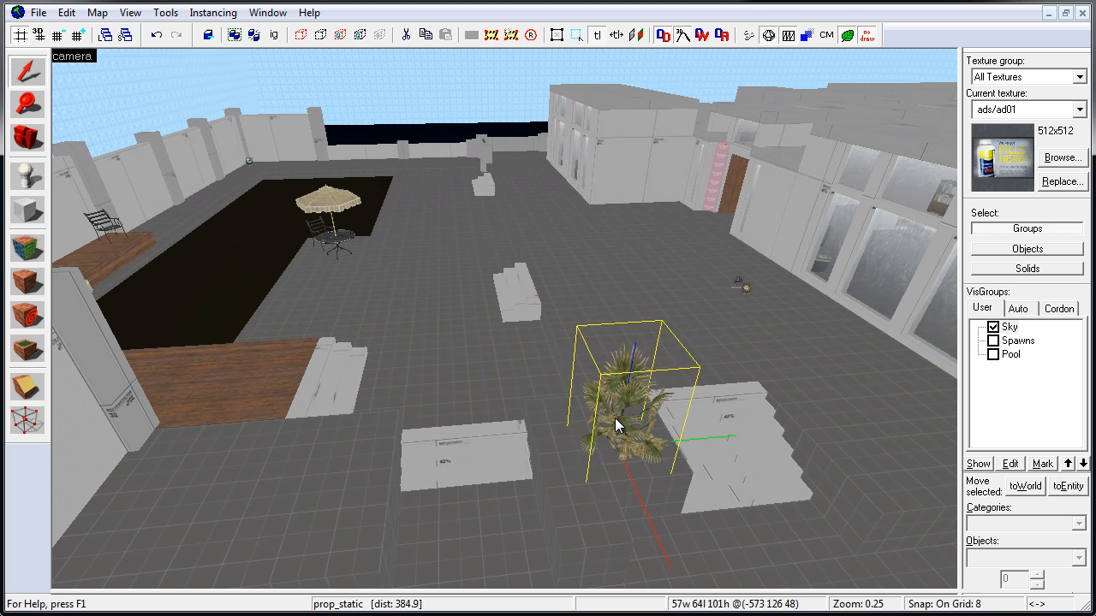
click(493, 126)
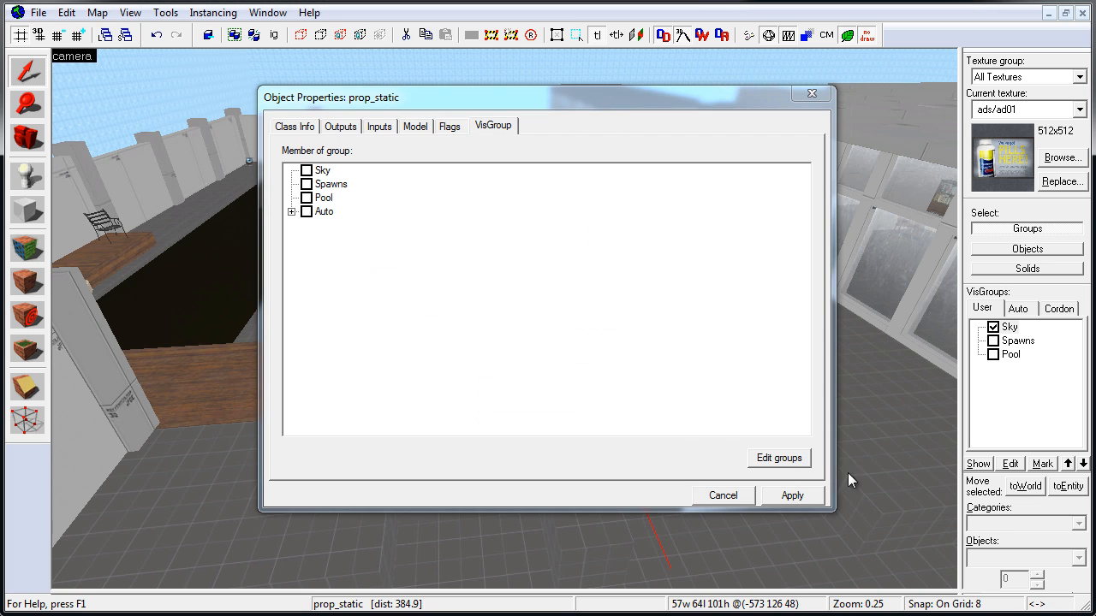
click(793, 458)
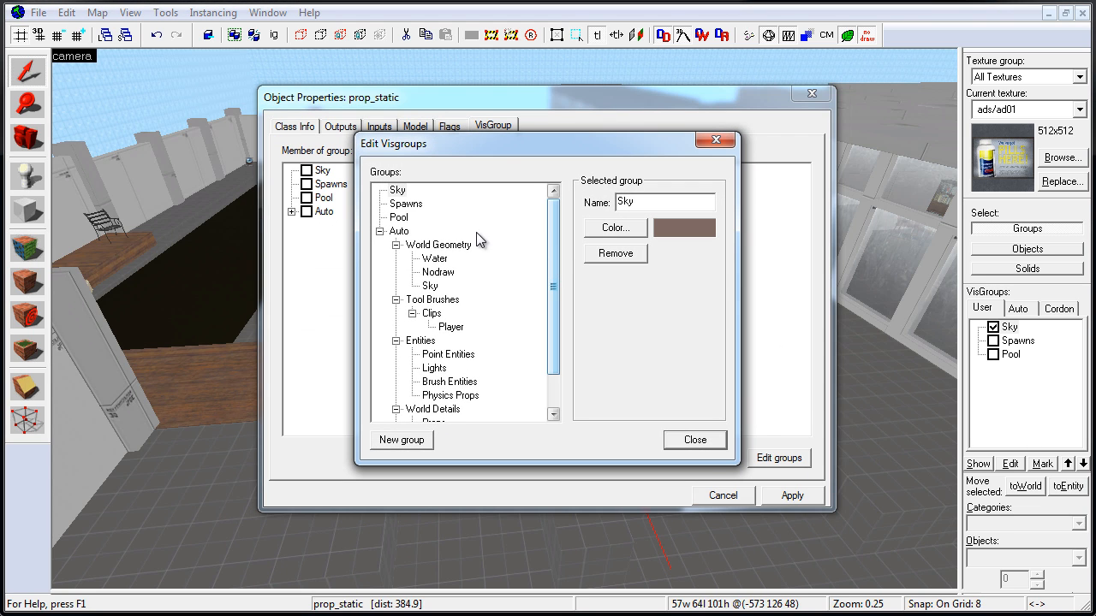
click(400, 217)
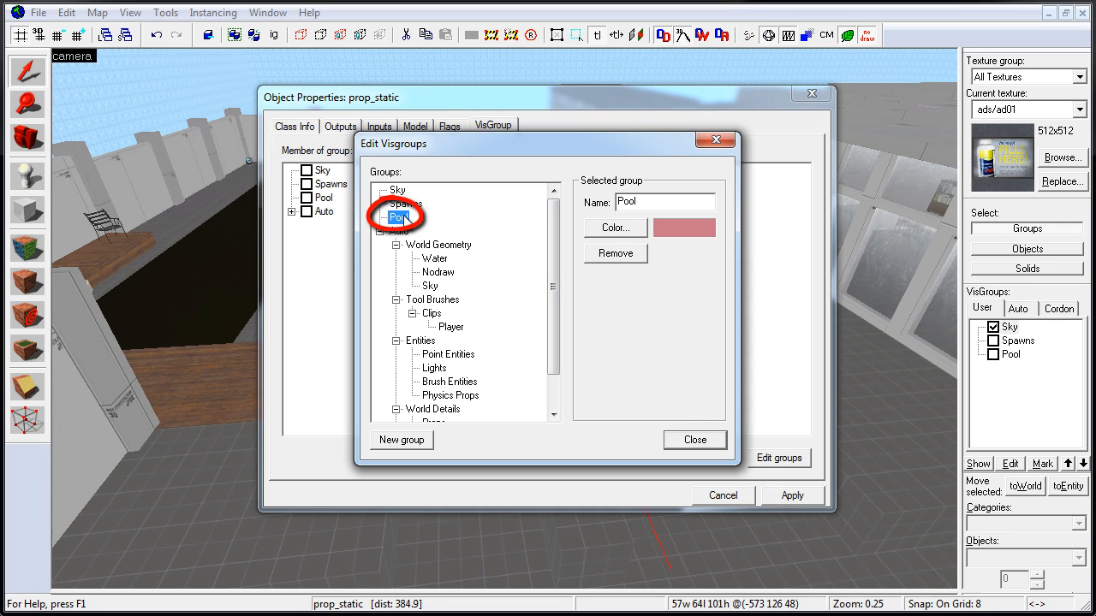
click(659, 197)
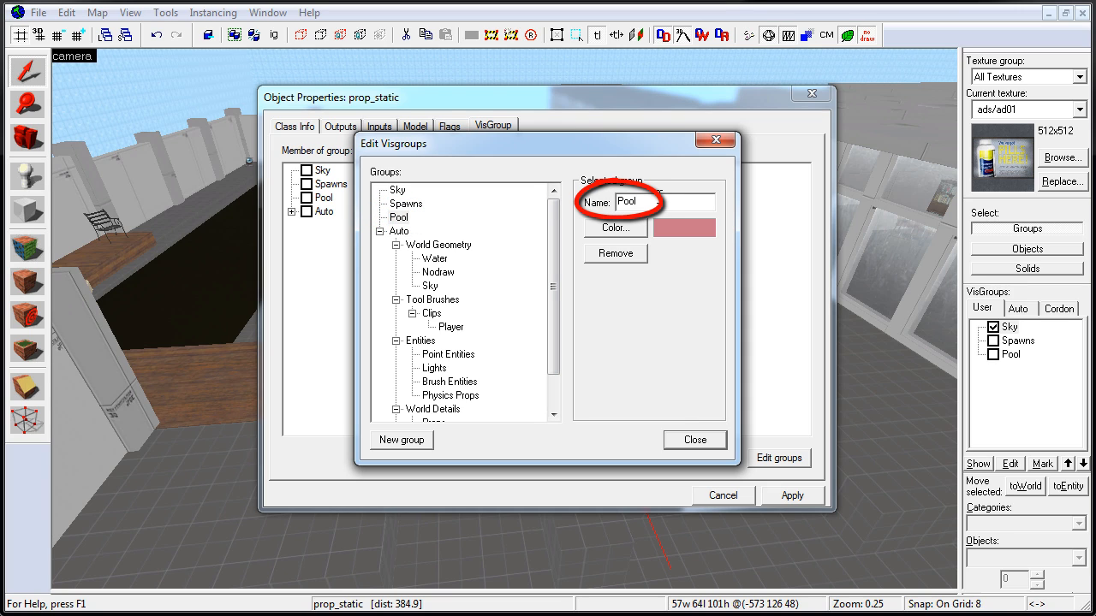
text(Props)
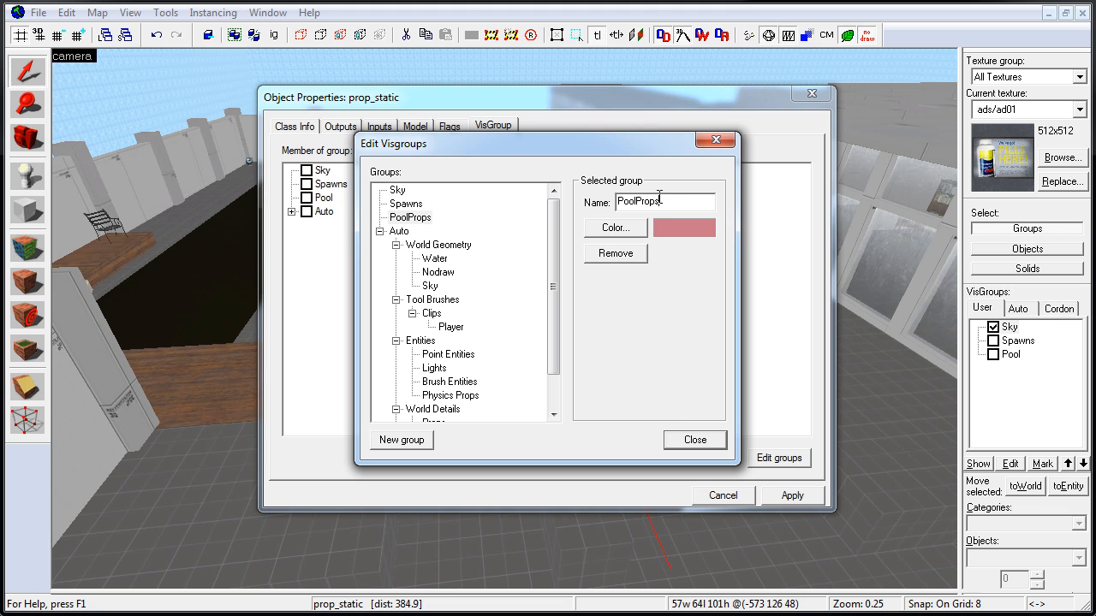
- Close the plant's properties and remove the Pool-Props visgroup from the visgroup list
click(694, 441)
click(811, 95)
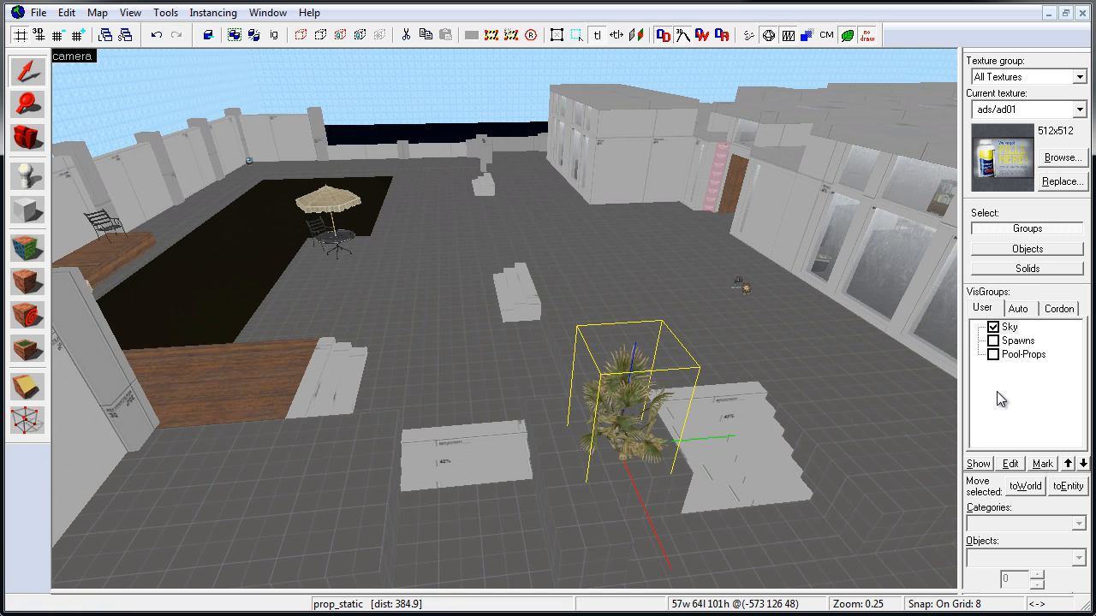
click(1010, 464)
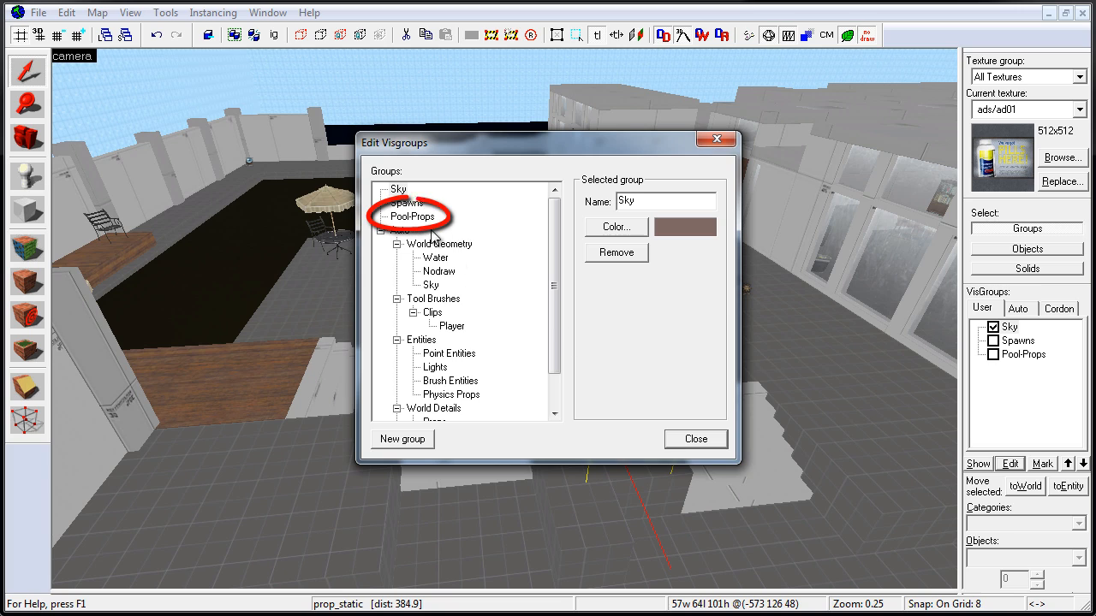
click(415, 217)
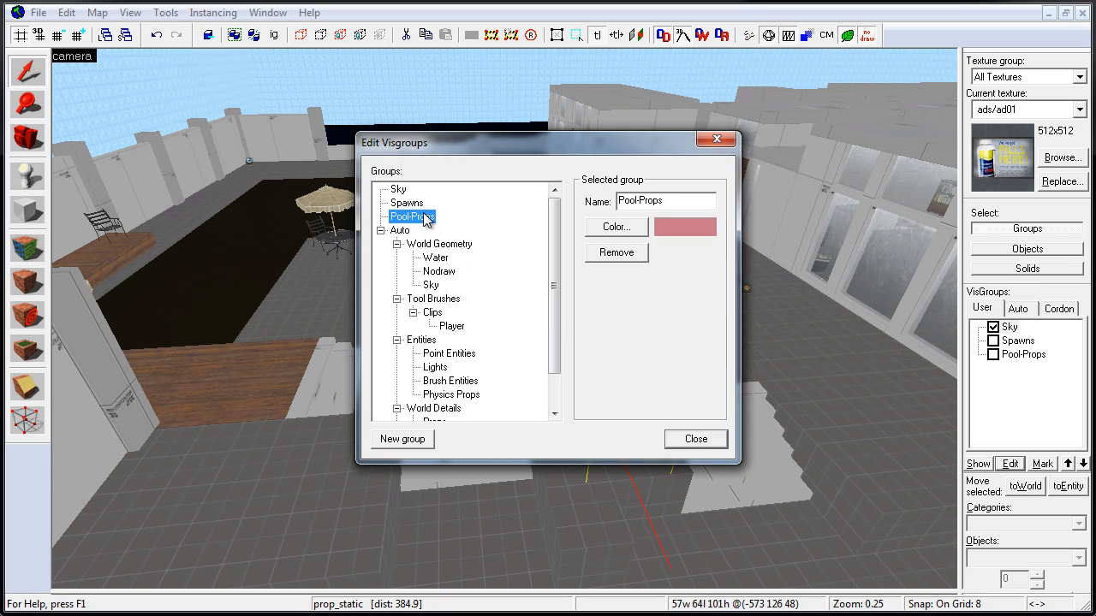
click(616, 252)
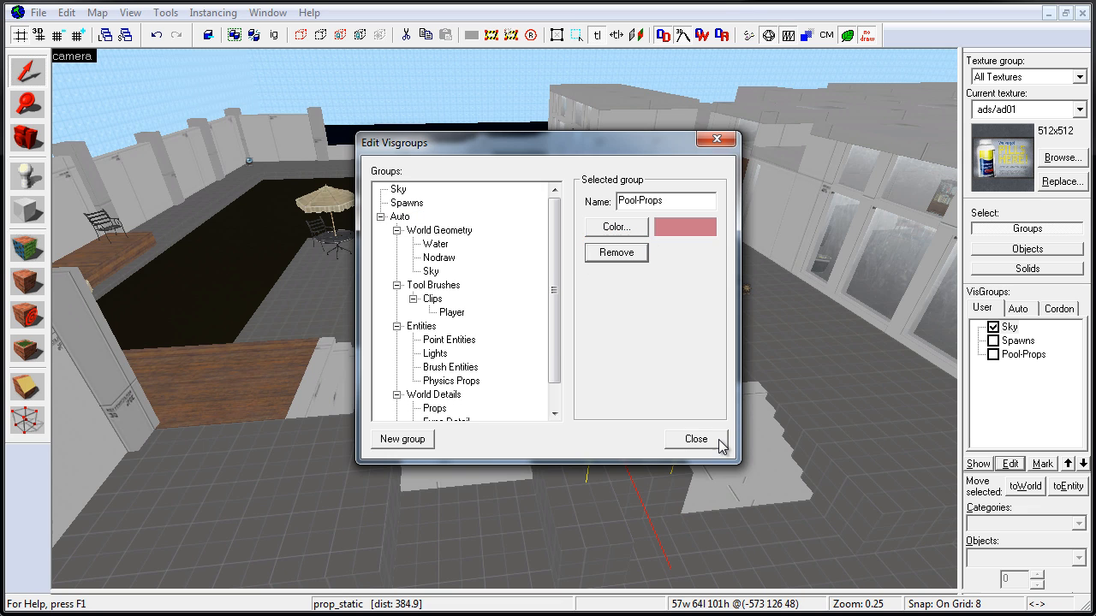
click(716, 439)
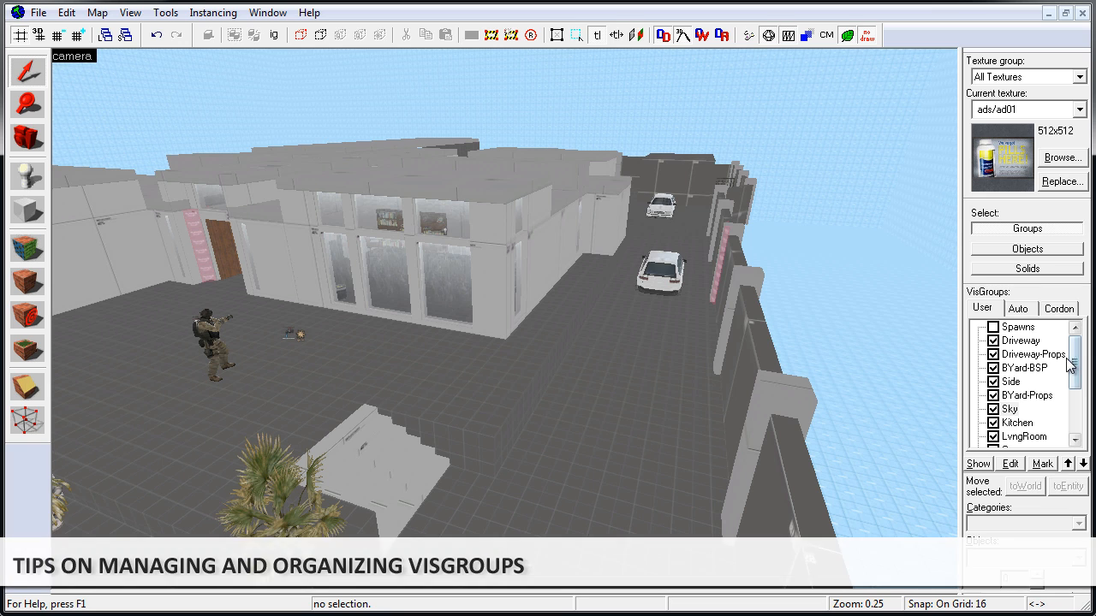
- Hide and show again the BedRoom visgroup, followed by the Pool-BSP visgroup, to check which geometry each contains
drag(1075, 368, 1071, 426)
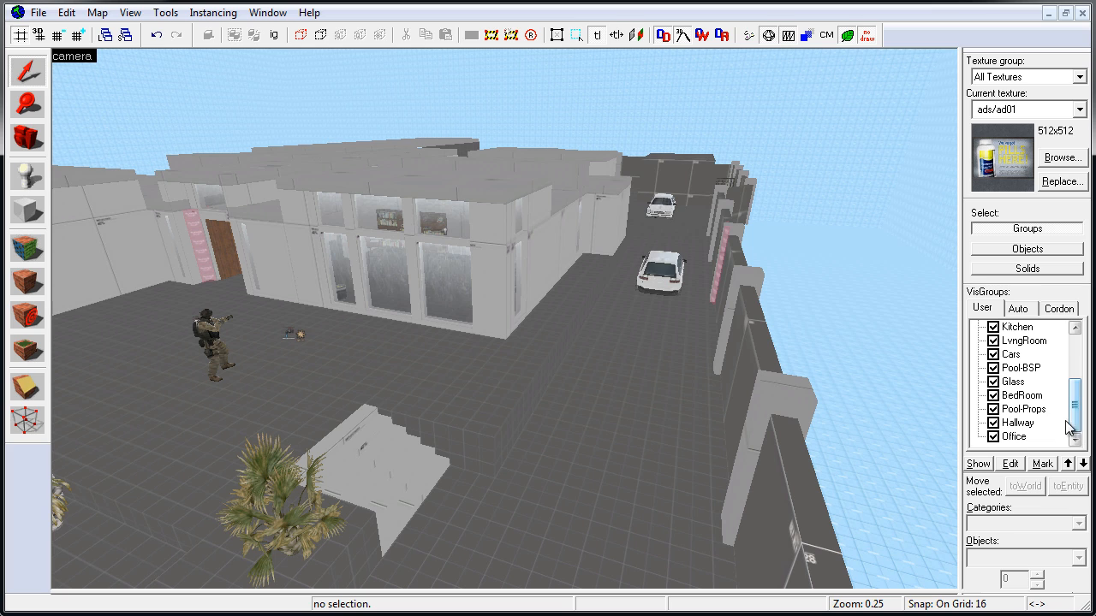
click(996, 397)
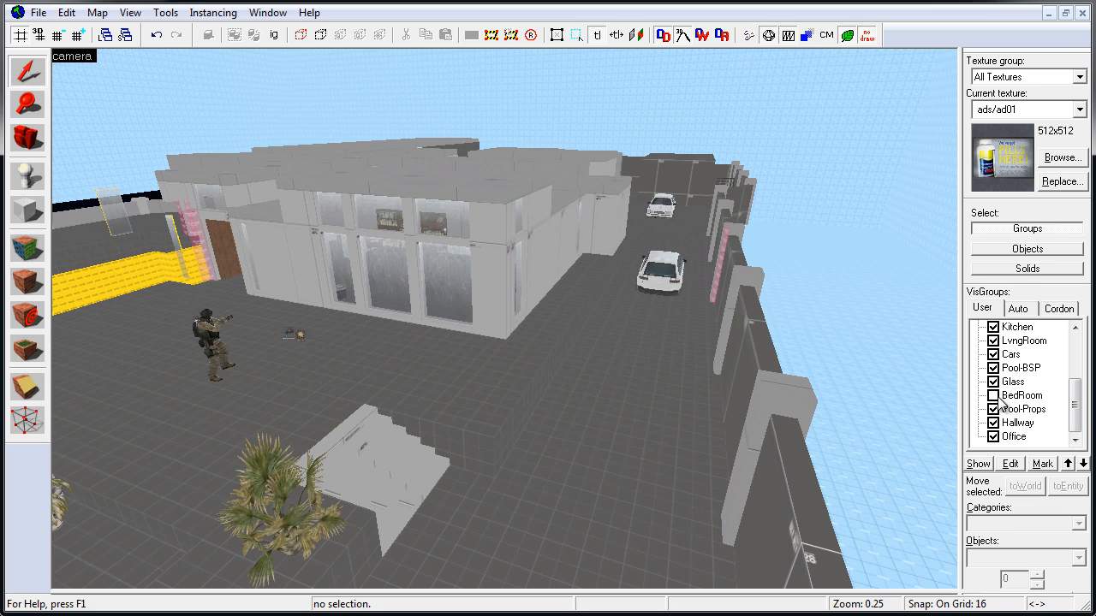
click(996, 397)
click(995, 369)
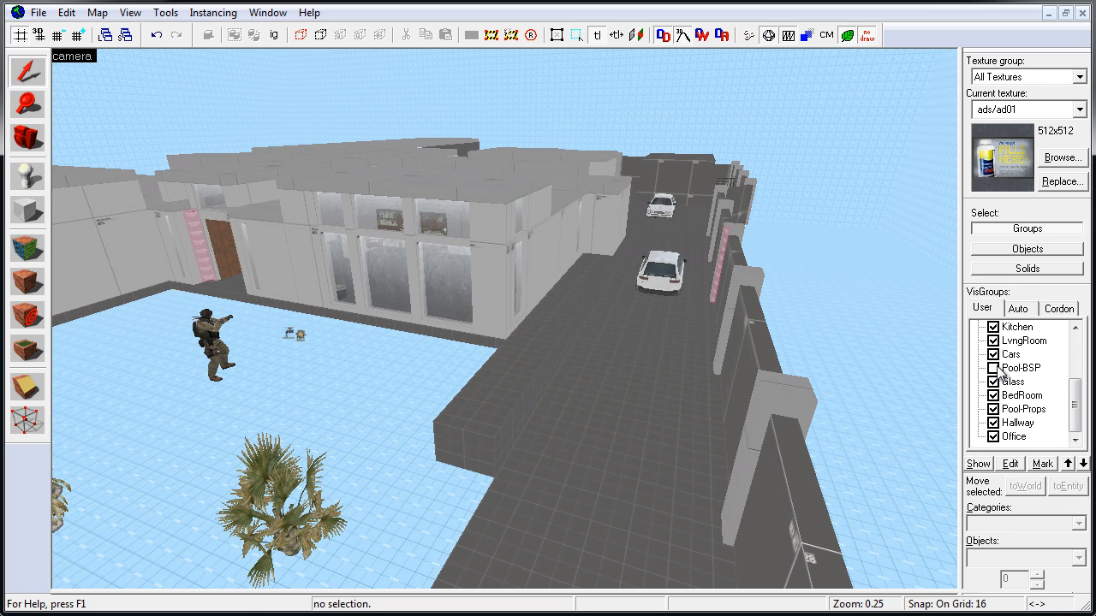
click(995, 369)
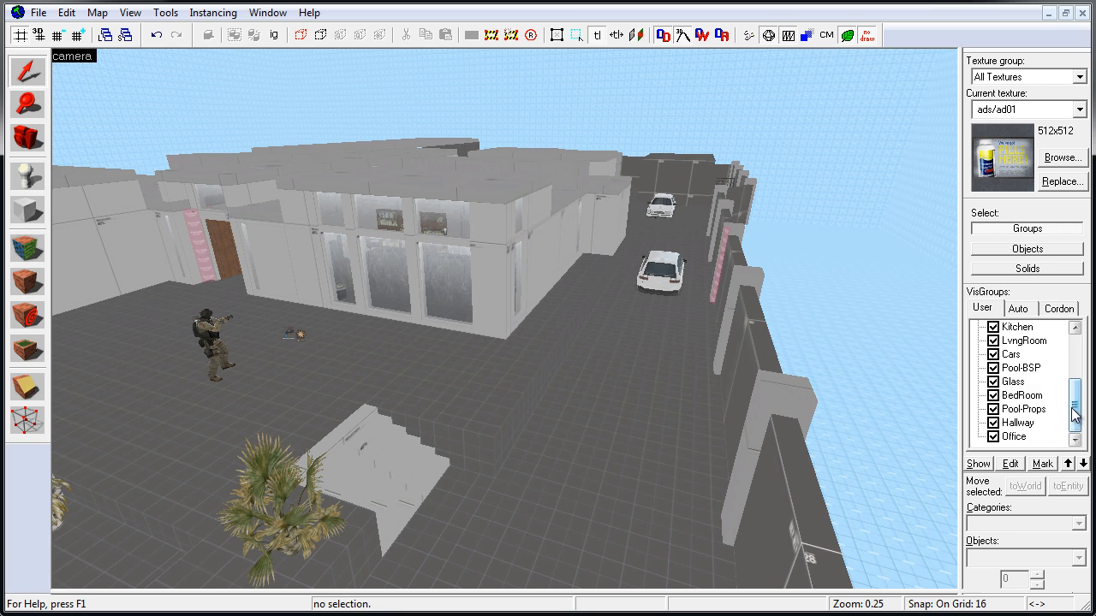
drag(1077, 408, 1093, 349)
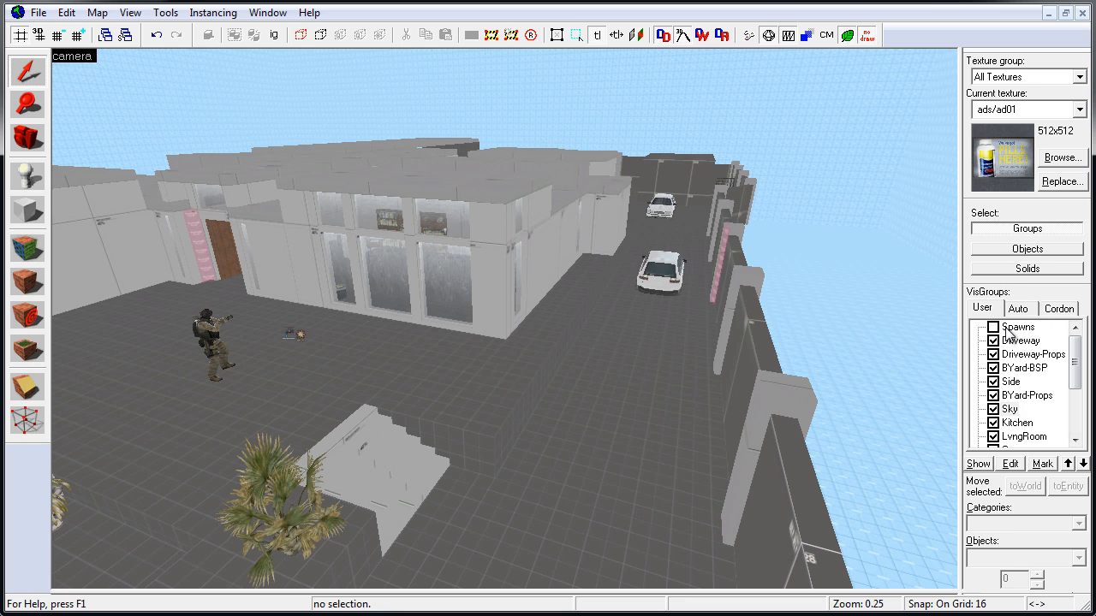
- Toggle the Kitchen and LvngRoom visgroups off and back on to check their contents
drag(1075, 380, 1080, 417)
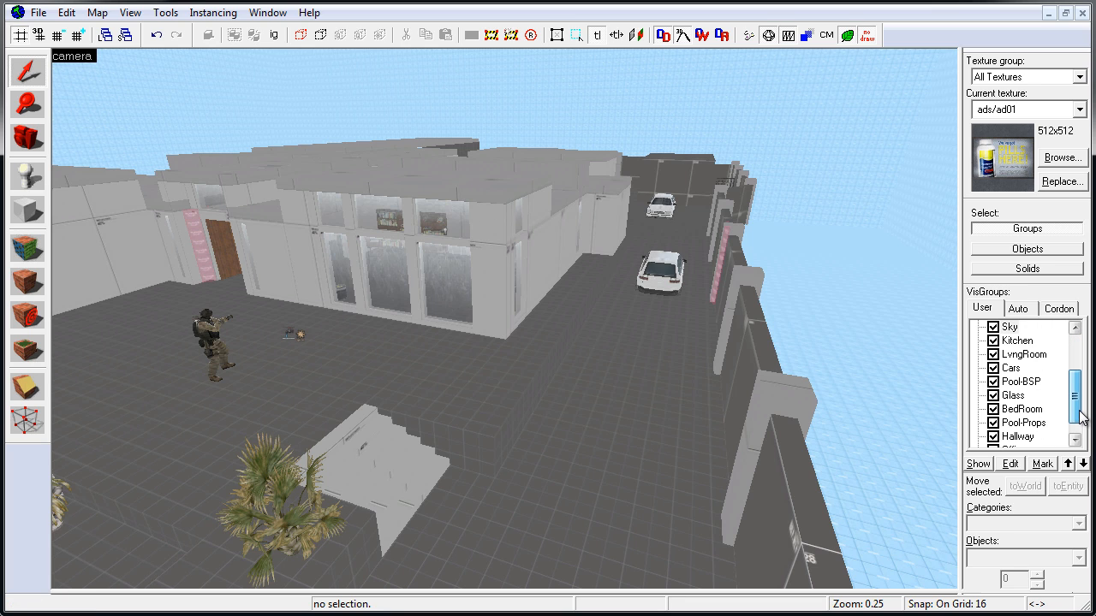
click(994, 341)
click(993, 343)
click(992, 355)
click(993, 354)
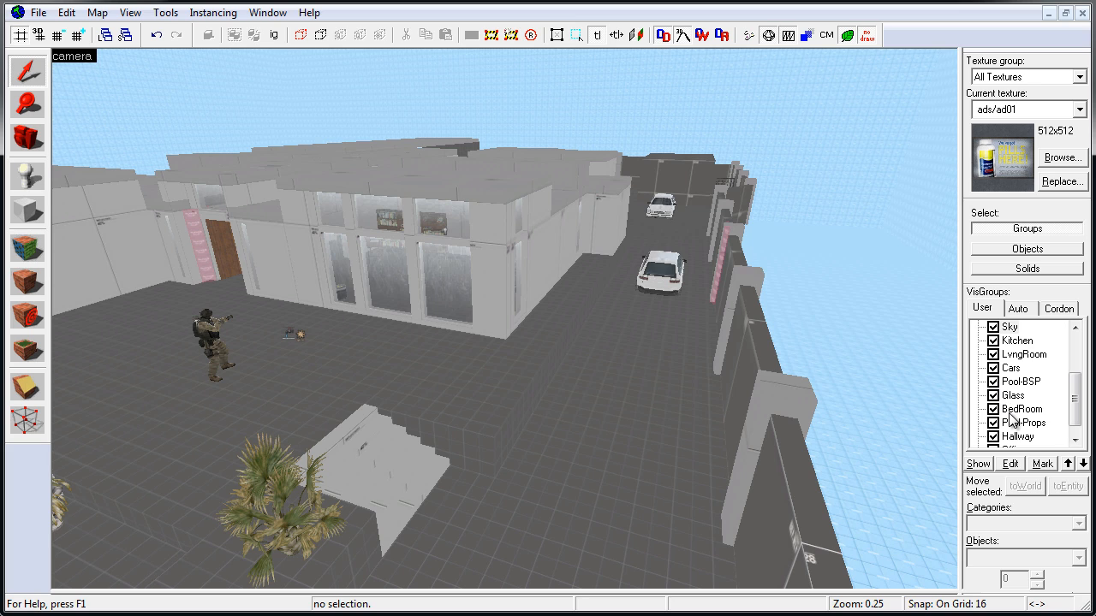
- Create a new user visgroup named House
click(1011, 464)
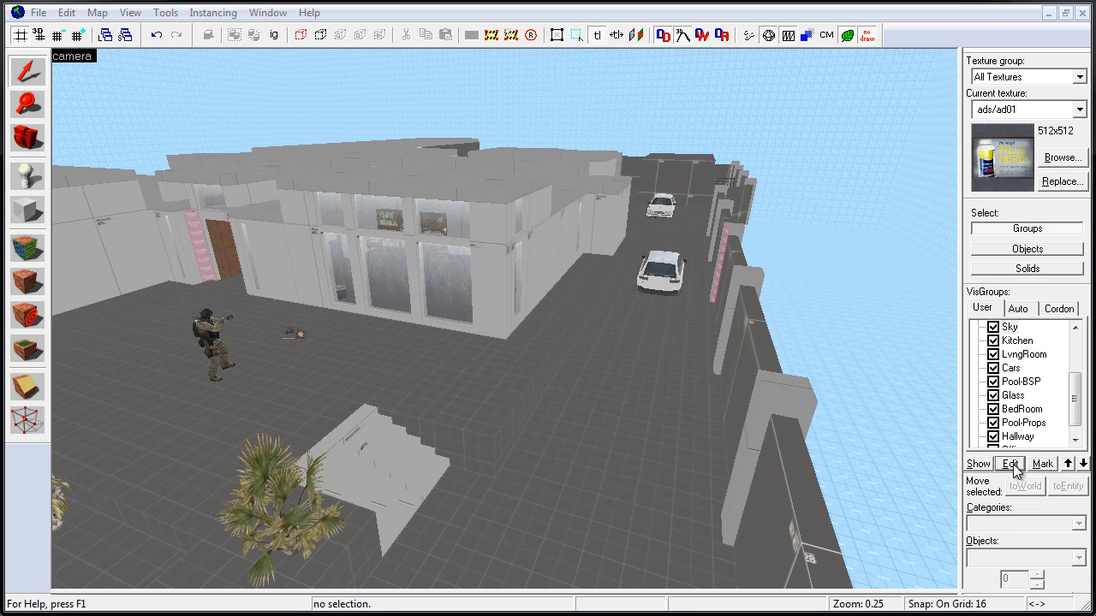
click(403, 440)
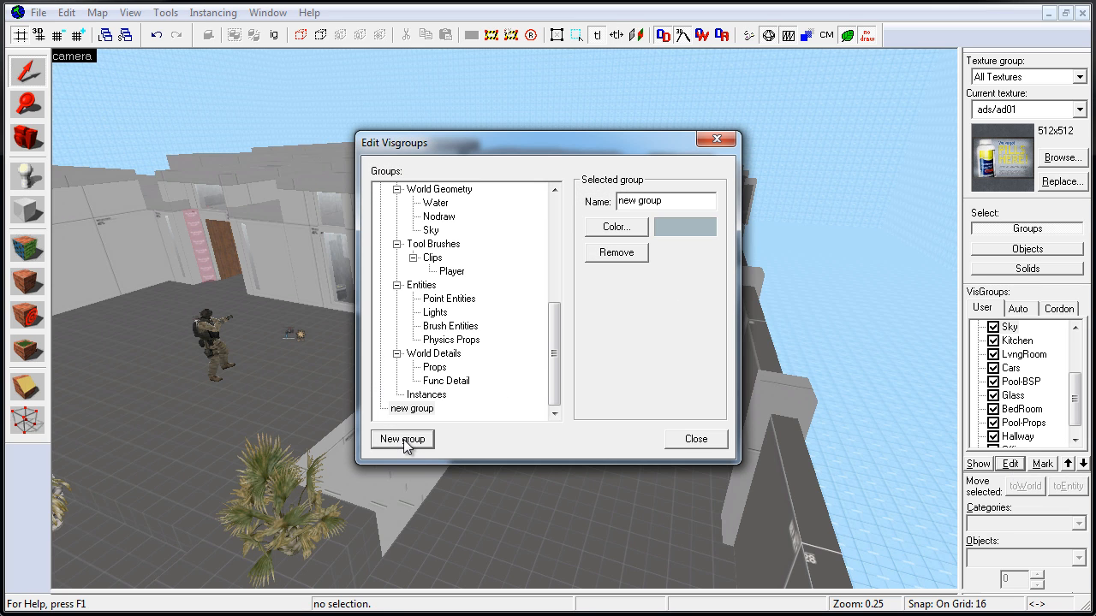
drag(674, 202, 569, 205)
text(House)
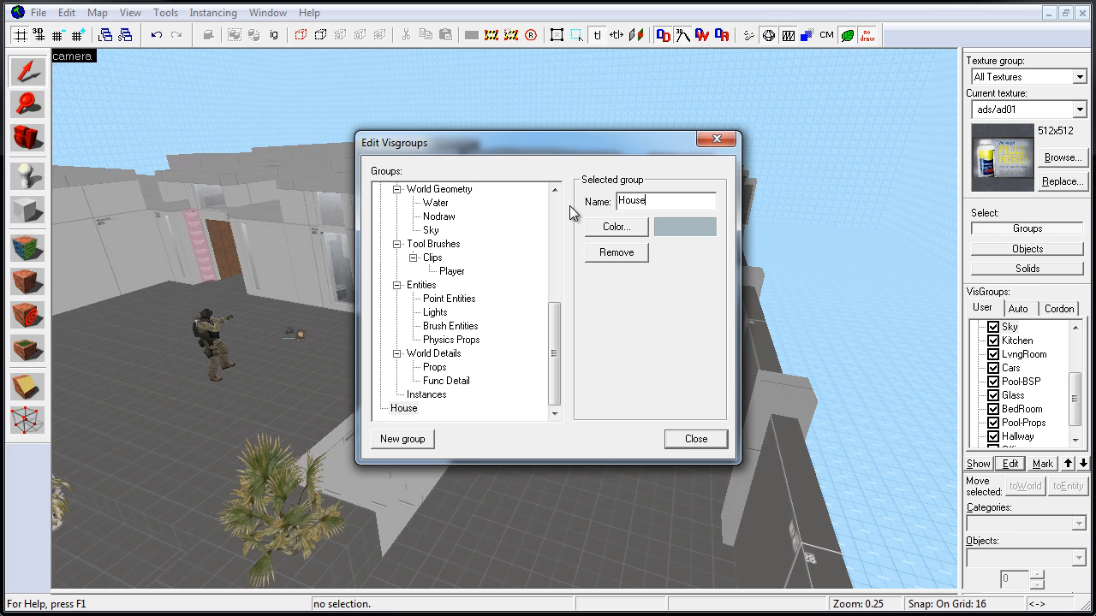
key(Return)
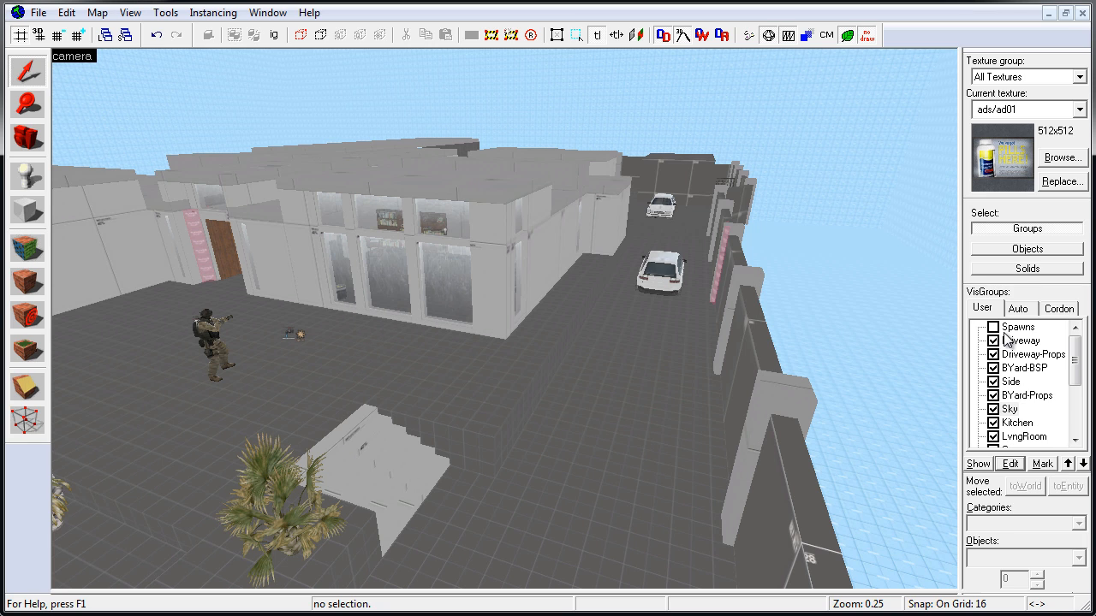
- Nest the Office visgroup inside House and expand House to show its subgroup
drag(1073, 368, 1073, 428)
click(1017, 436)
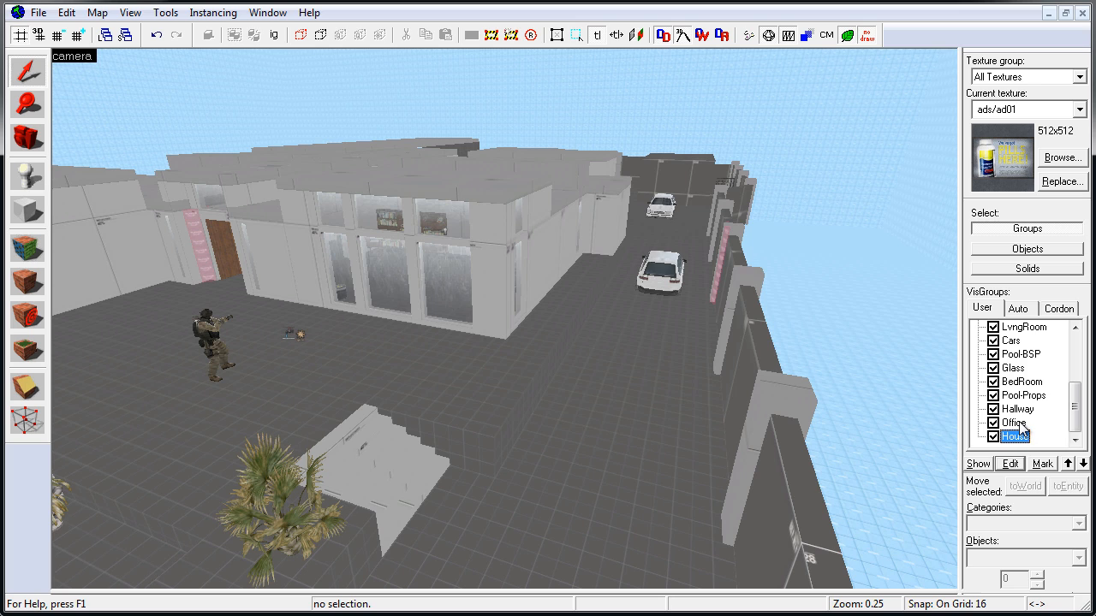
click(1019, 424)
click(1017, 410)
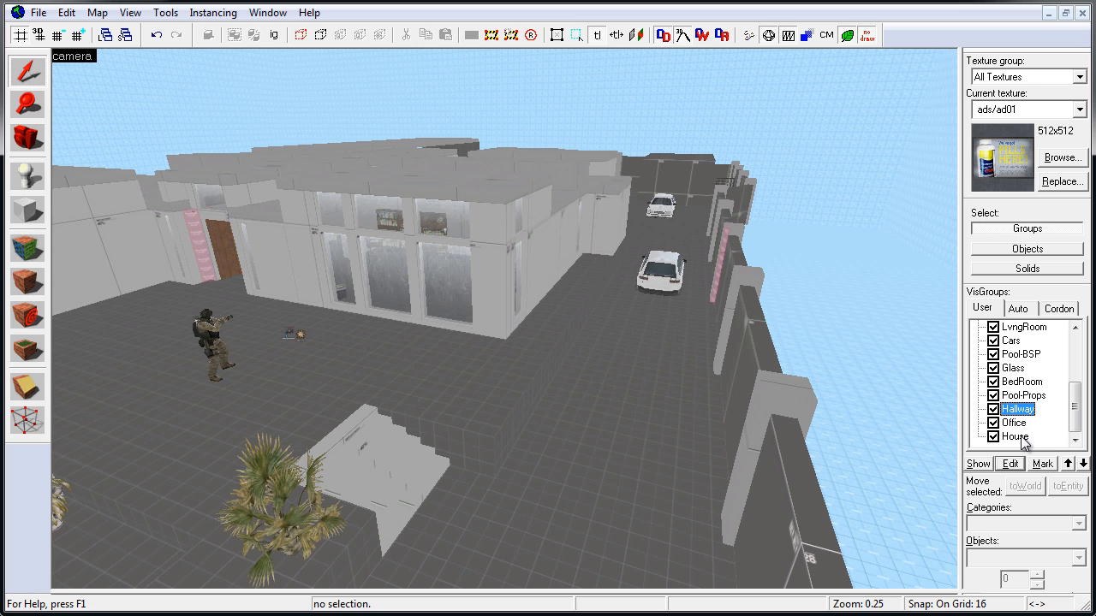
click(1015, 424)
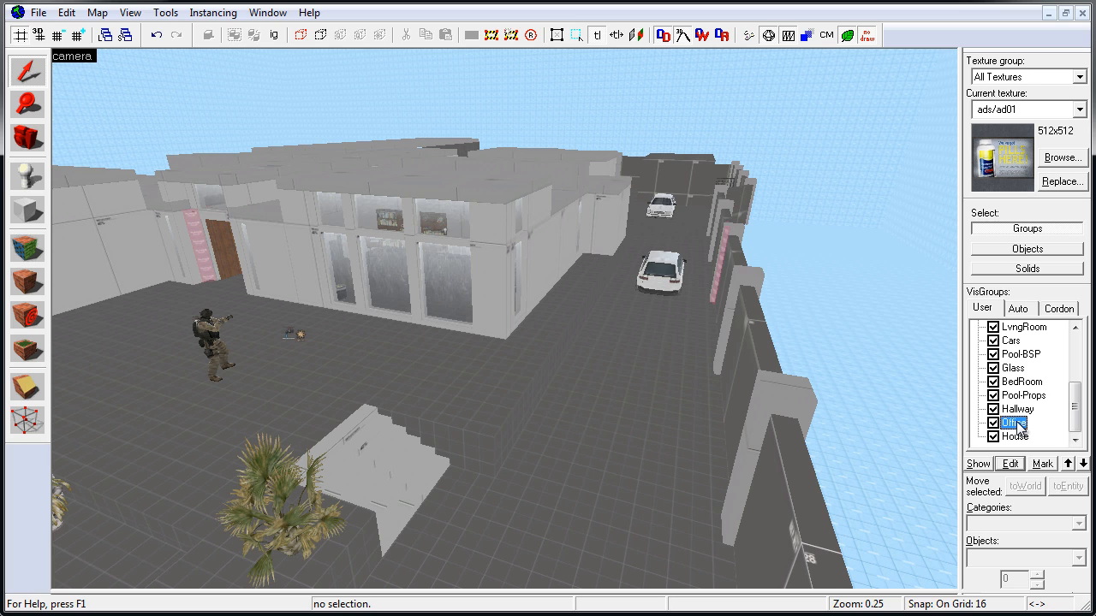
click(1022, 437)
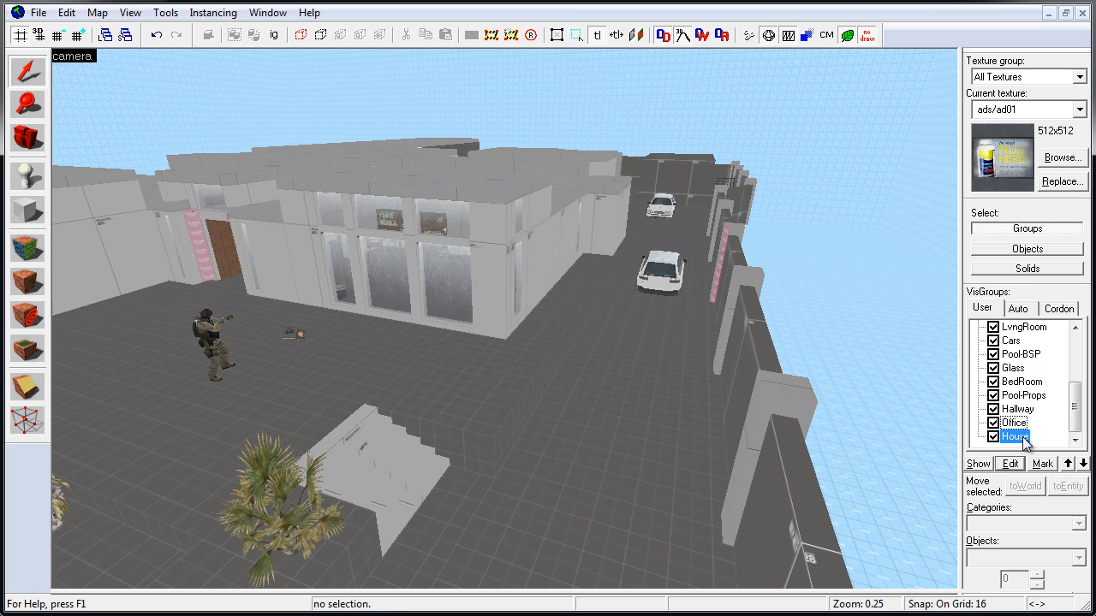
scroll(1025, 438, up, 3)
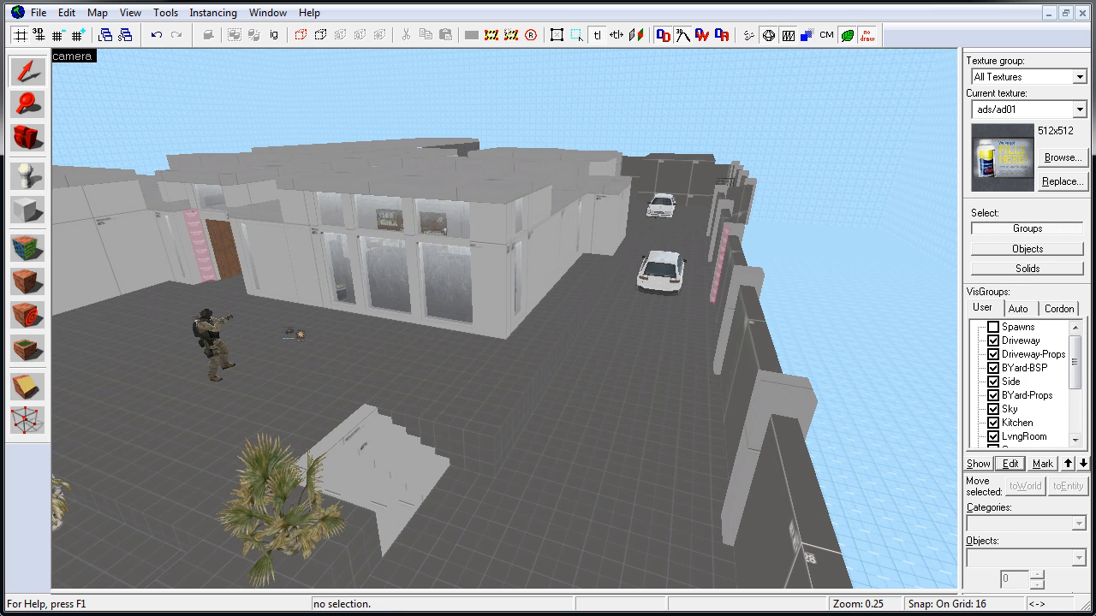
drag(1076, 367, 1077, 414)
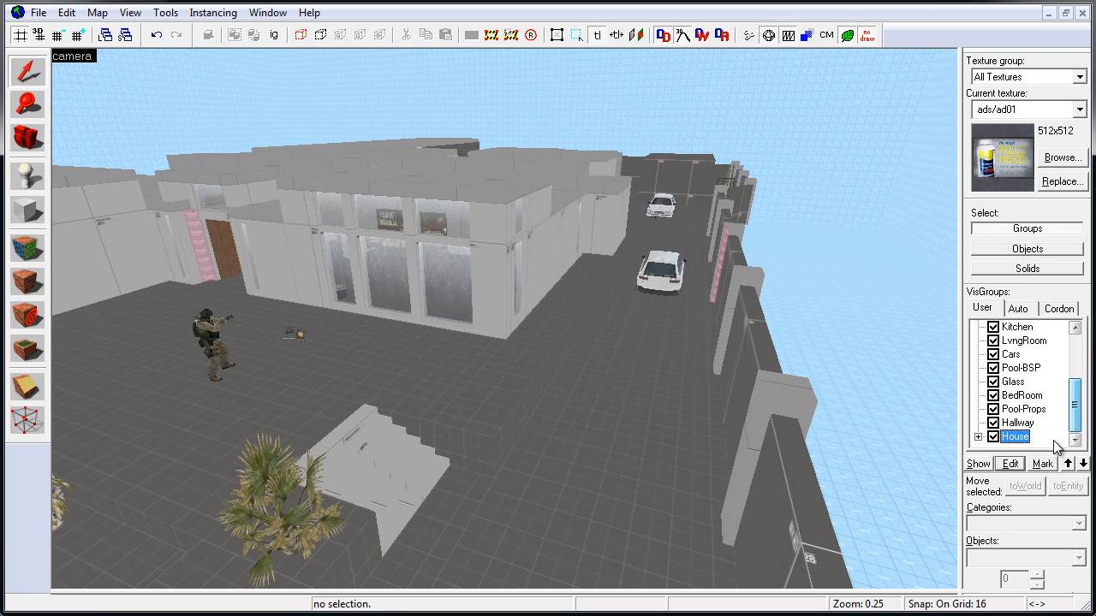
click(978, 437)
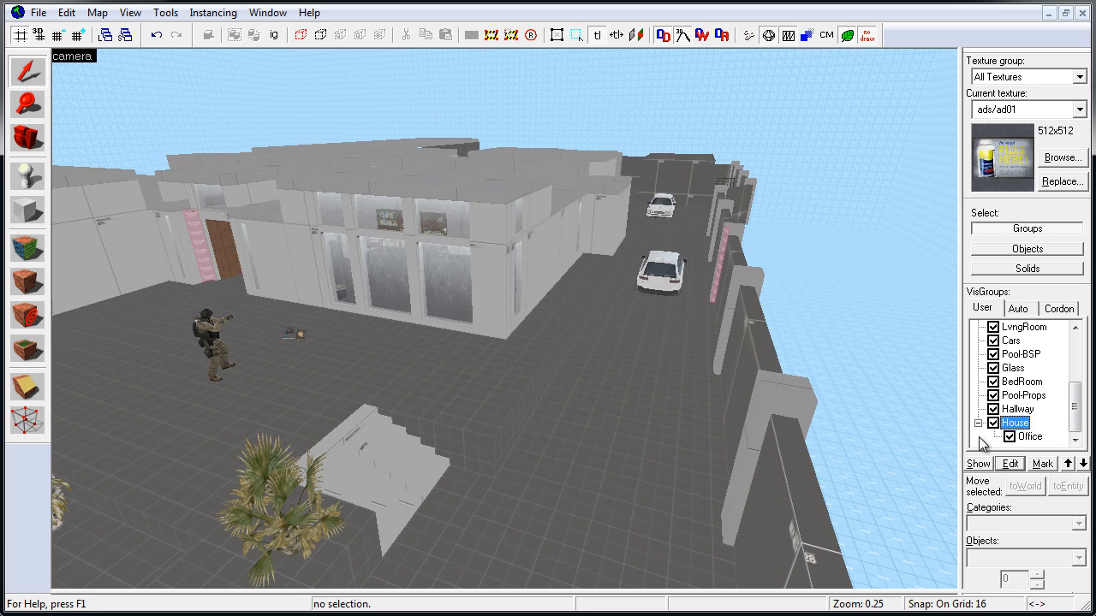
- Toggle the House parent visgroup off and on, followed by its Office subgroup, to compare what each controls
click(1031, 438)
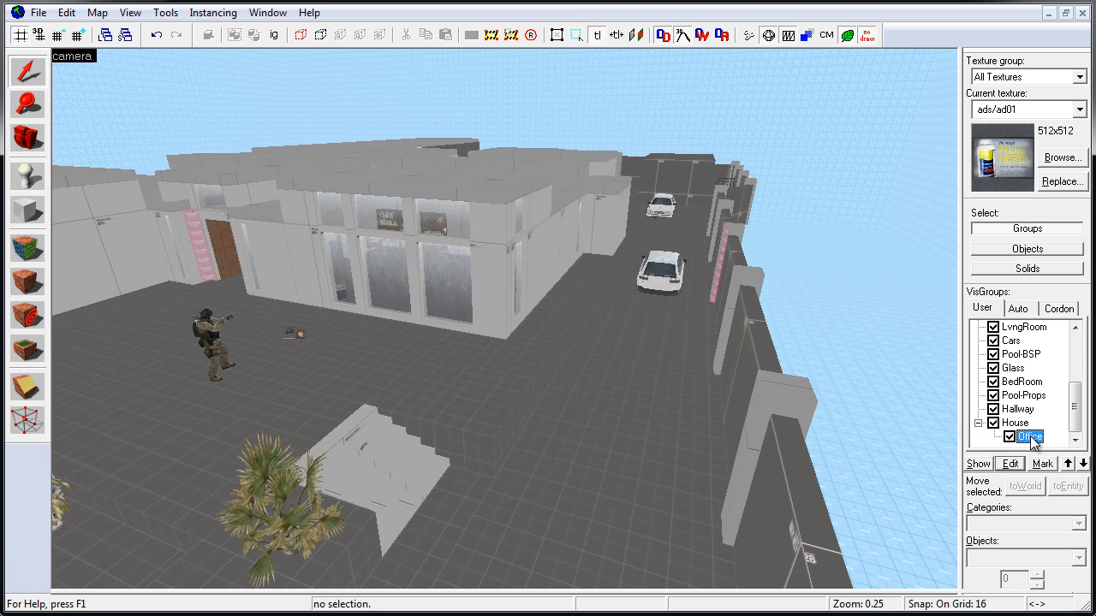
click(993, 423)
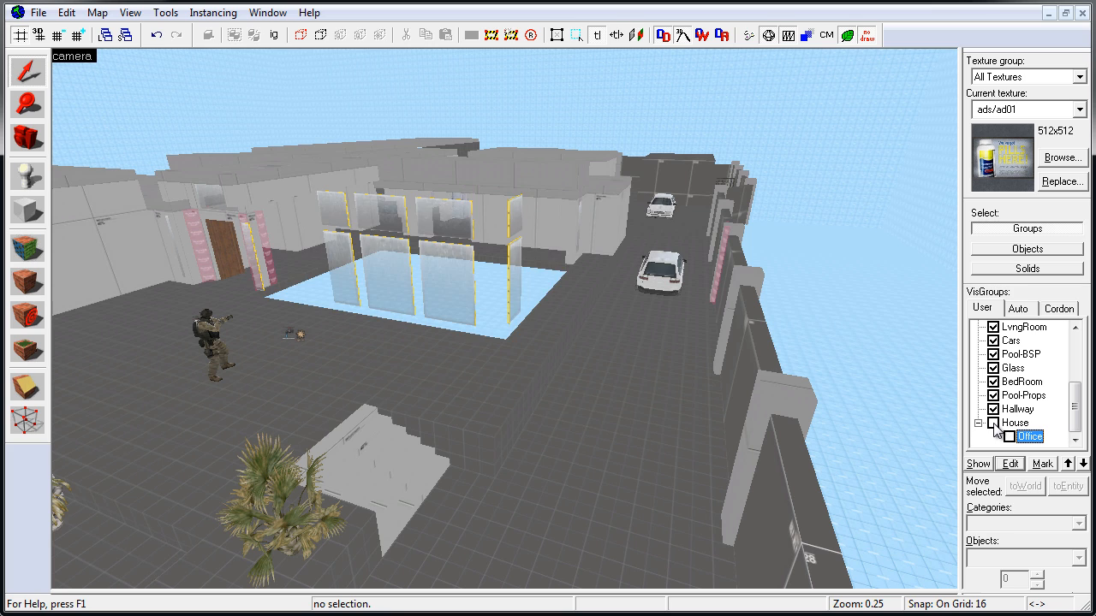
click(993, 423)
click(1009, 436)
click(1009, 437)
- Nest the Hallway visgroup inside the House visgroup
click(1017, 410)
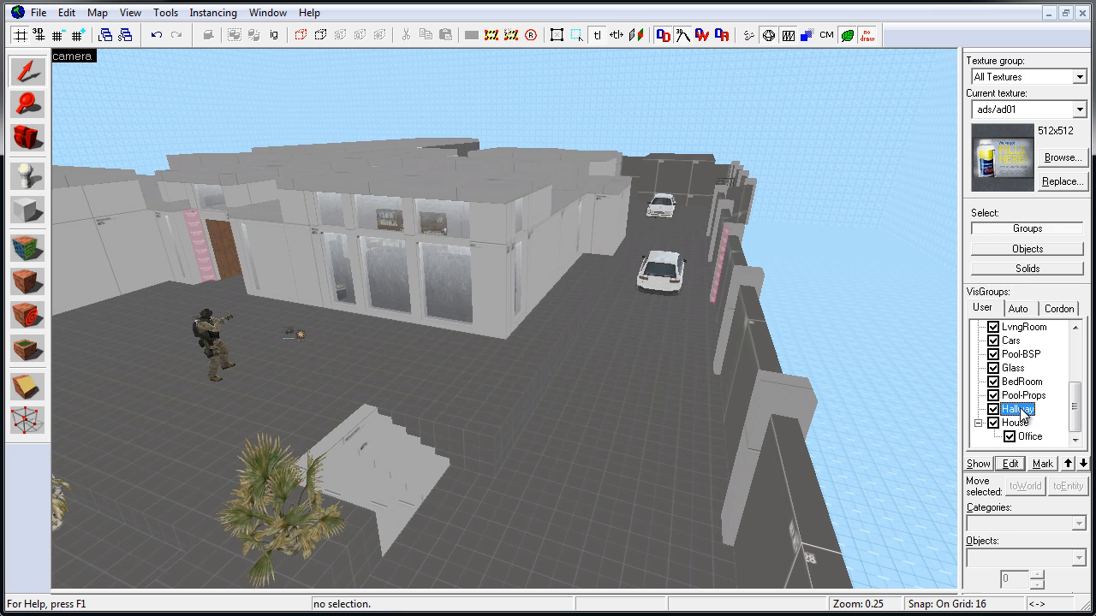
click(1015, 425)
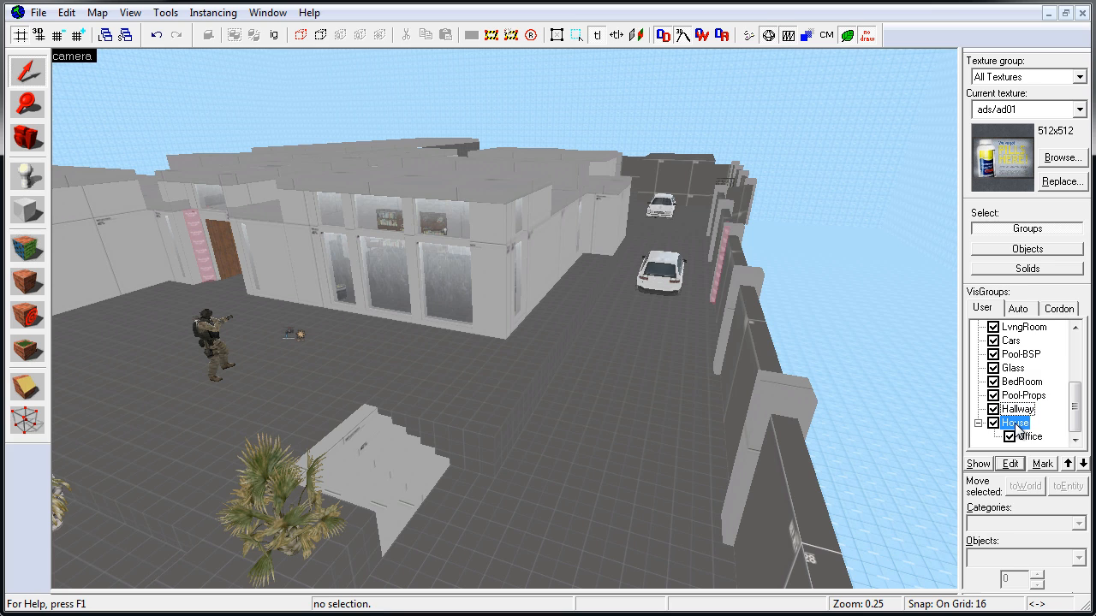
drag(1017, 428, 1019, 425)
scroll(1027, 411, down, 5)
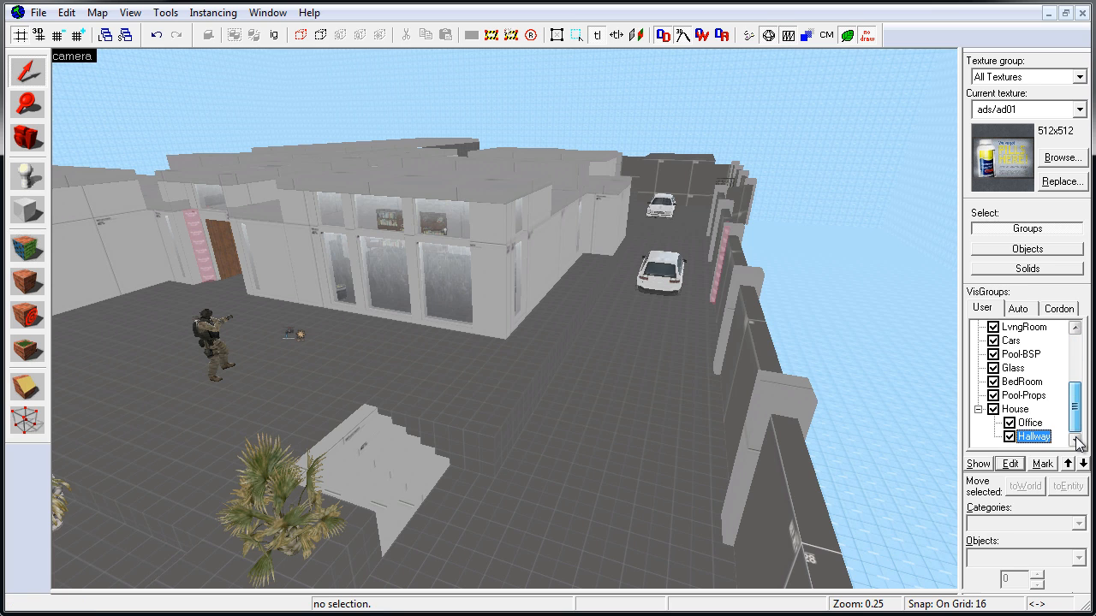
- Move the BedRoom and Glass visgroups into the House visgroup as subgroups
drag(1023, 383, 1015, 411)
scroll(1058, 399, down, 5)
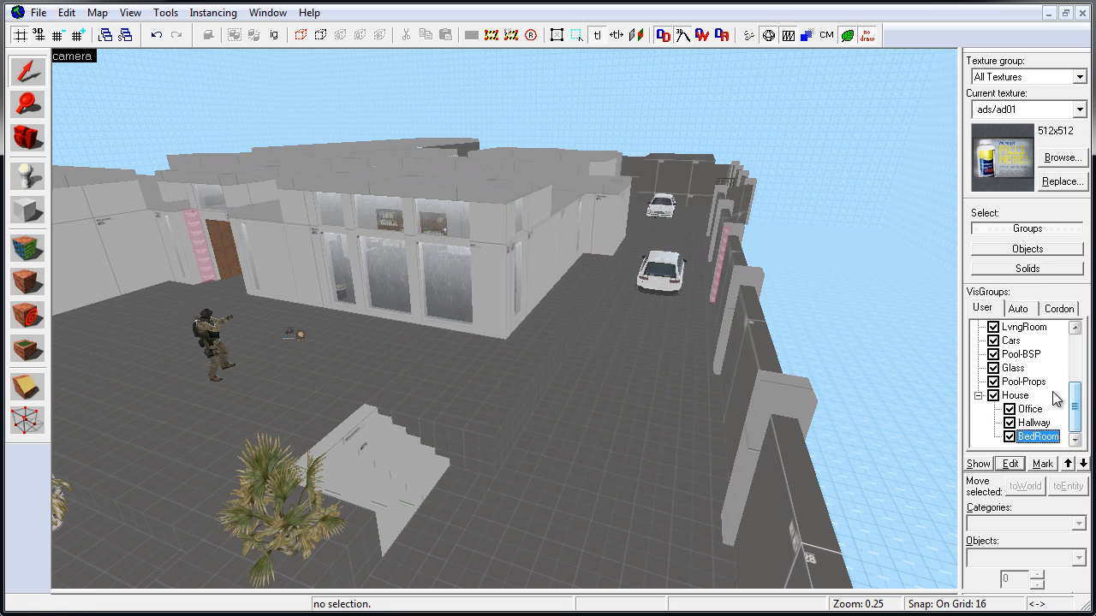
click(1014, 369)
drag(1014, 370, 1015, 399)
scroll(1075, 428, down, 5)
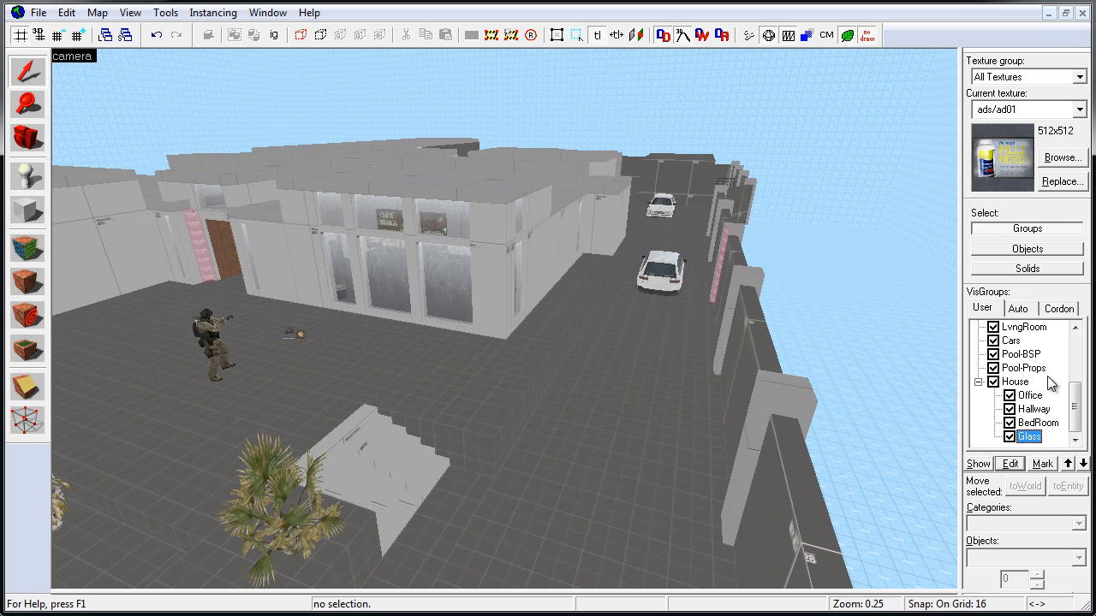
- Move the LvngRoom and Kitchen visgroups into the House visgroup as subgroups
click(1017, 334)
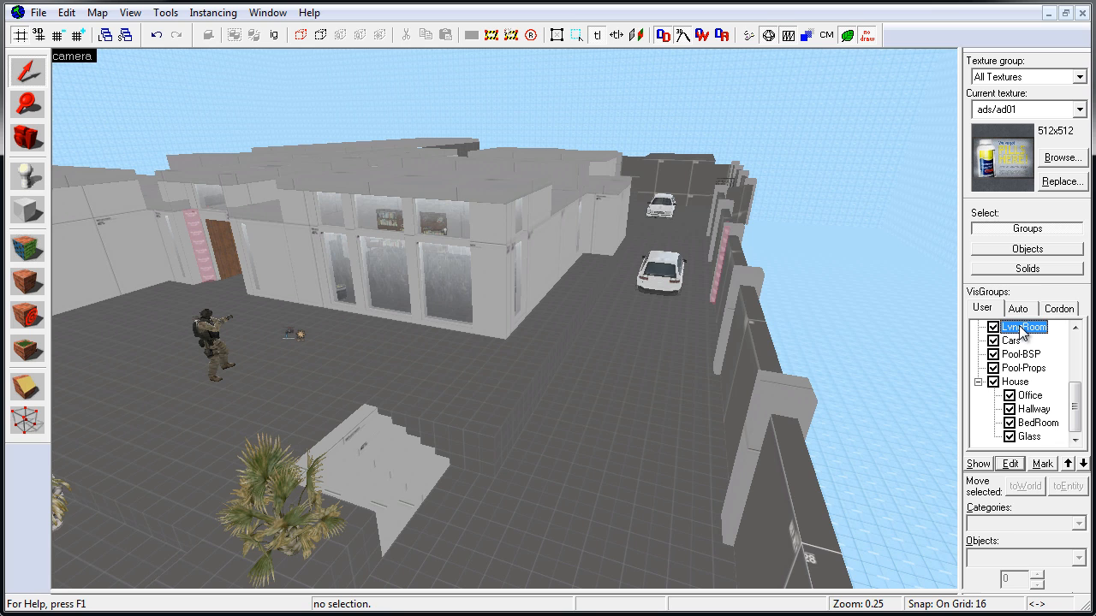
click(1017, 383)
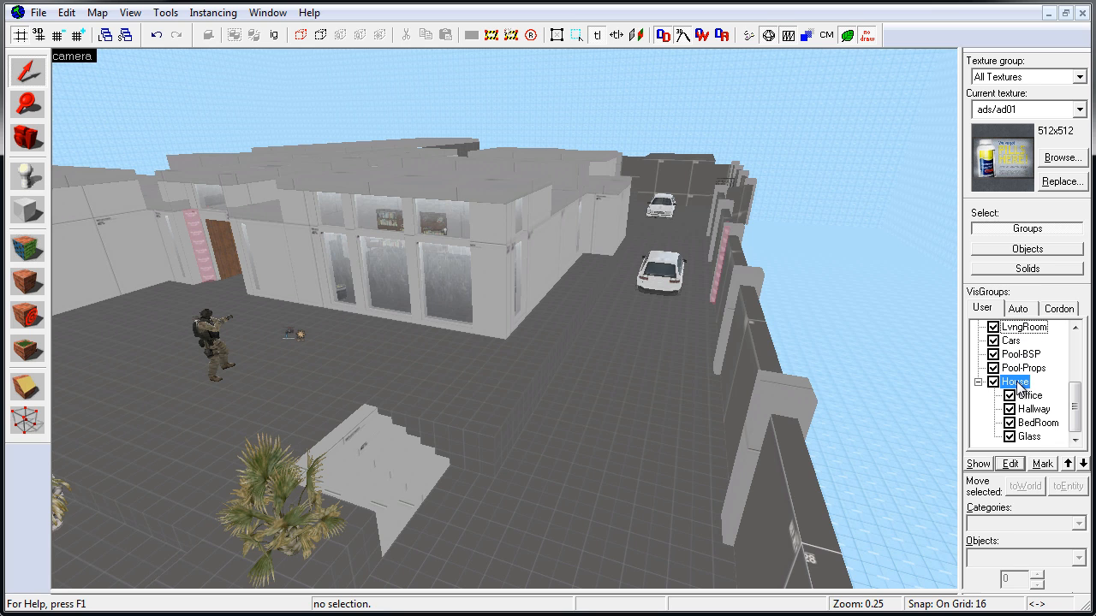
scroll(1031, 386, down, 2)
click(1027, 383)
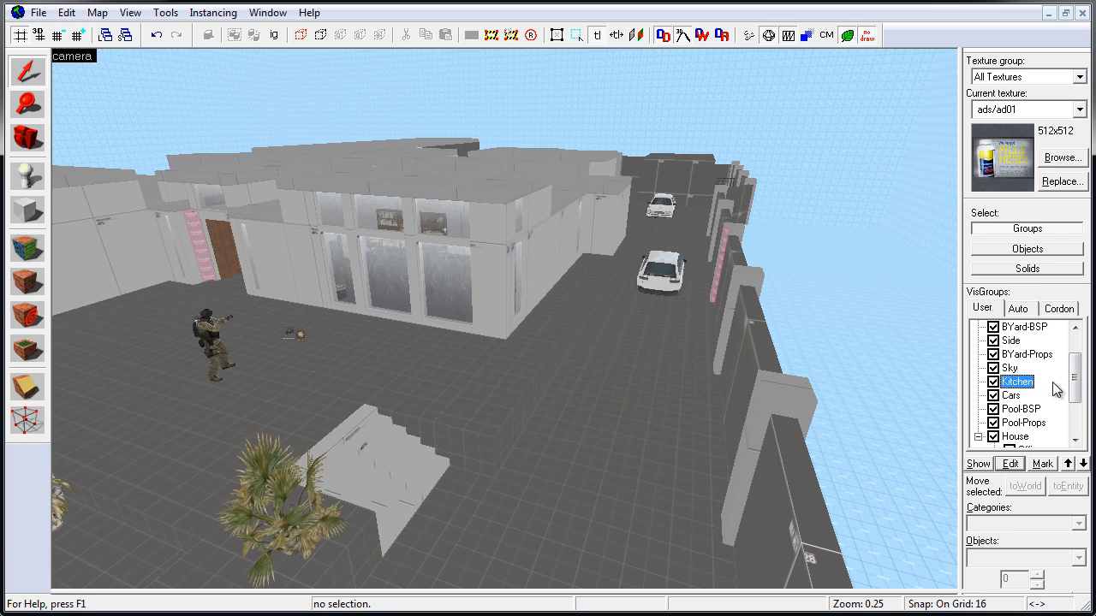
scroll(1061, 385, down, 2)
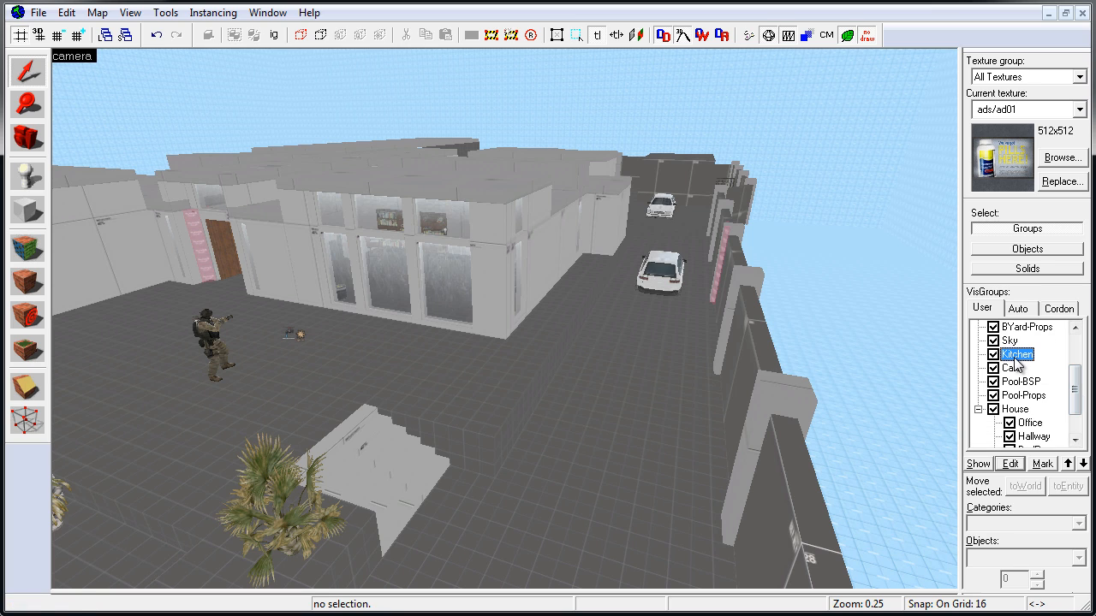
drag(1016, 364, 1046, 403)
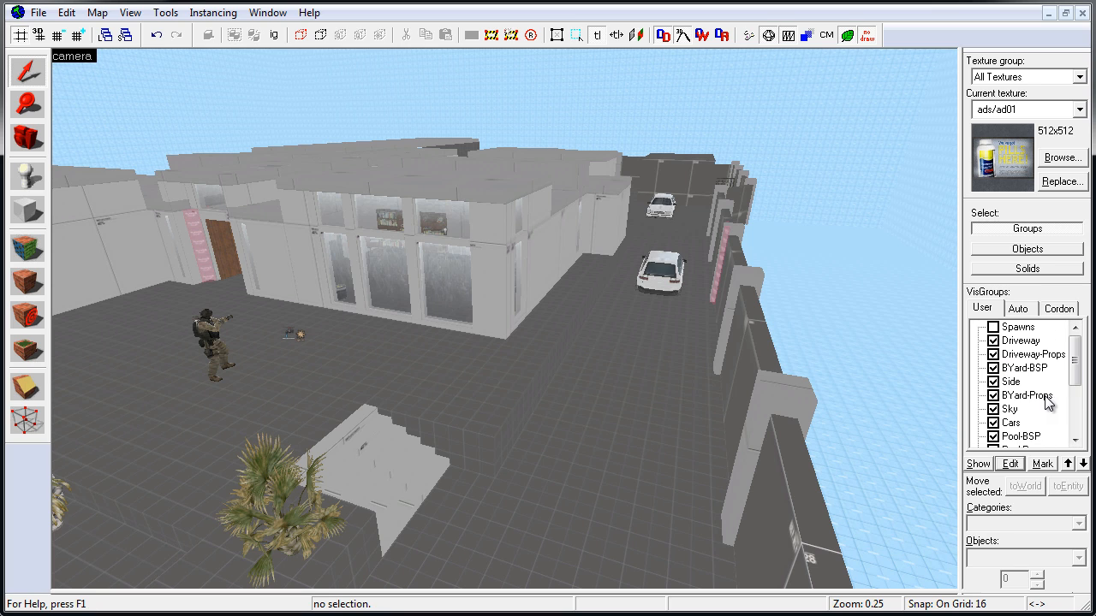
- Toggle the House visgroup and its Hallway and BedRoom subgroups off and on, and collapse and re-expand the House tree
drag(1075, 359, 1075, 405)
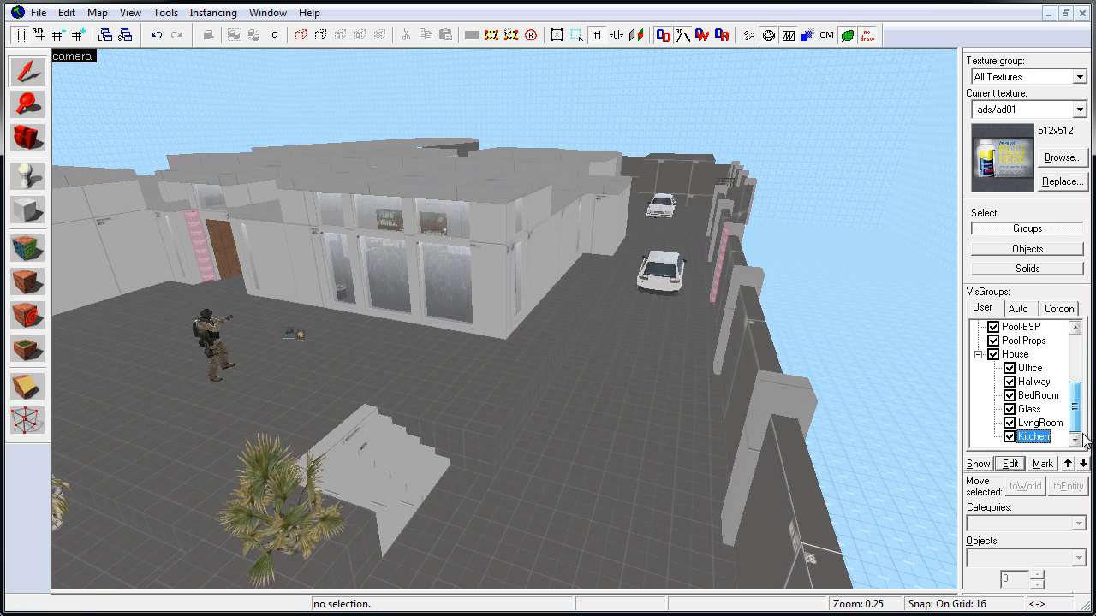
click(993, 354)
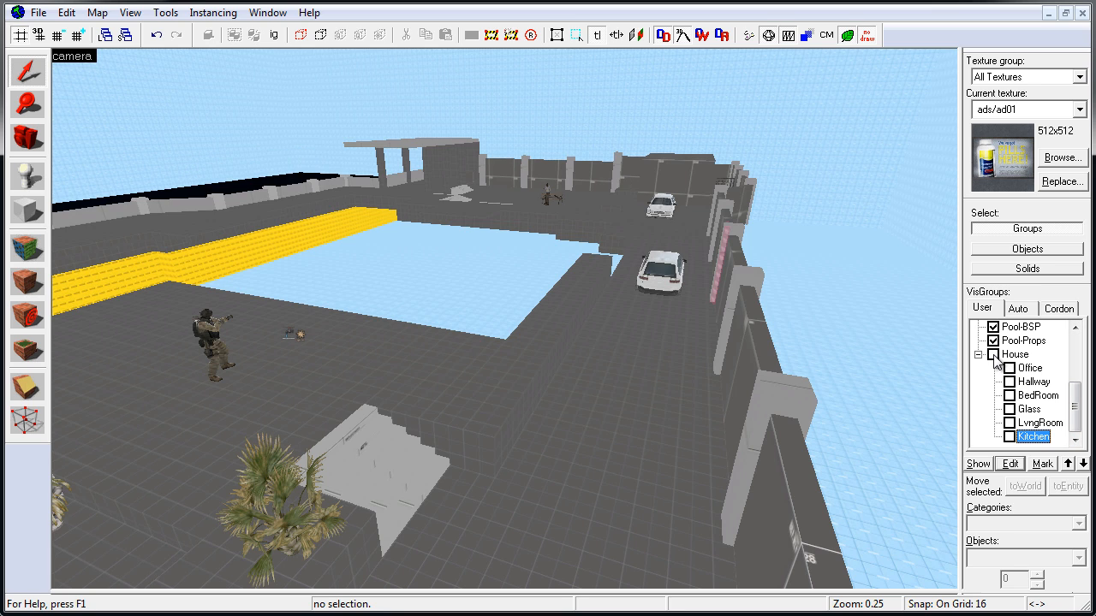
click(993, 354)
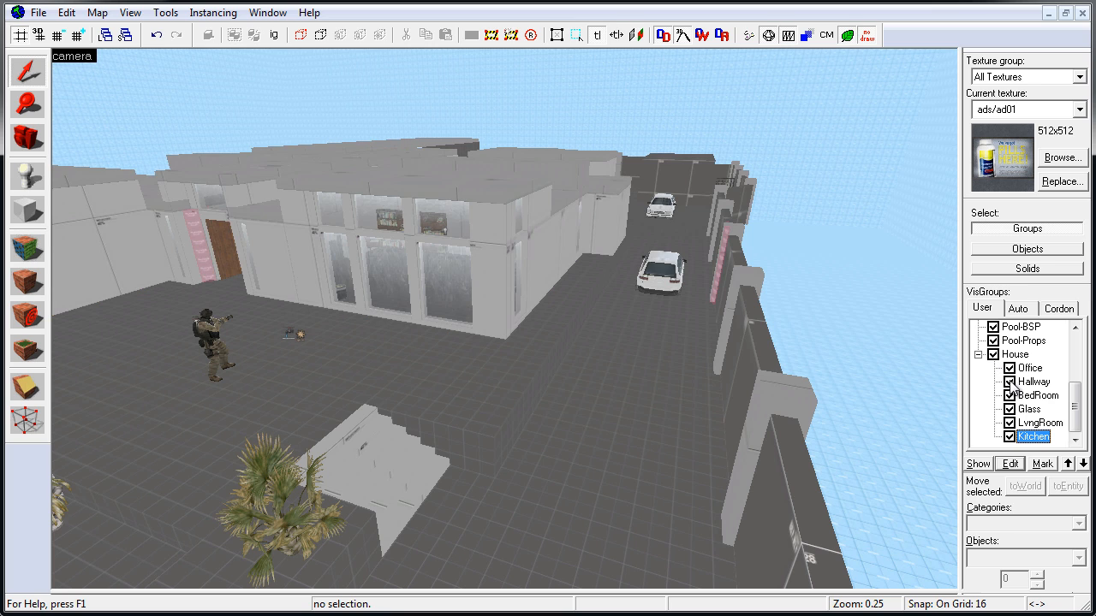
click(1009, 382)
click(1009, 382)
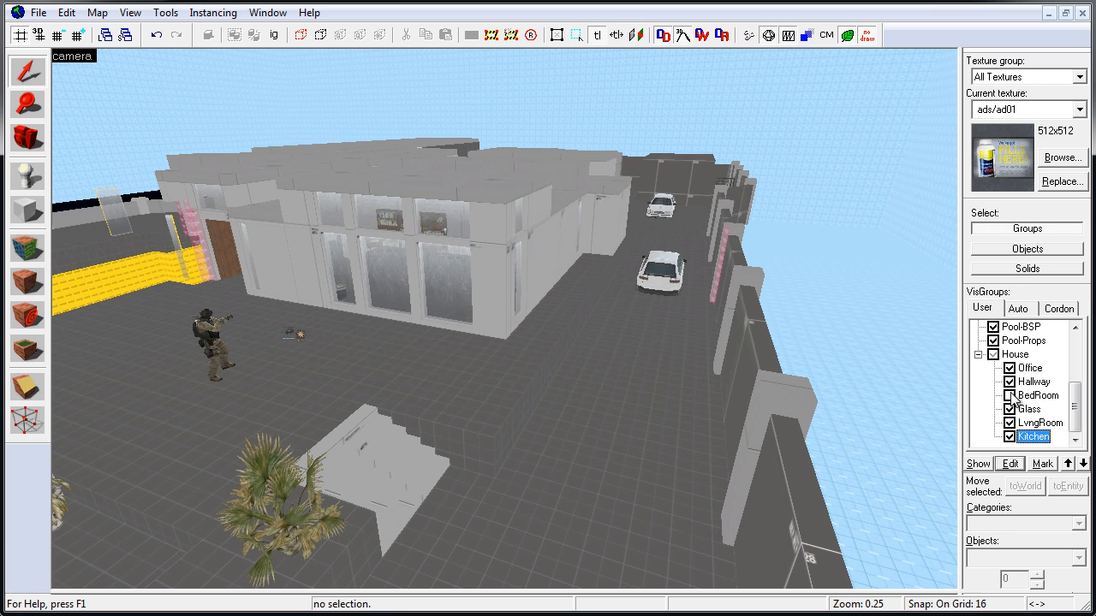
click(978, 355)
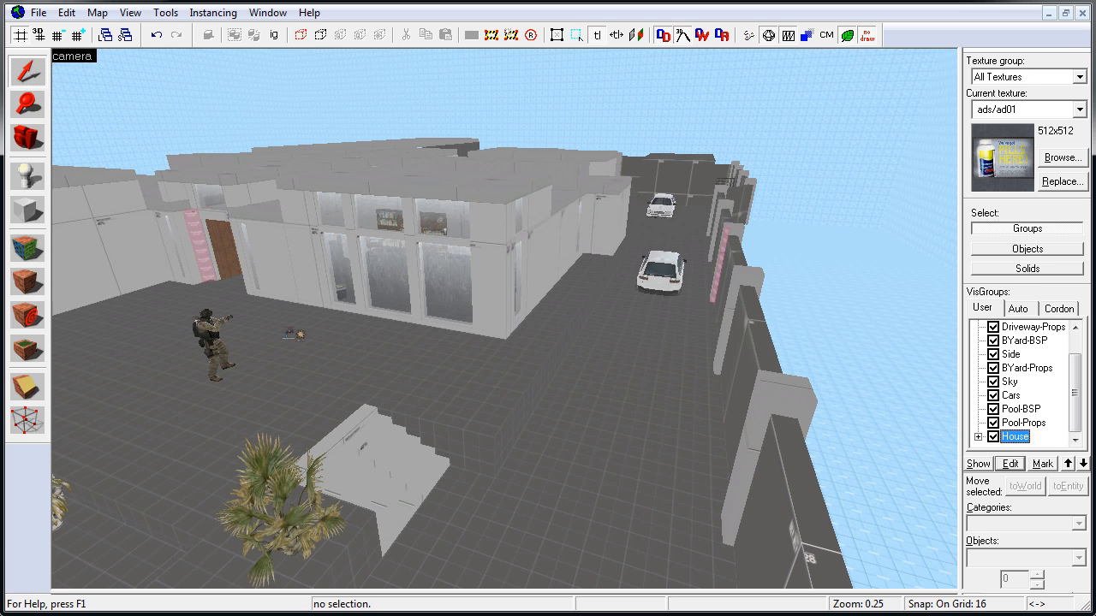
click(978, 438)
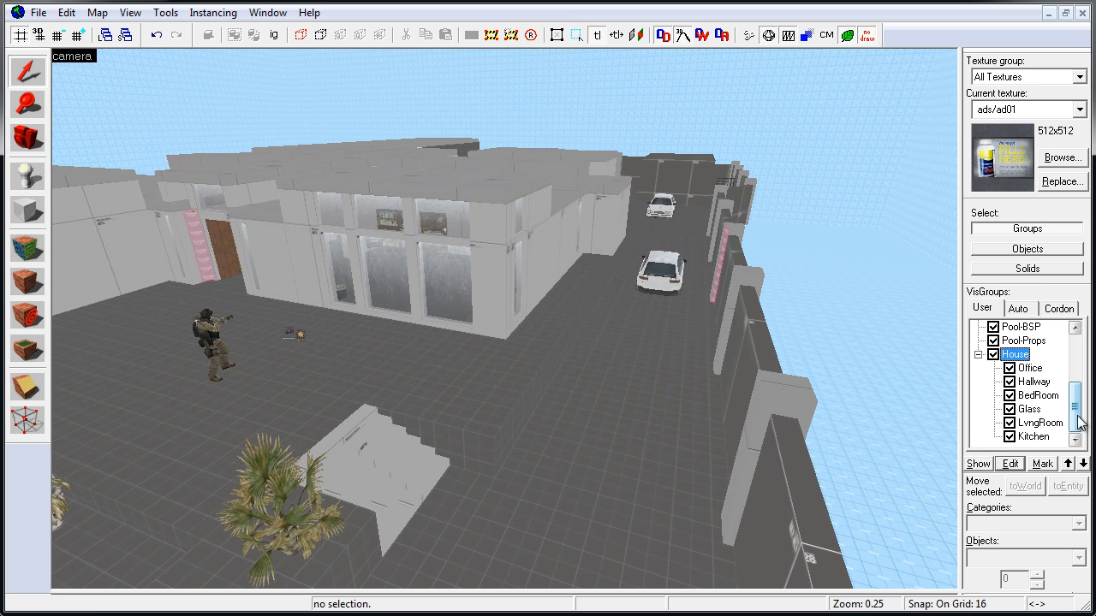
- Move the Kitchen visgroup out of House to the top level of the visgroup list
click(1034, 437)
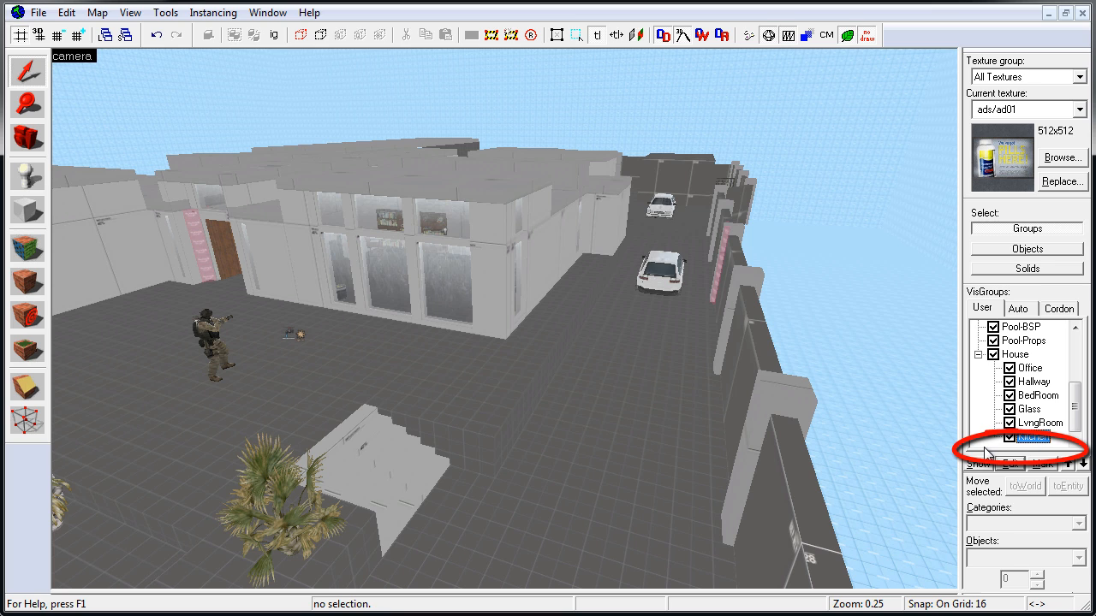
drag(982, 444, 982, 445)
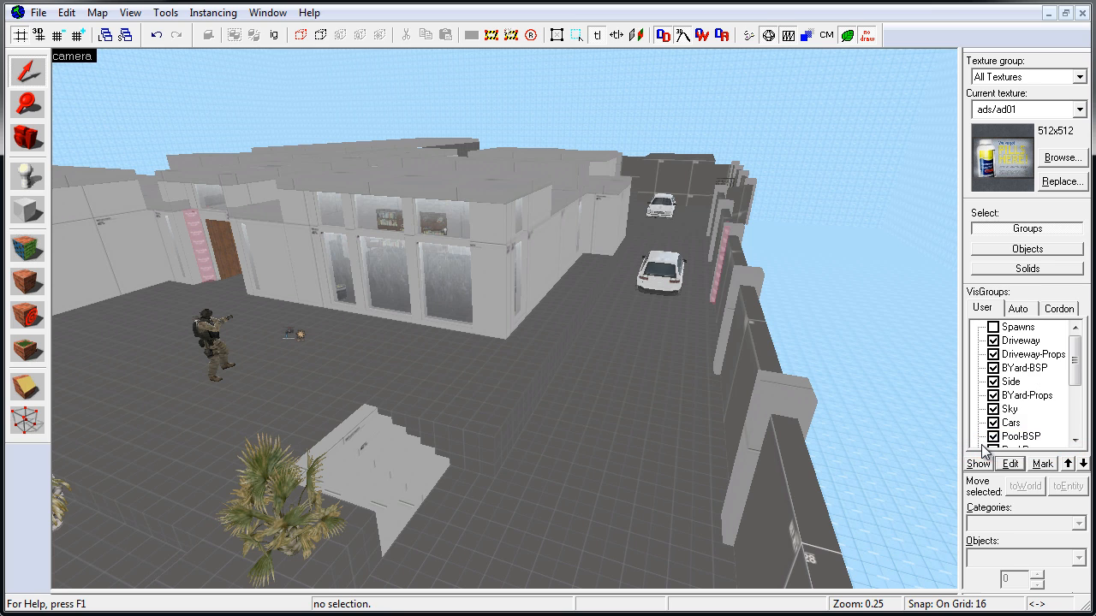
drag(1076, 349, 1070, 434)
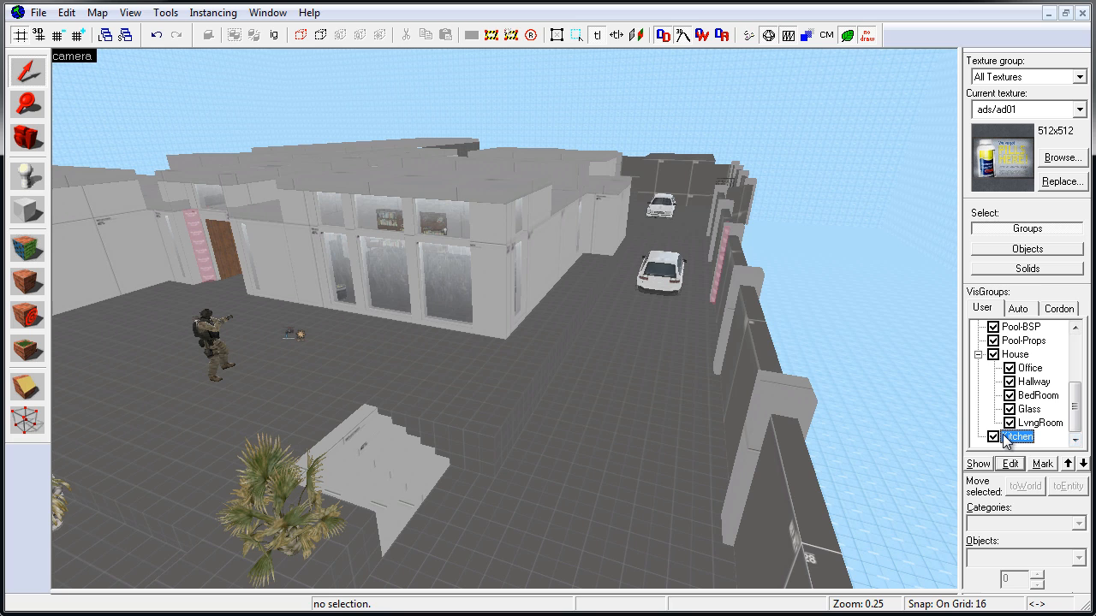
- Nest the Kitchen visgroup inside House again
click(1025, 356)
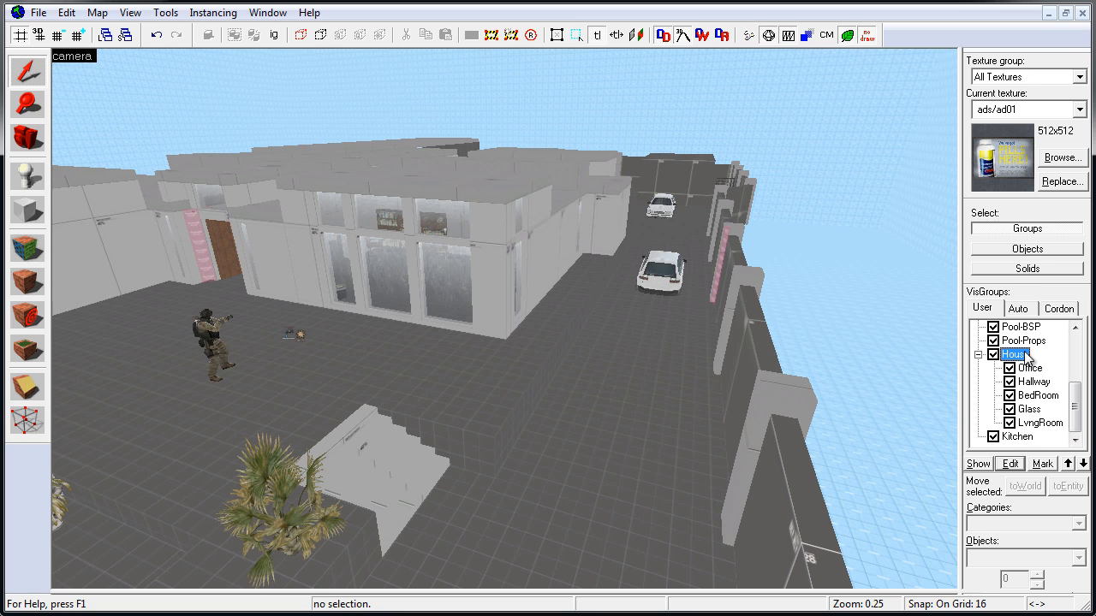
click(1017, 438)
drag(1017, 437, 1080, 437)
- Move the Office visgroup from House into Pool-Props, and take it out of Pool-Props to the top level
click(1030, 368)
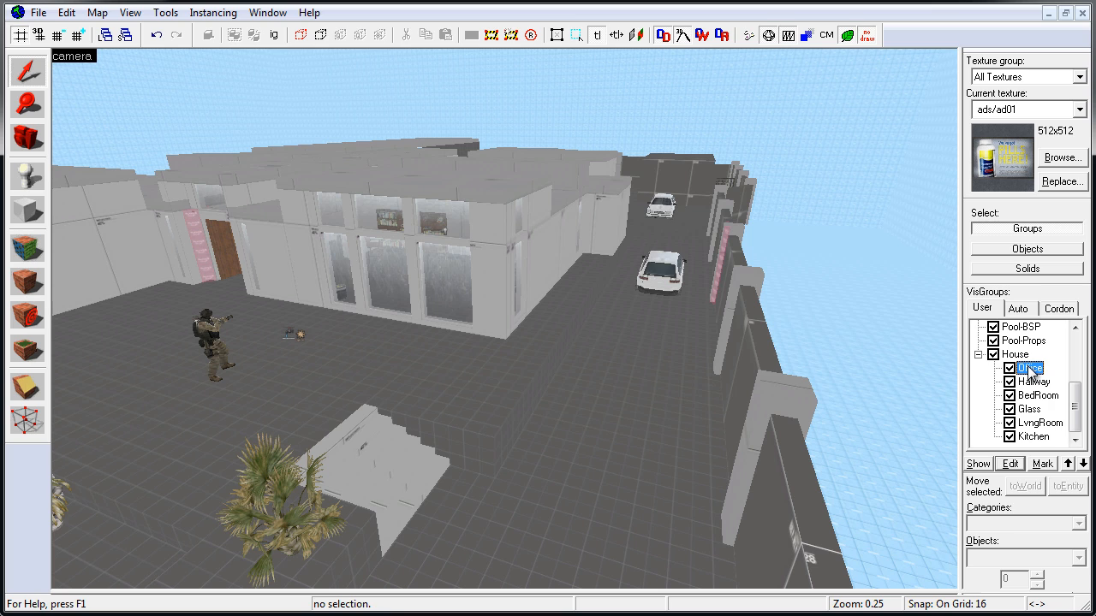
drag(1028, 367, 1000, 361)
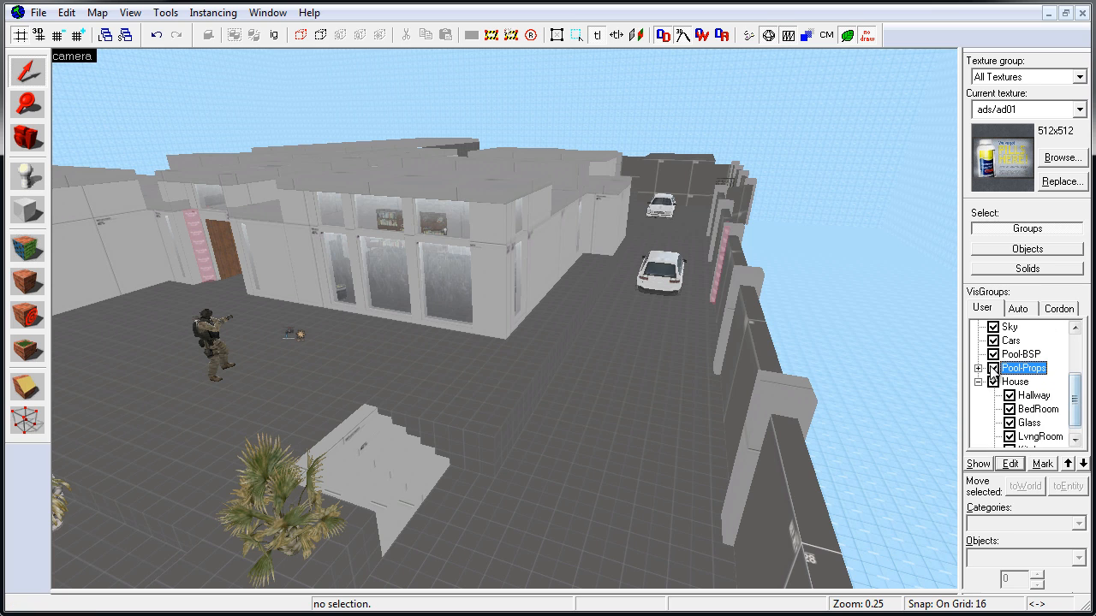
click(977, 368)
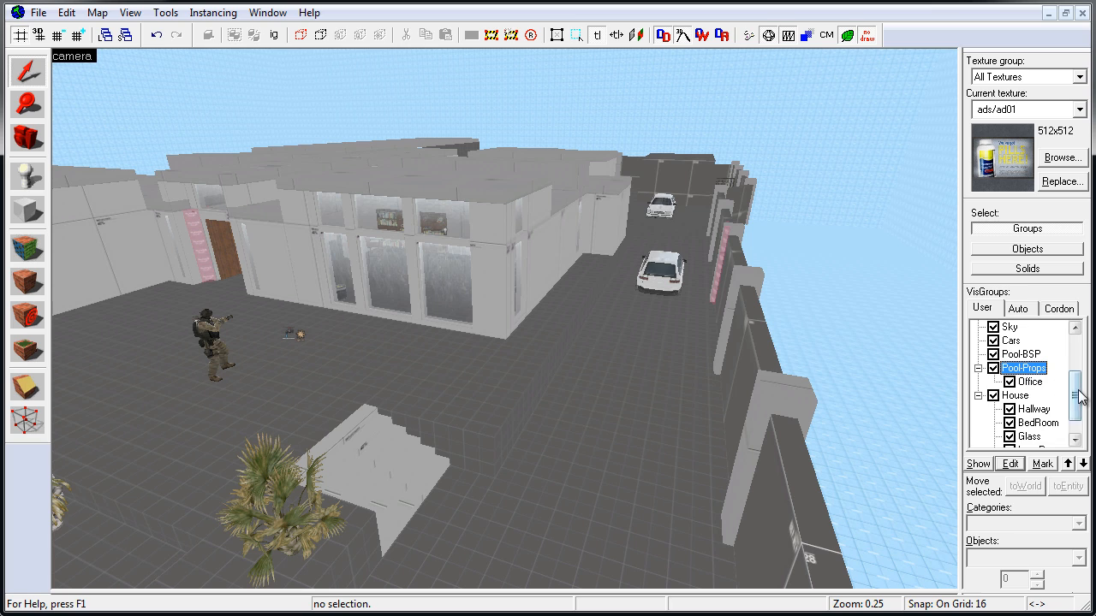
scroll(1076, 394, down, 1)
click(1020, 356)
drag(1039, 355, 978, 446)
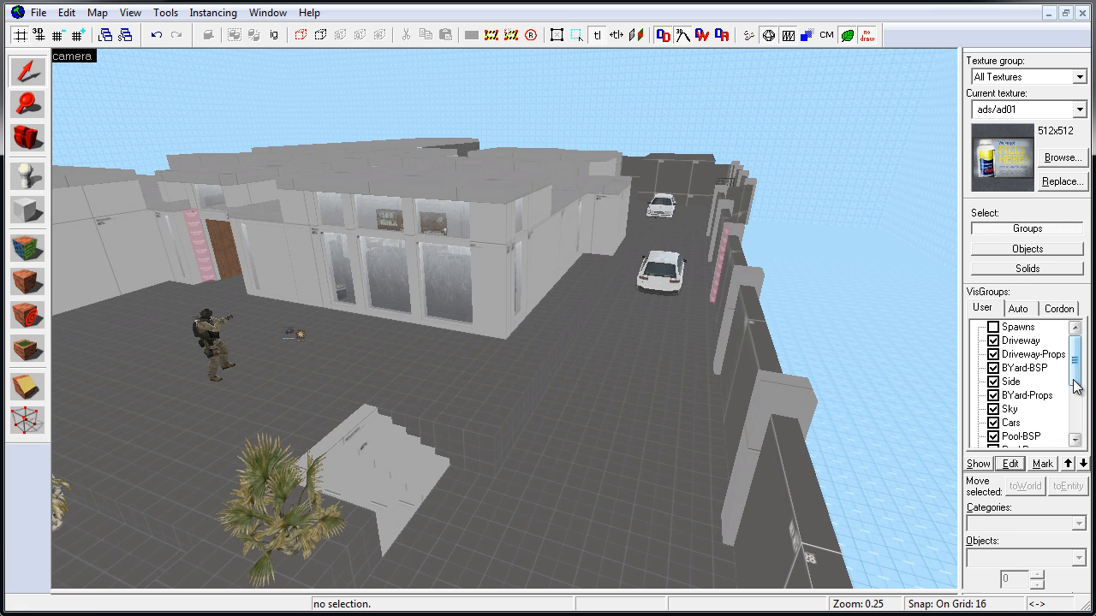
- Nest the Pool-BSP visgroup under Pool-Props and move the Office visgroup back into House
drag(1075, 379, 1014, 354)
drag(1075, 379, 1075, 420)
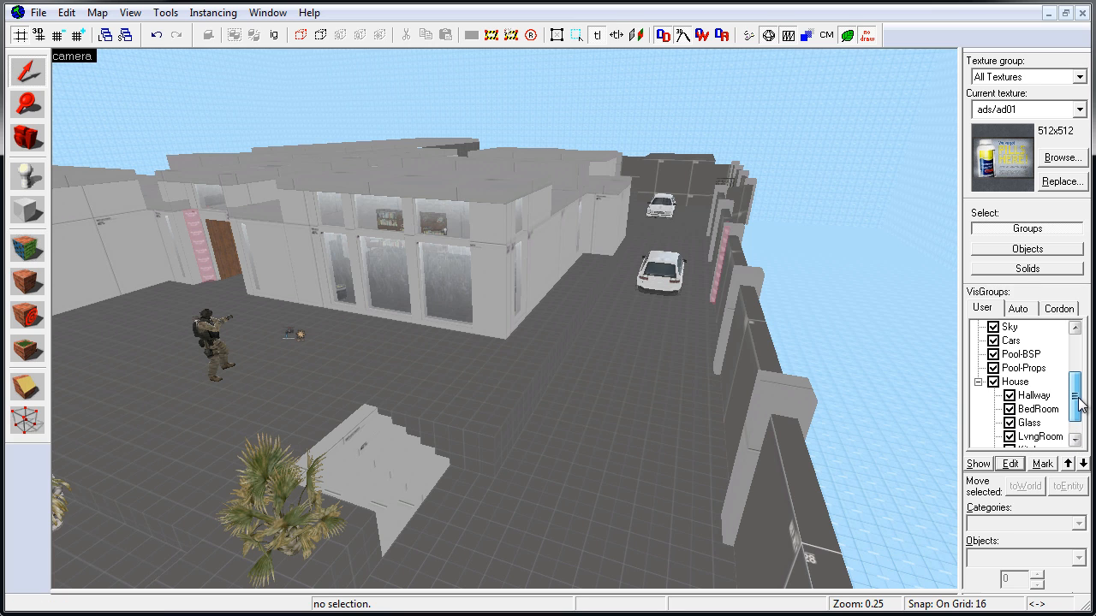
click(1017, 356)
click(1019, 368)
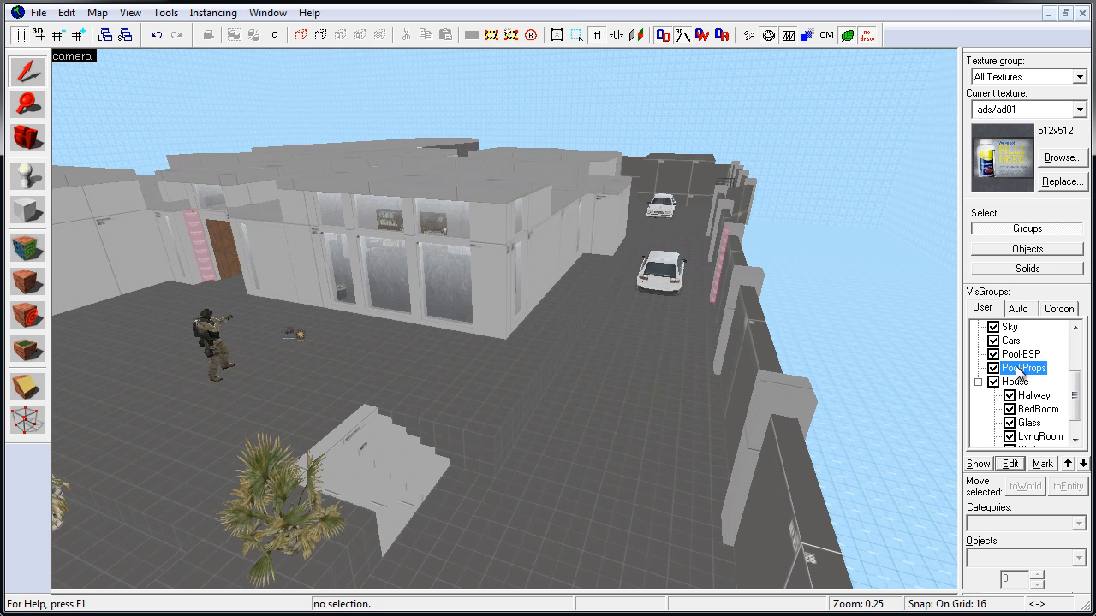
drag(1015, 367, 1079, 413)
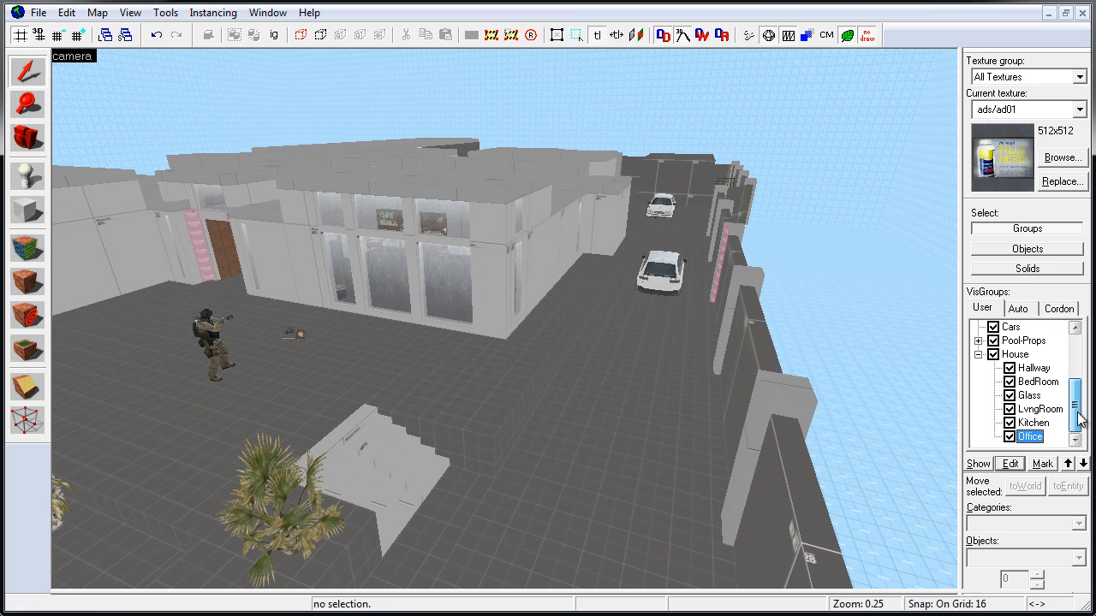
- Expand Pool-Props and move its Pool-BSP subgroup out to the top level of the visgroup list
click(978, 340)
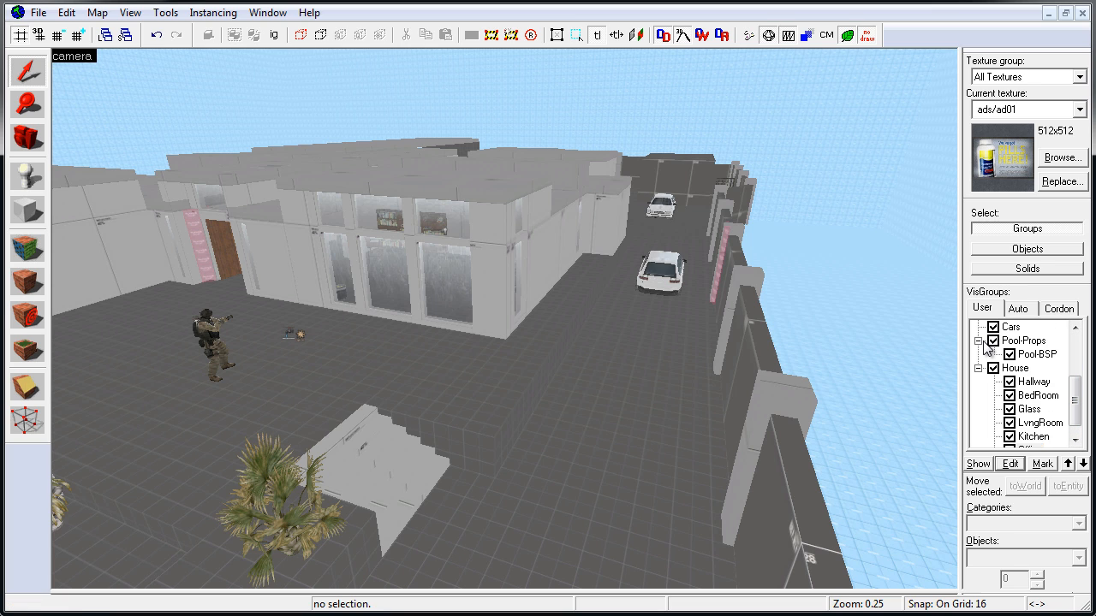
drag(1040, 356, 986, 454)
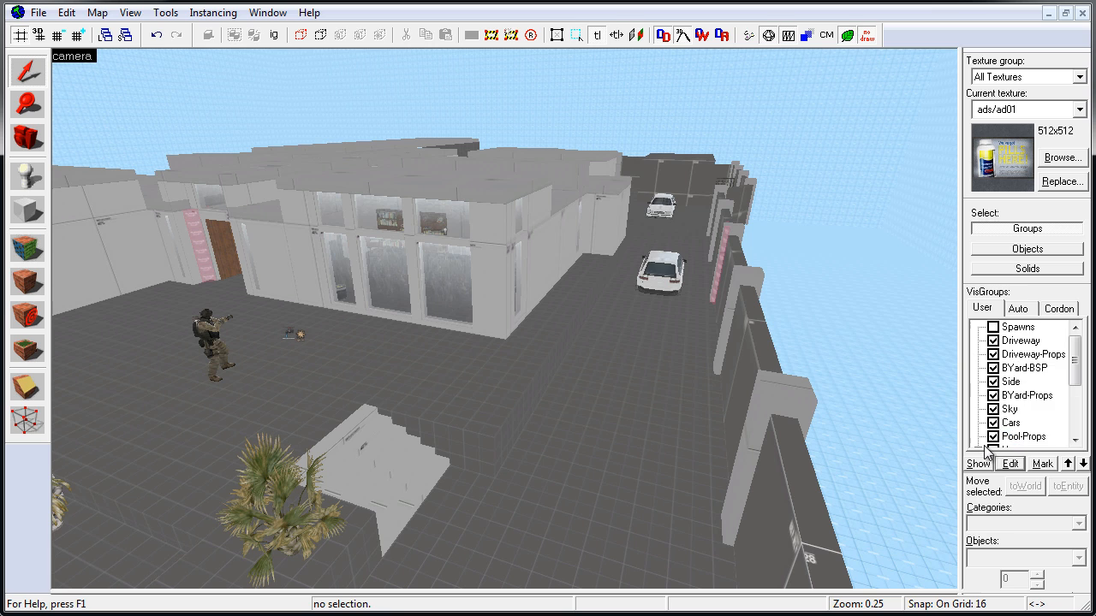
- Combine the Driveway-Props visgroup into the Driveway visgroup and confirm the merge
mouse_move(1080, 383)
mouse_down()
mouse_move(1078, 430)
mouse_move(1080, 365)
mouse_up()
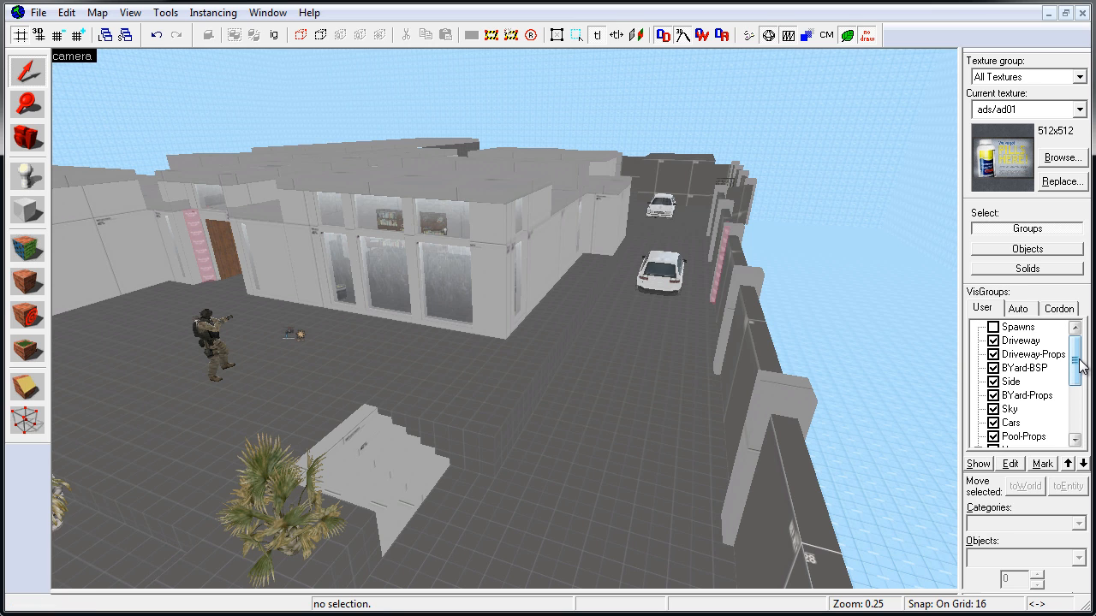
click(1025, 357)
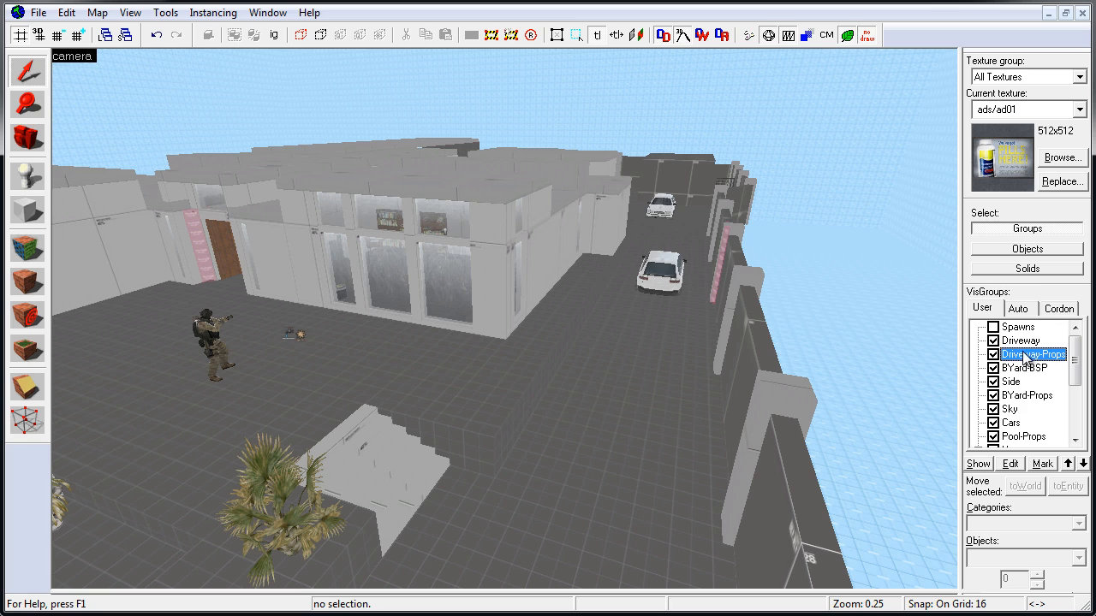
click(1027, 342)
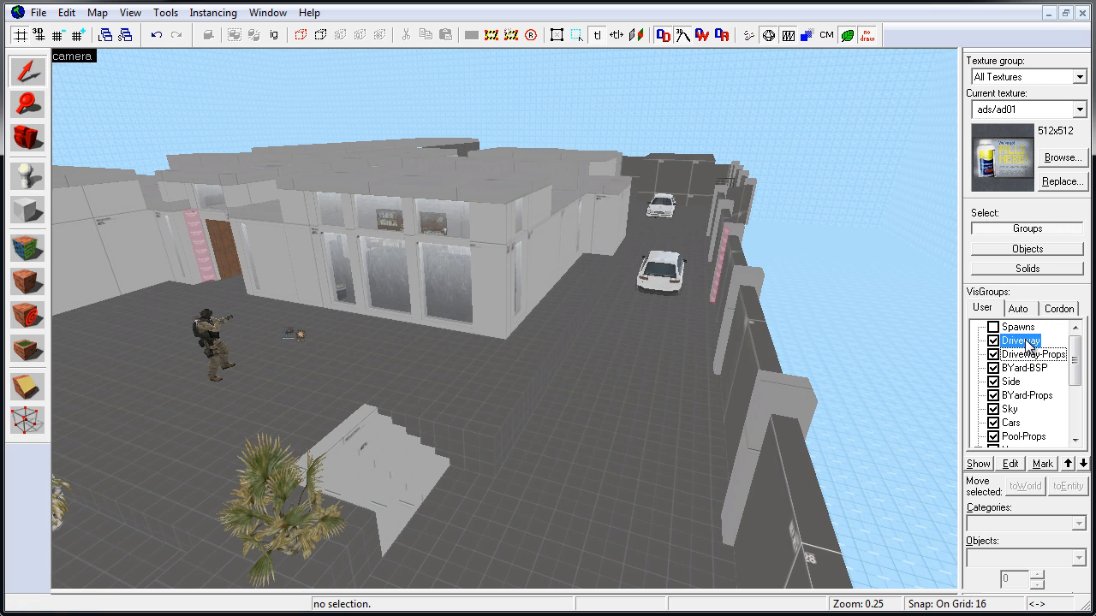
drag(1028, 345, 1030, 348)
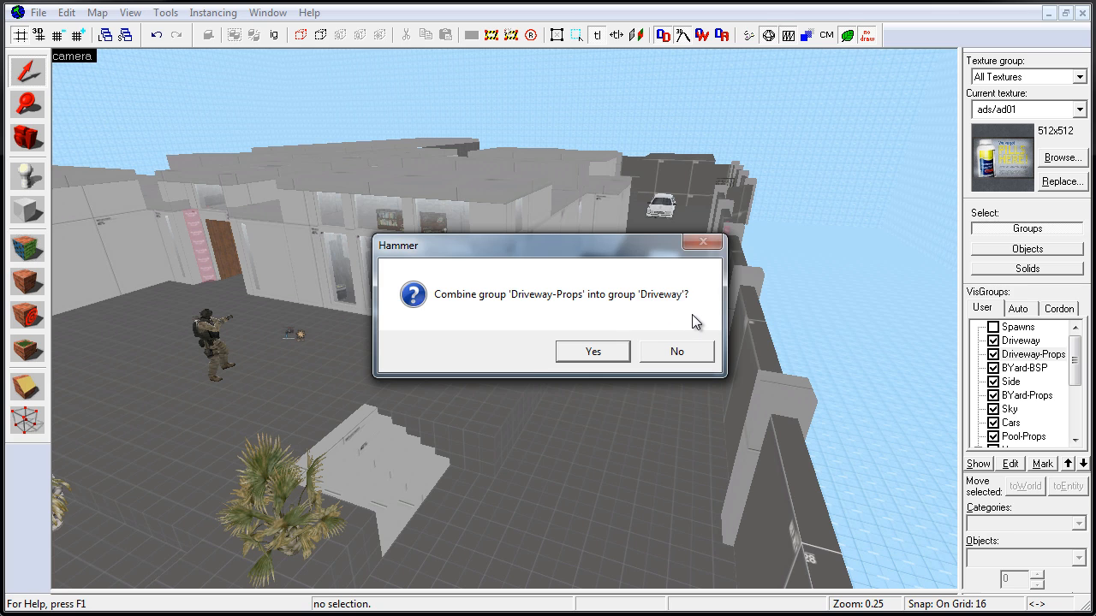
click(587, 350)
click(1027, 341)
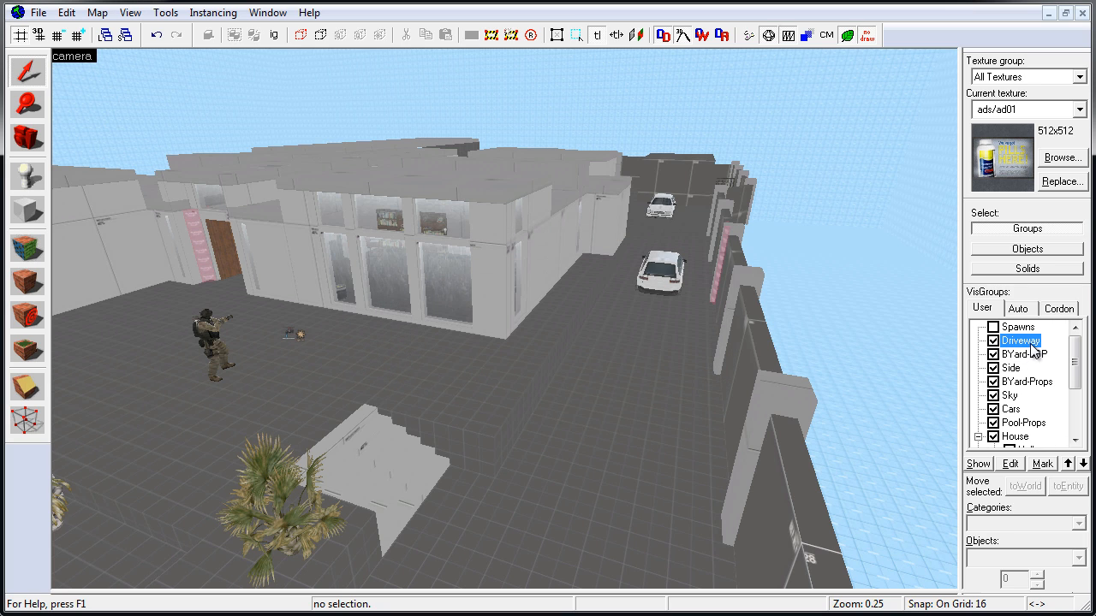
- Combine the BYard-Props visgroup into the BYard-BSP visgroup and confirm the merge
click(1038, 358)
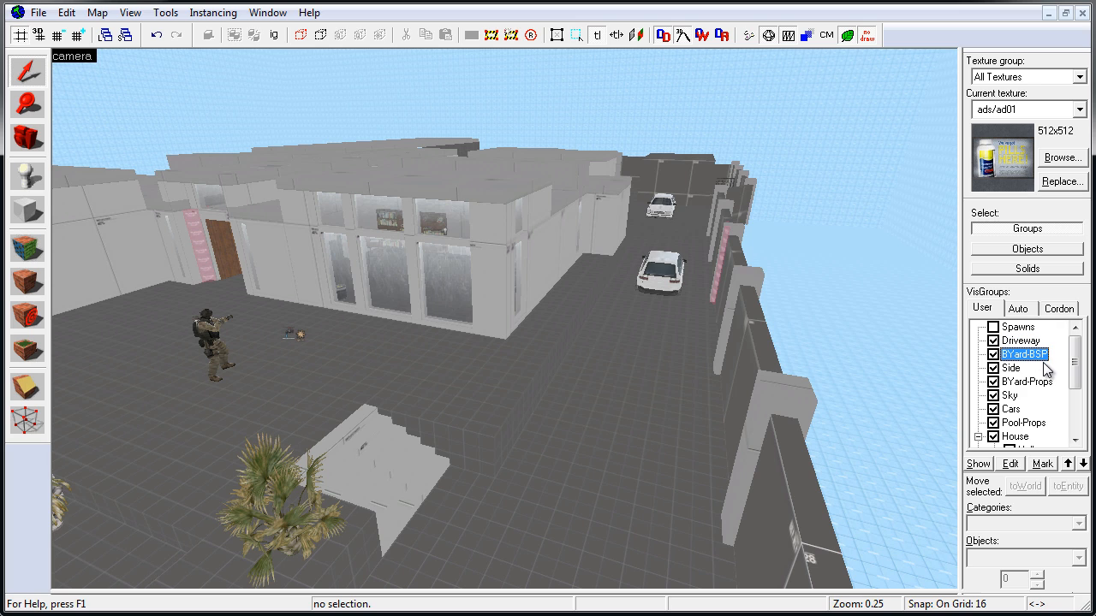
click(1046, 385)
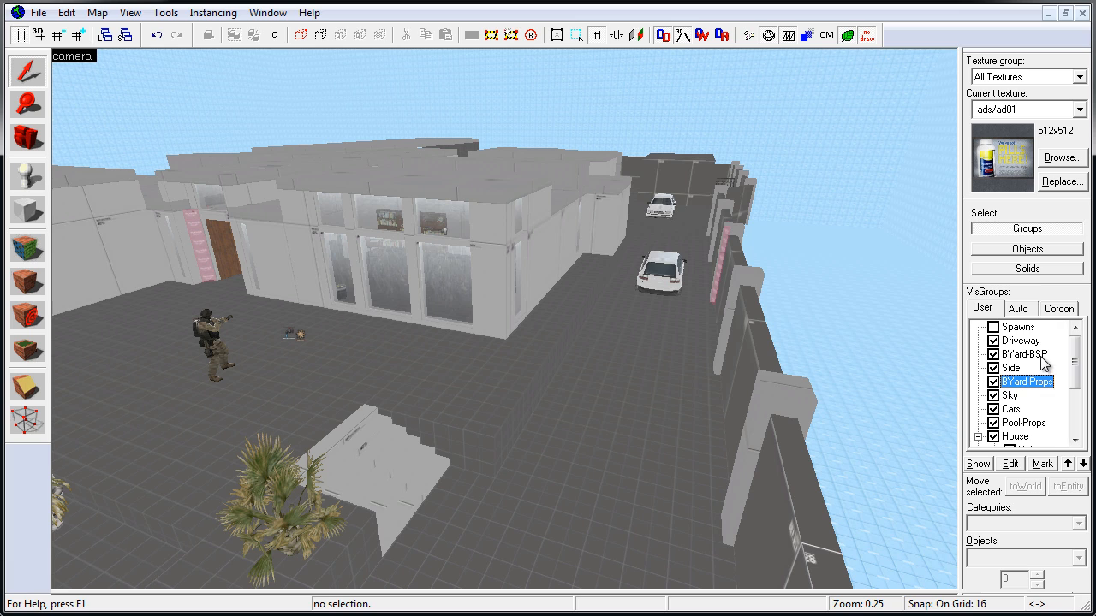
click(1040, 356)
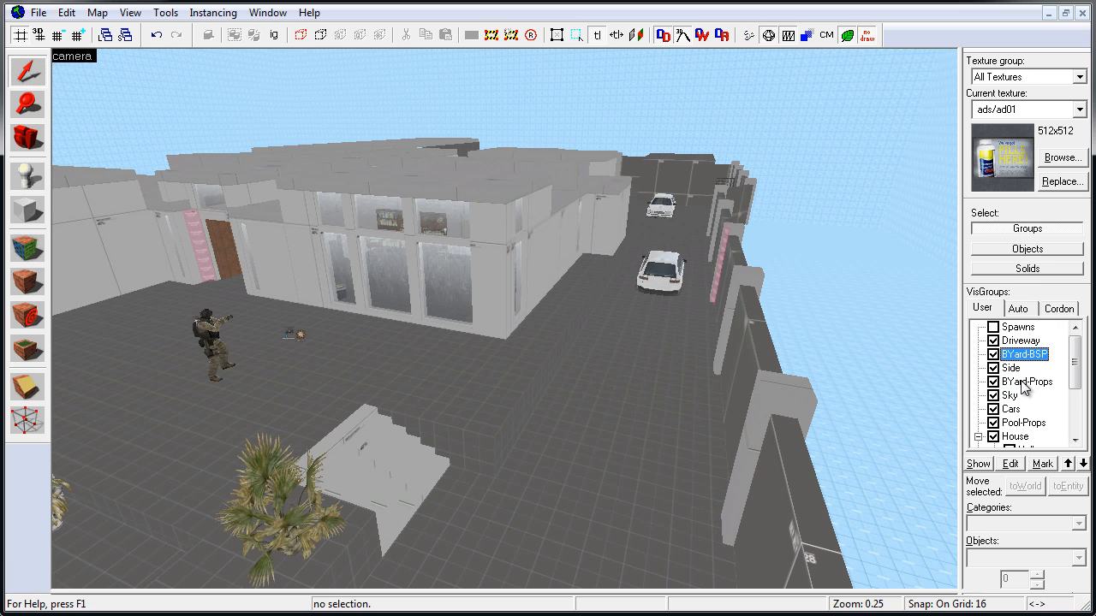
click(1023, 384)
click(1026, 358)
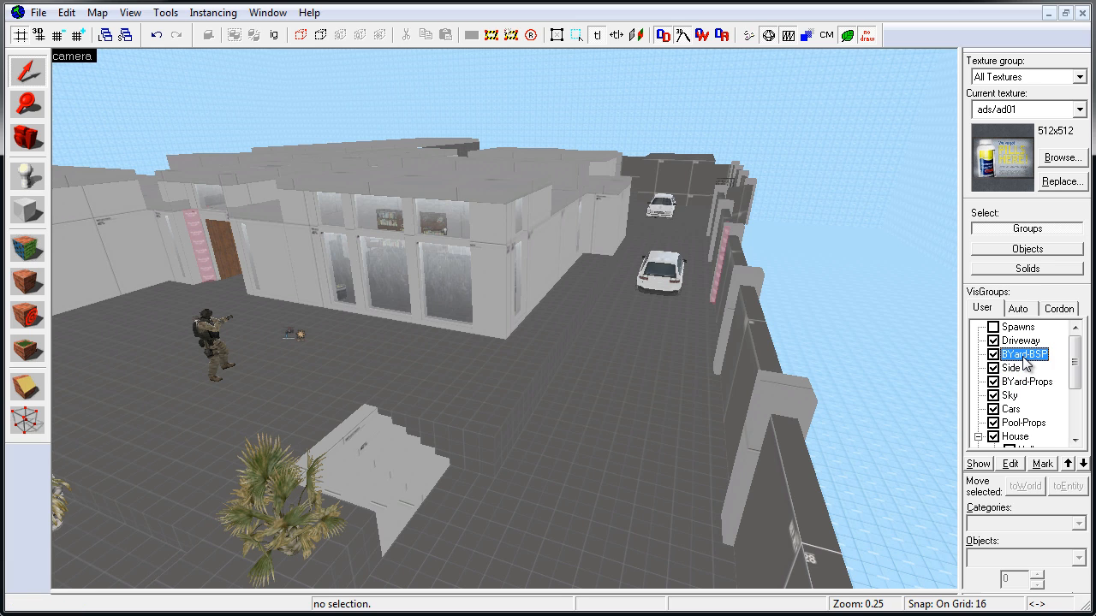
drag(1025, 362, 1026, 359)
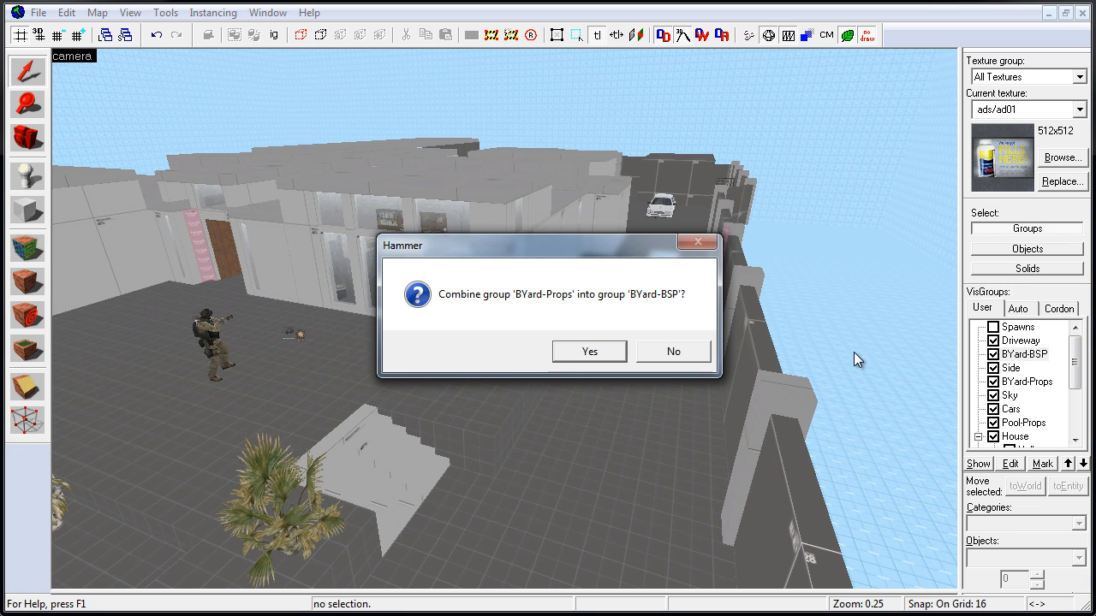
click(587, 350)
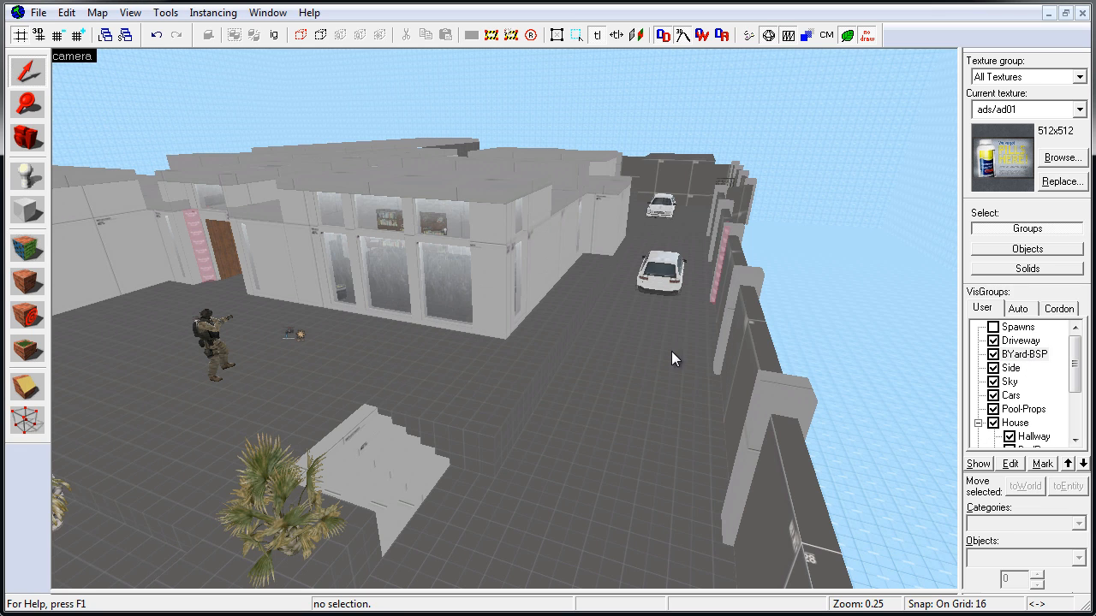
- Rename the BYard-BSP visgroup as BYard and close the visgroup editor
click(1038, 363)
click(1019, 469)
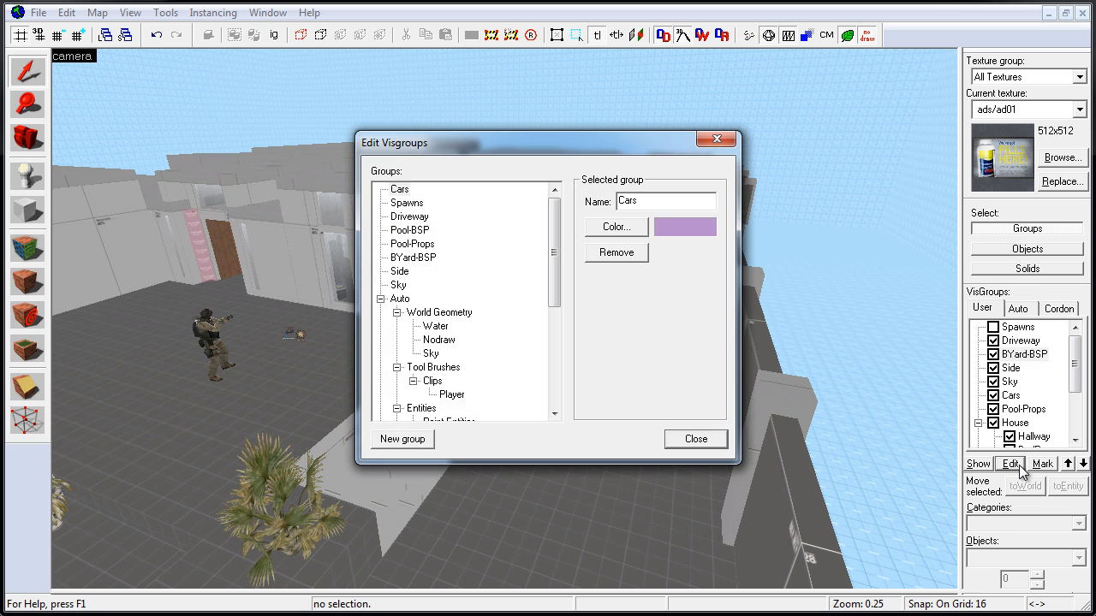
click(414, 258)
click(698, 200)
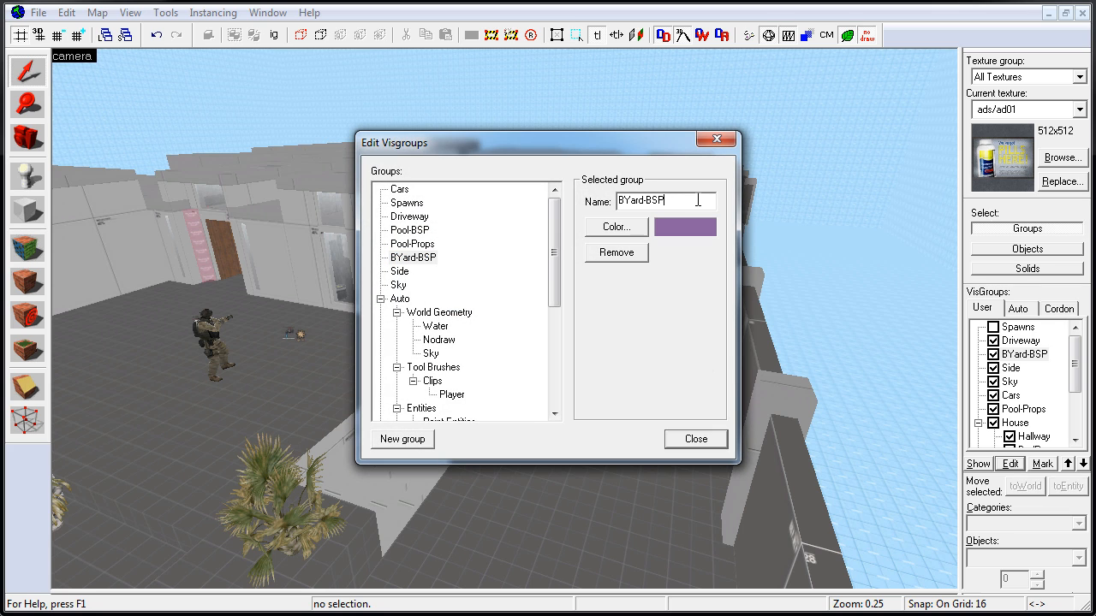
click(696, 438)
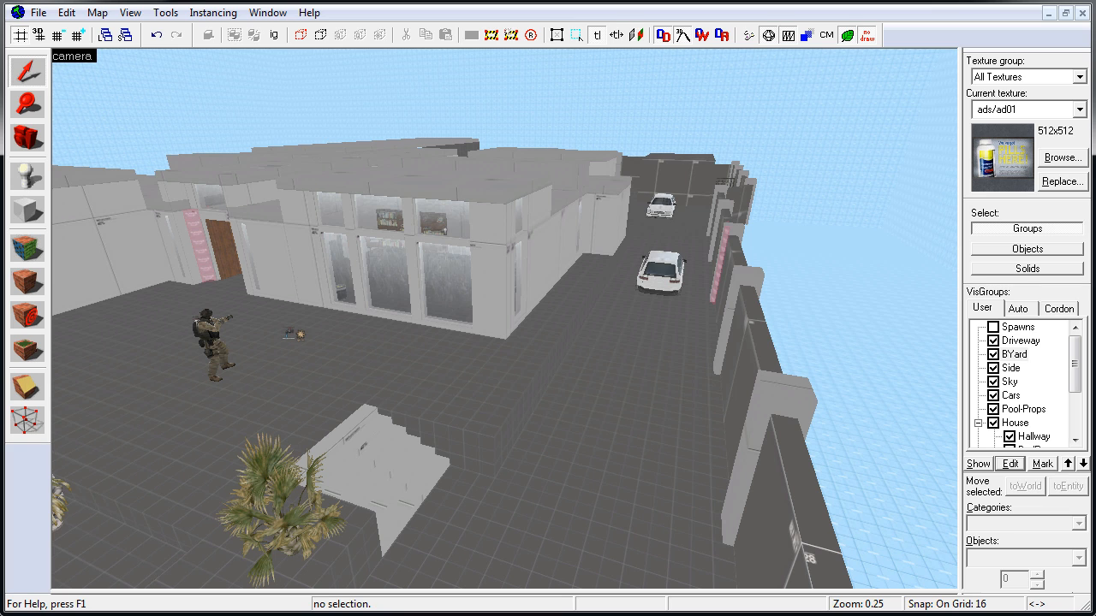
- Open the visgroup editor, select the Driveway group and close the editor
click(1011, 465)
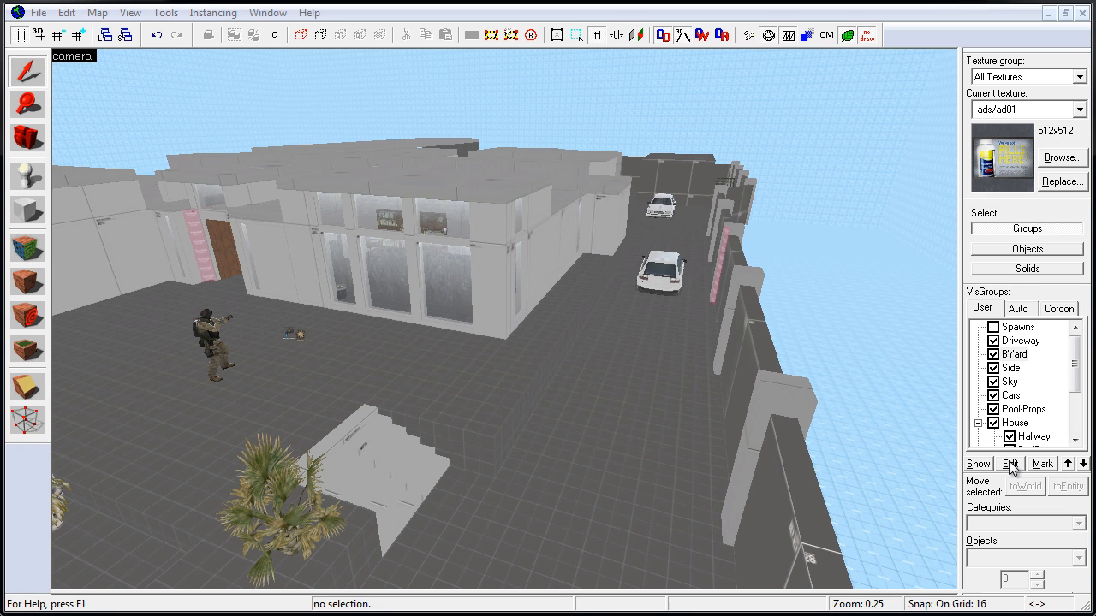
click(409, 217)
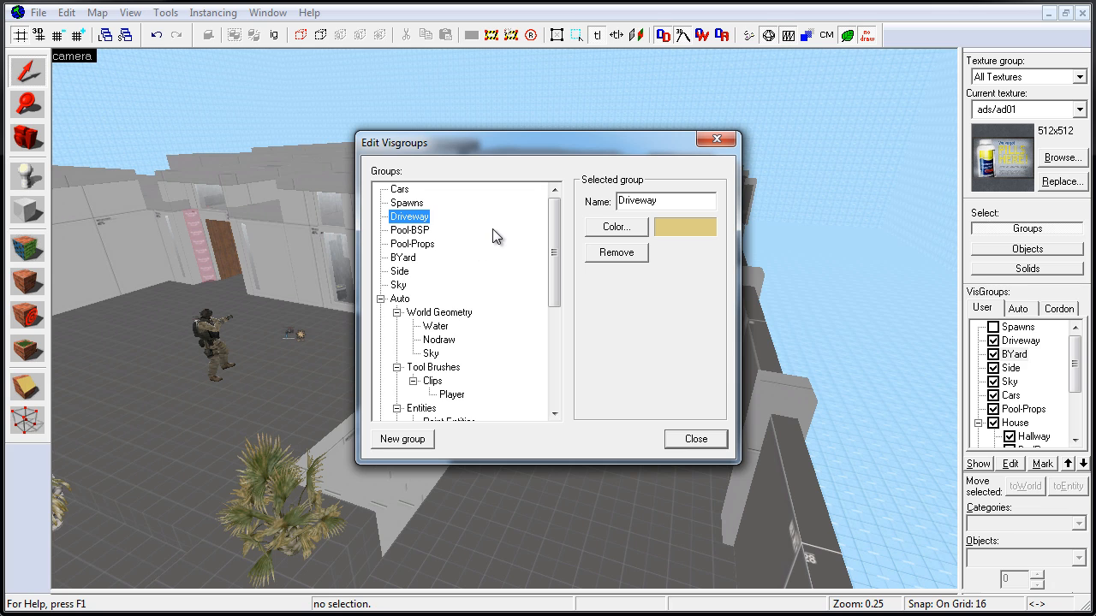
click(716, 138)
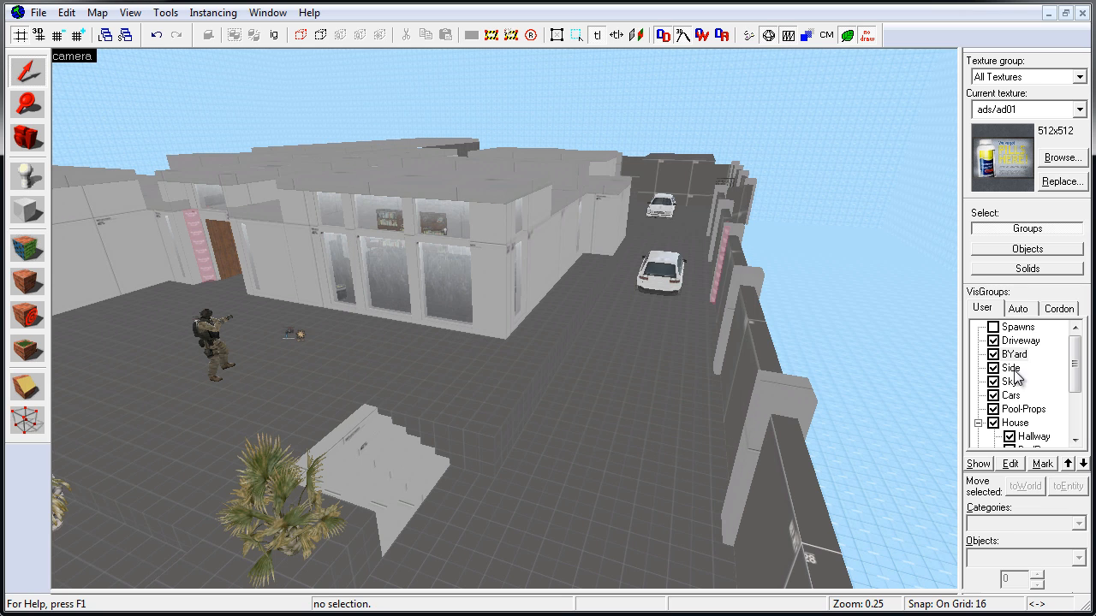
- Delete the Cars visgroup from the user visgroup list and confirm the deletion
click(1010, 396)
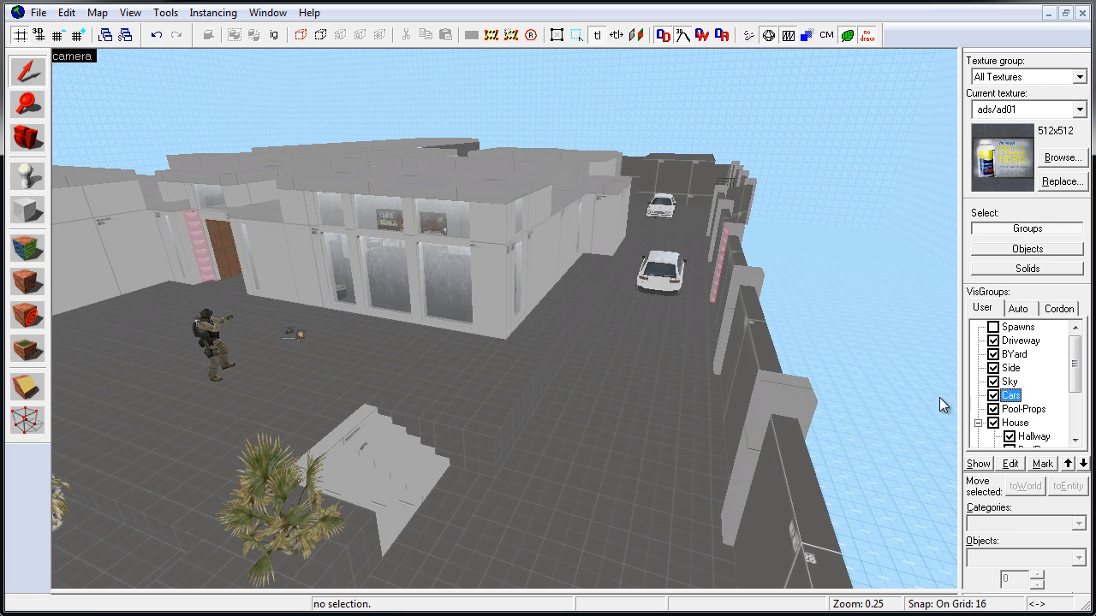
key(Delete)
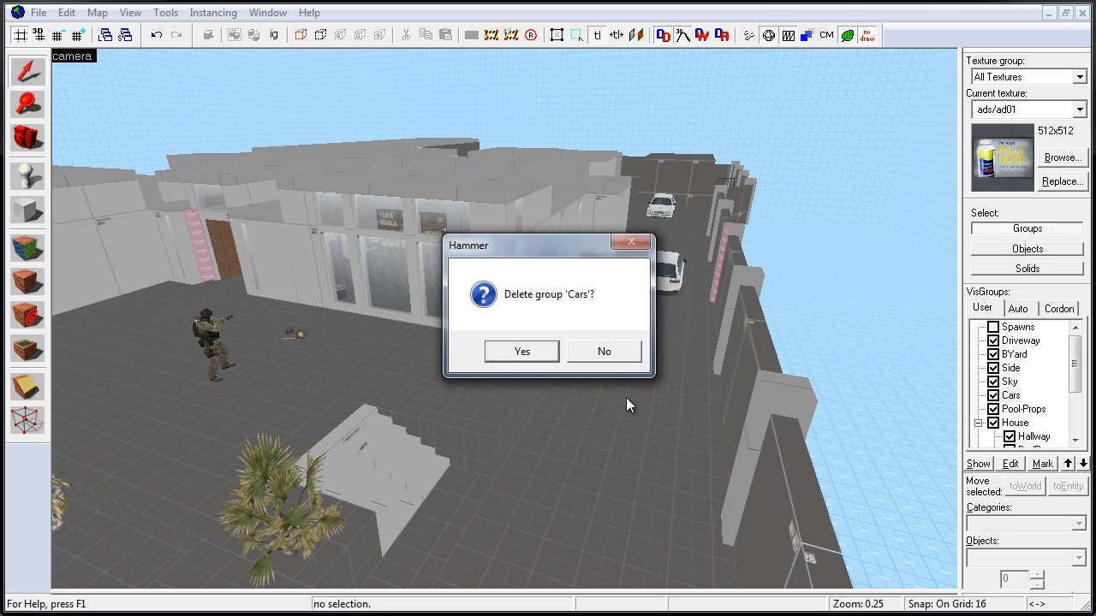
click(522, 351)
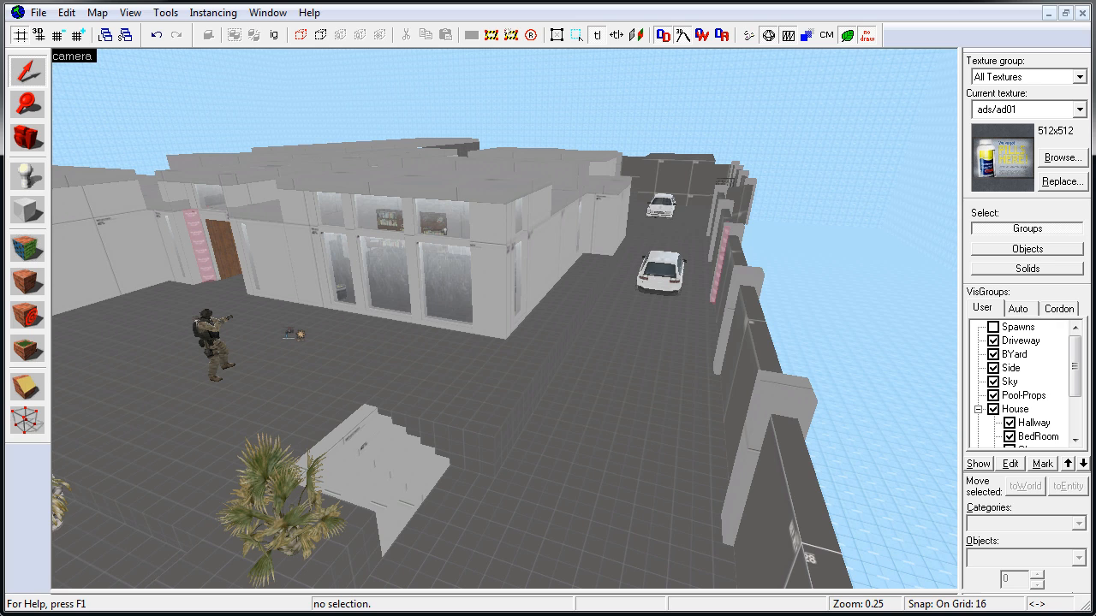
- Collapse the House visgroup and shift the Side visgroup one place down and back up in the list
click(977, 410)
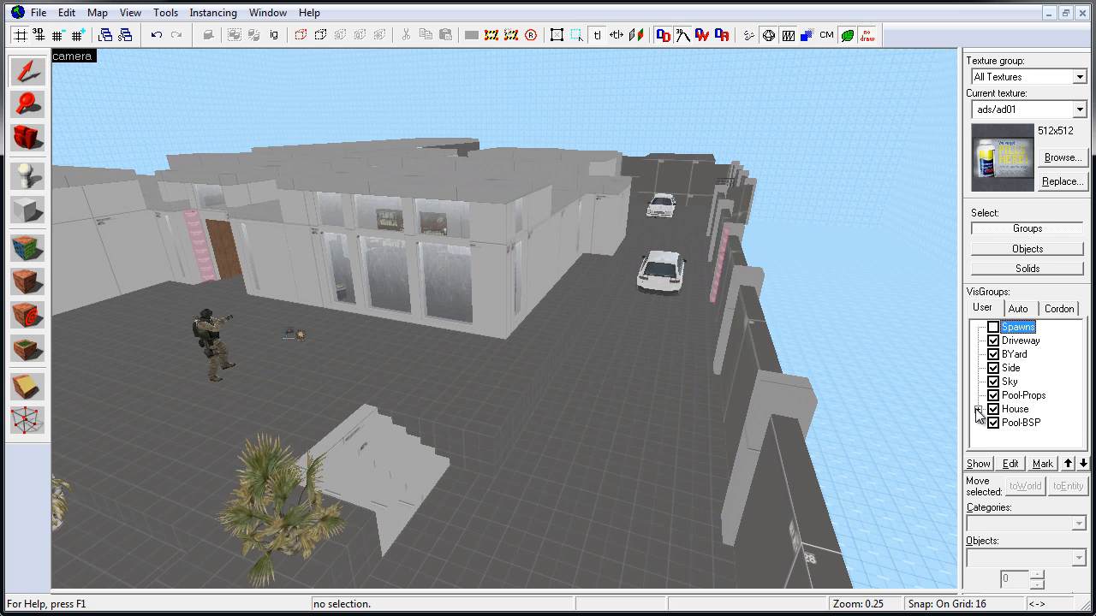
click(1017, 397)
click(1011, 368)
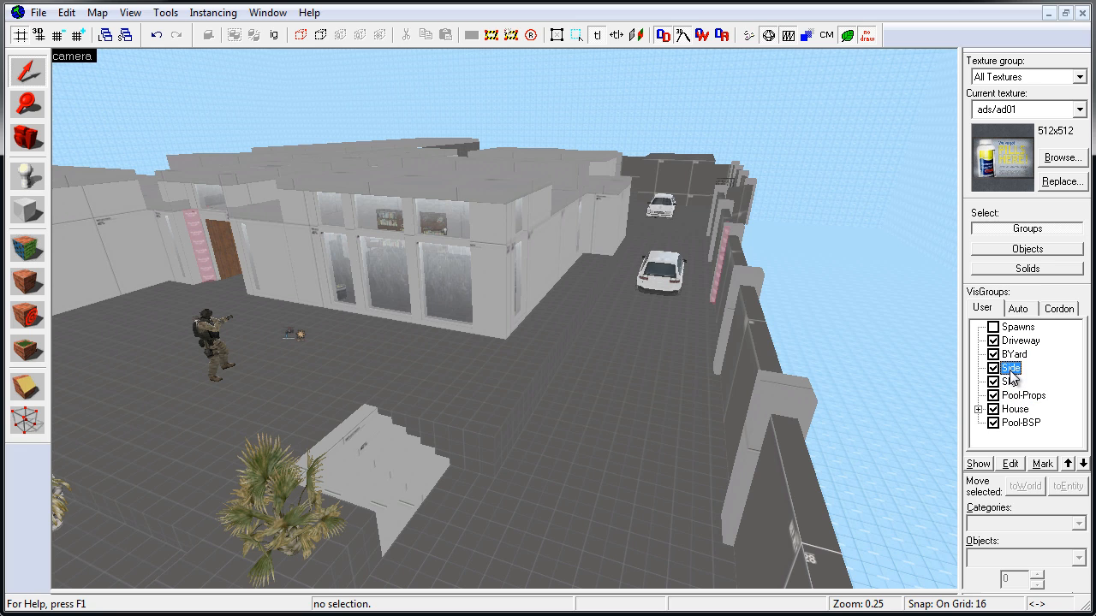
click(1081, 463)
click(1067, 464)
- Move the Pool-Props visgroup up three places in the list so it sits directly above BYard
click(1020, 396)
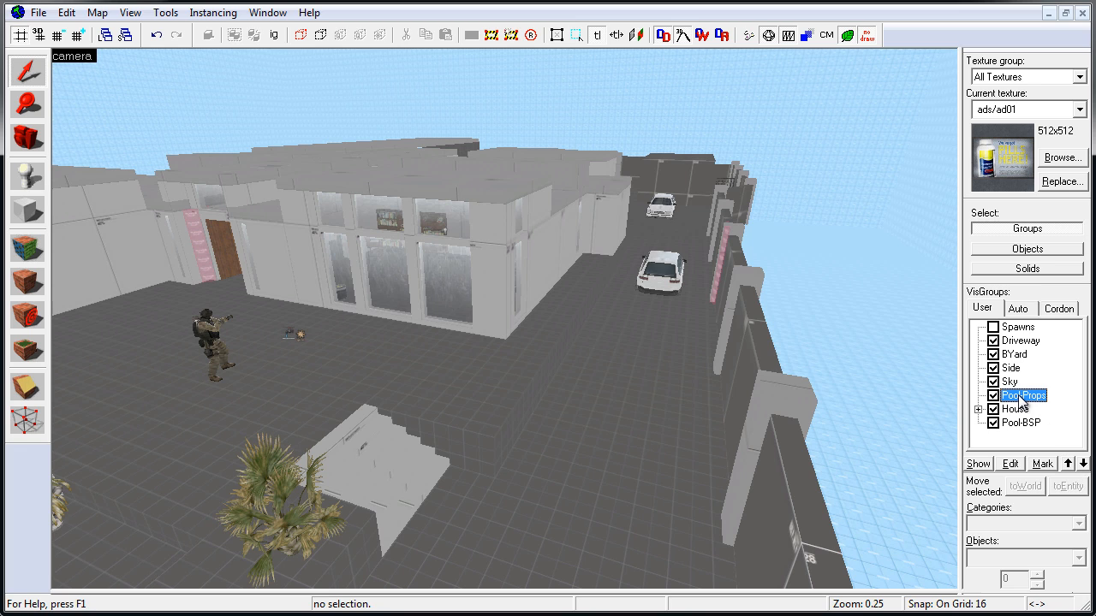
click(1068, 464)
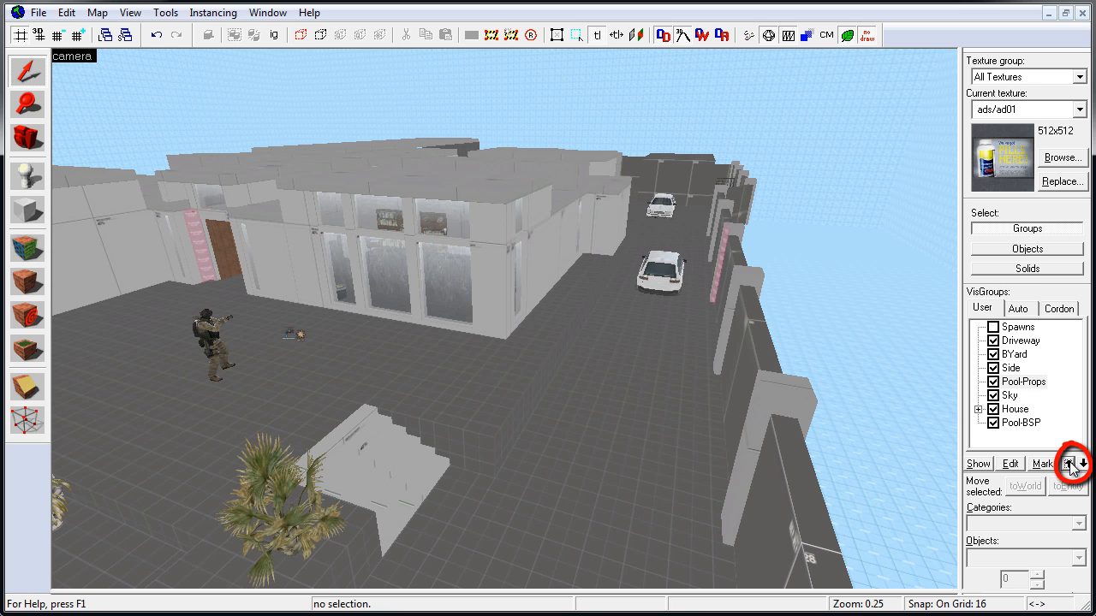
click(1067, 464)
click(1067, 463)
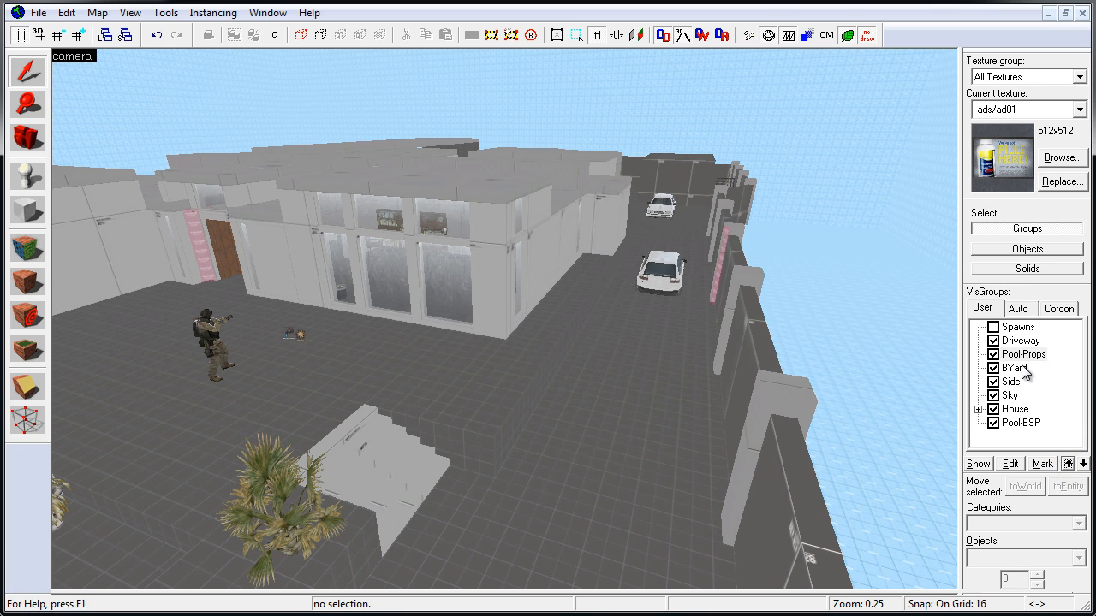
- Move the Pool-Props visgroup back down three places so it sits between Sky and House
click(1083, 464)
click(1083, 464)
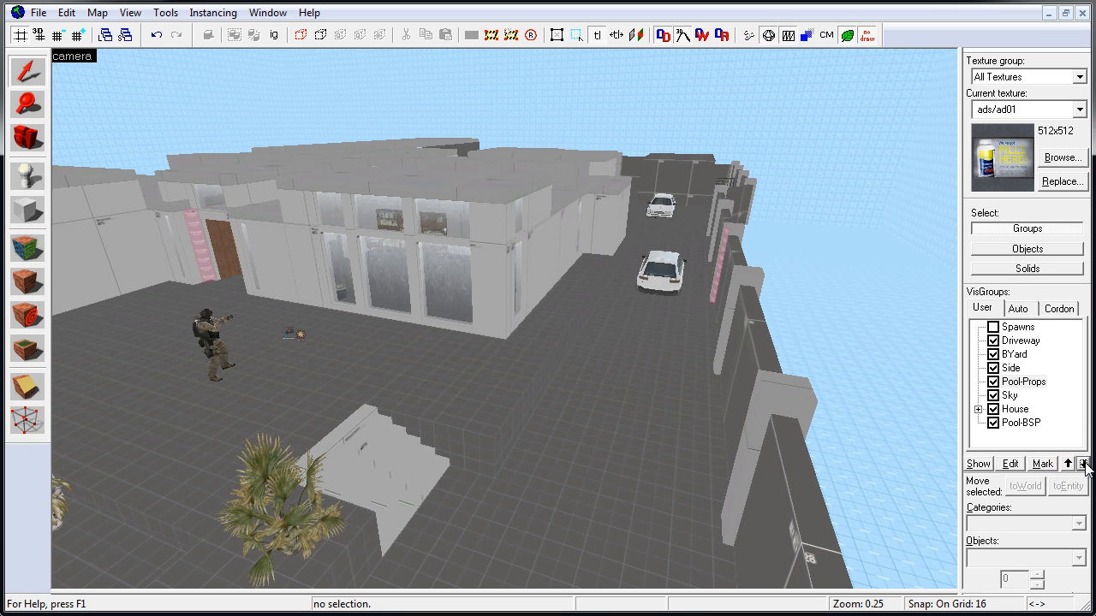
click(1082, 464)
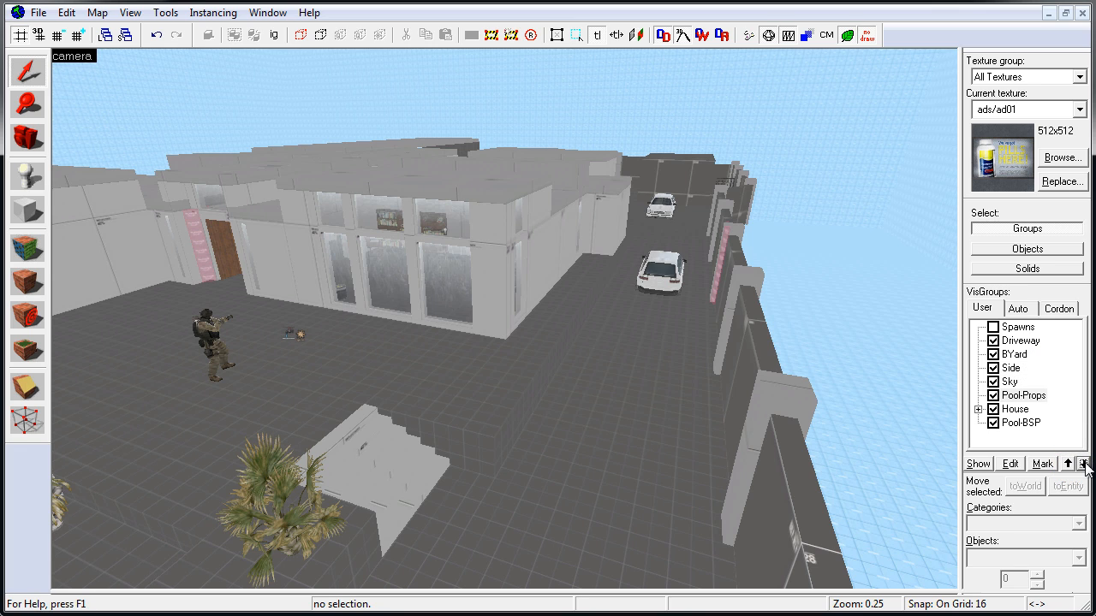
- Mark all objects in the Driveway visgroup, mark them again after selecting a single brush, and clear the selection
click(1020, 341)
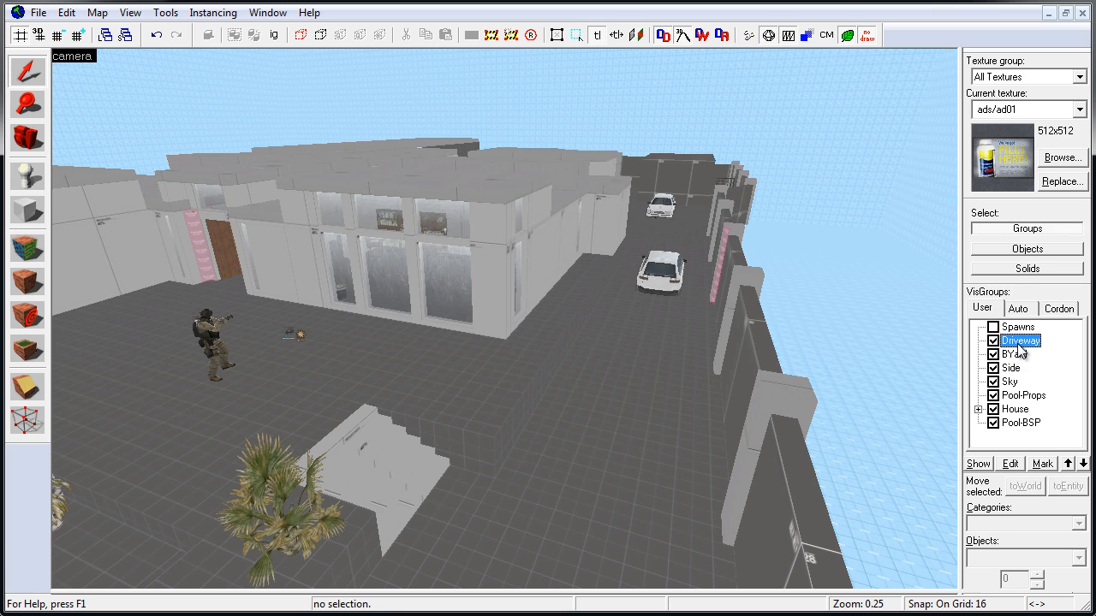
click(1046, 463)
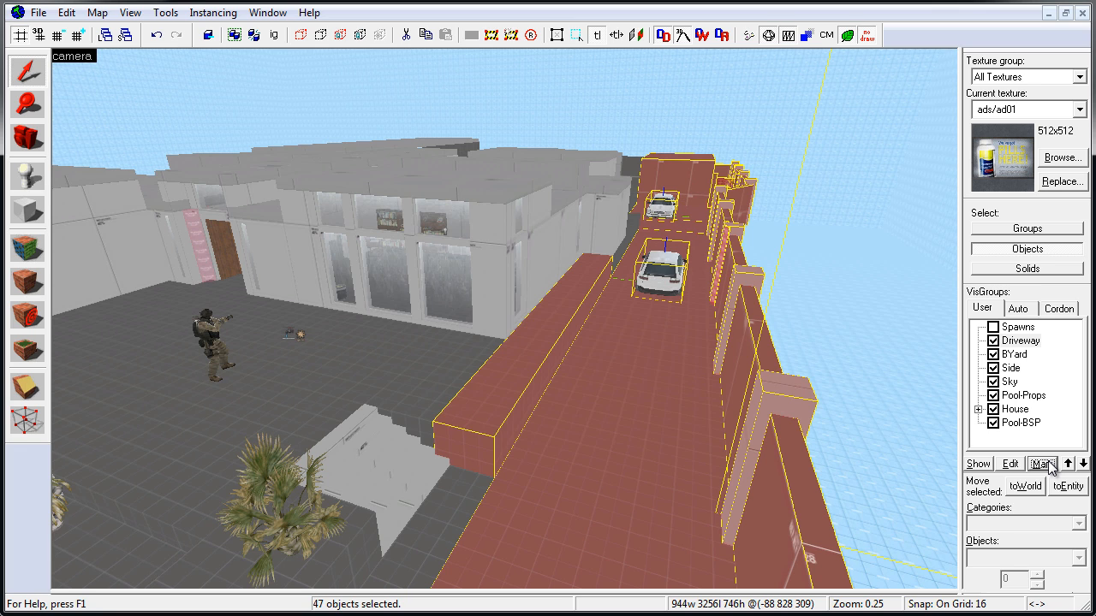
click(557, 321)
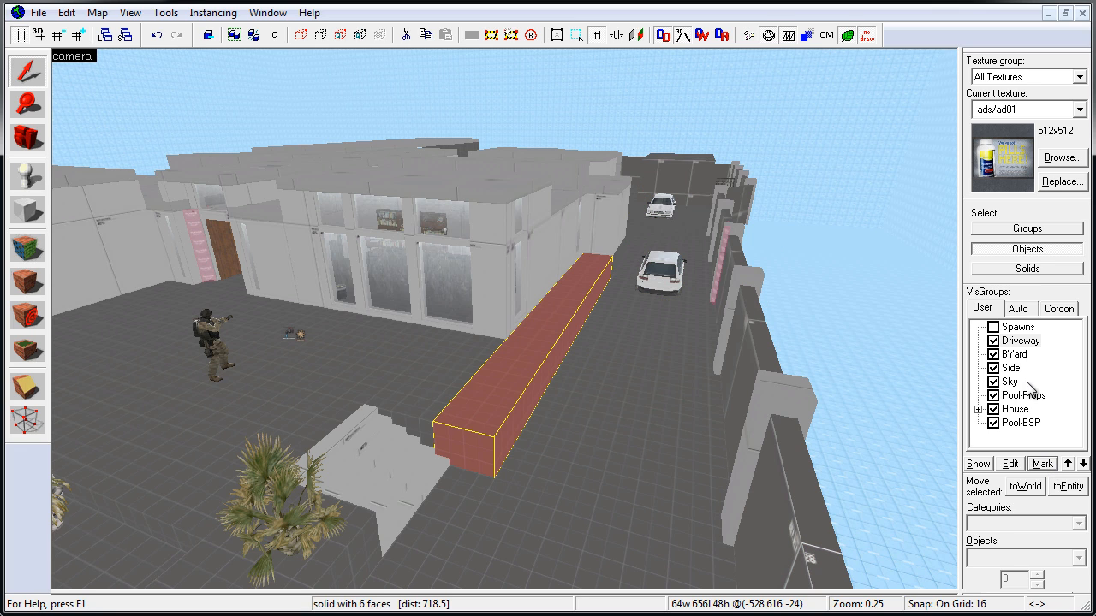
click(1021, 341)
click(1039, 463)
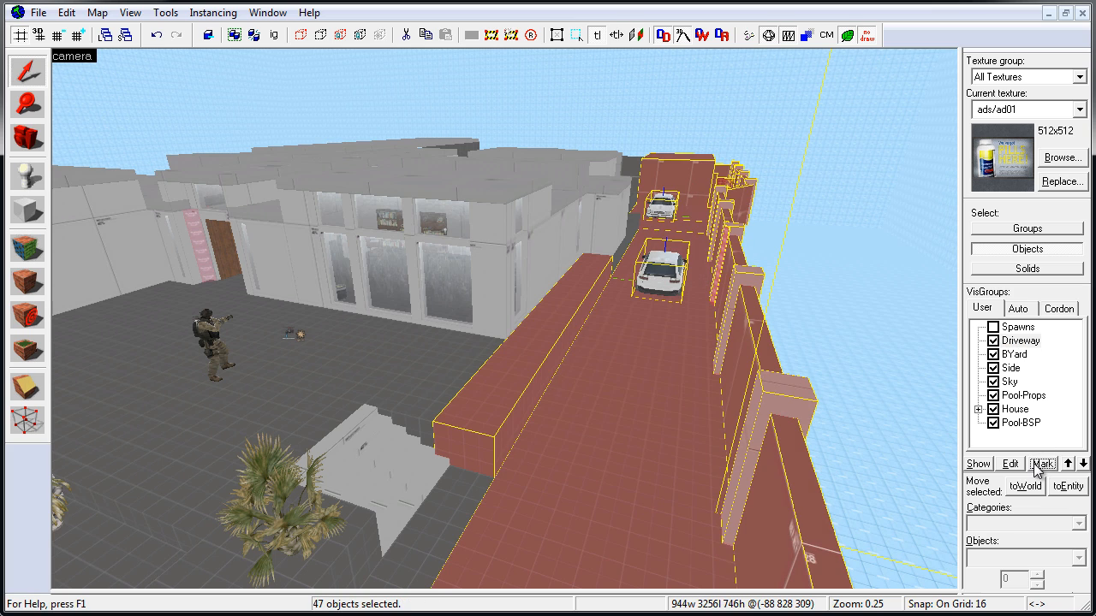
key(Escape)
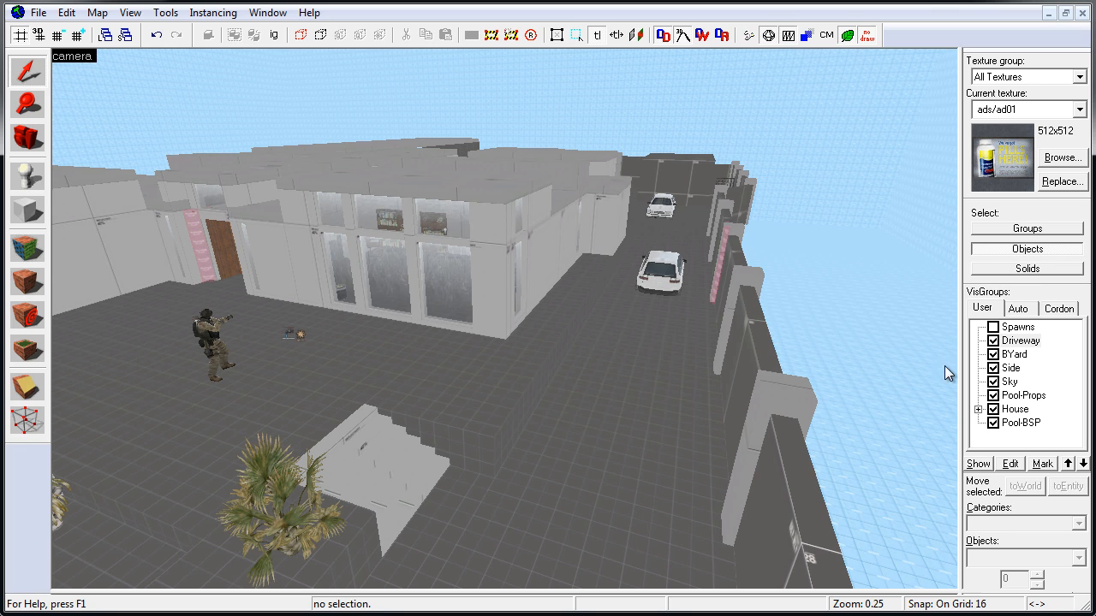
- Hide the Side, Sky and Pool-BSP visgroups
click(993, 368)
click(993, 382)
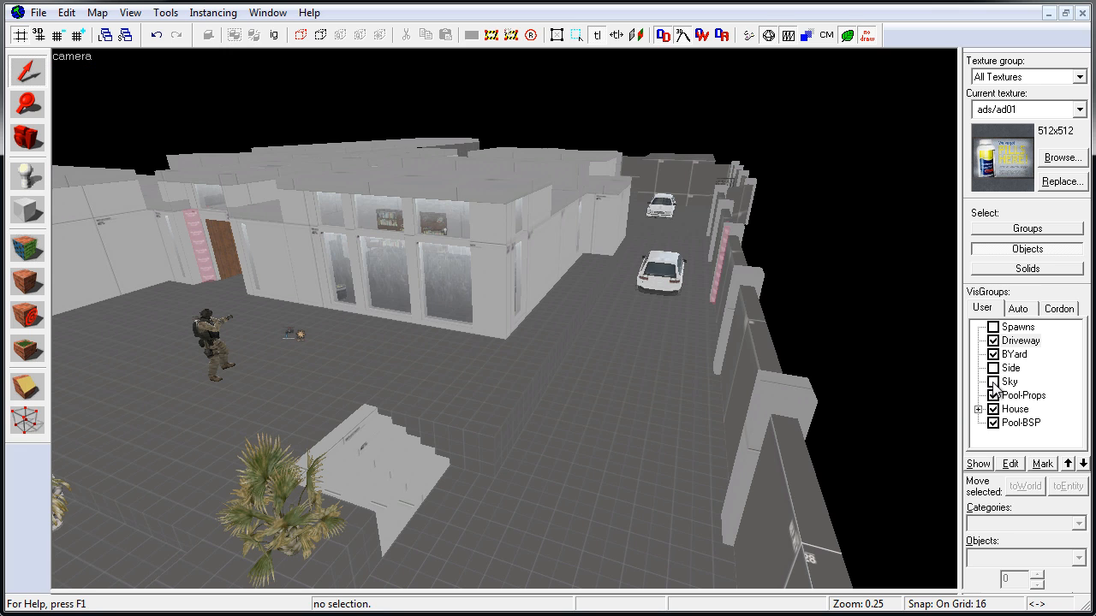
click(993, 422)
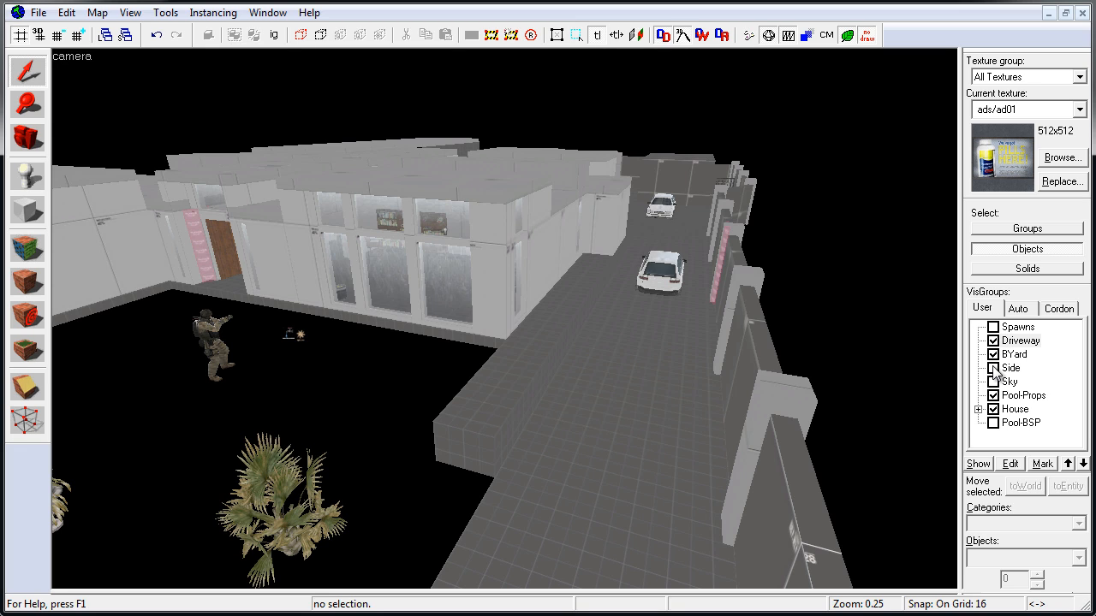
- Toggle the show-all override for visgroups on and off twice to compare the full map with the filtered view
click(975, 464)
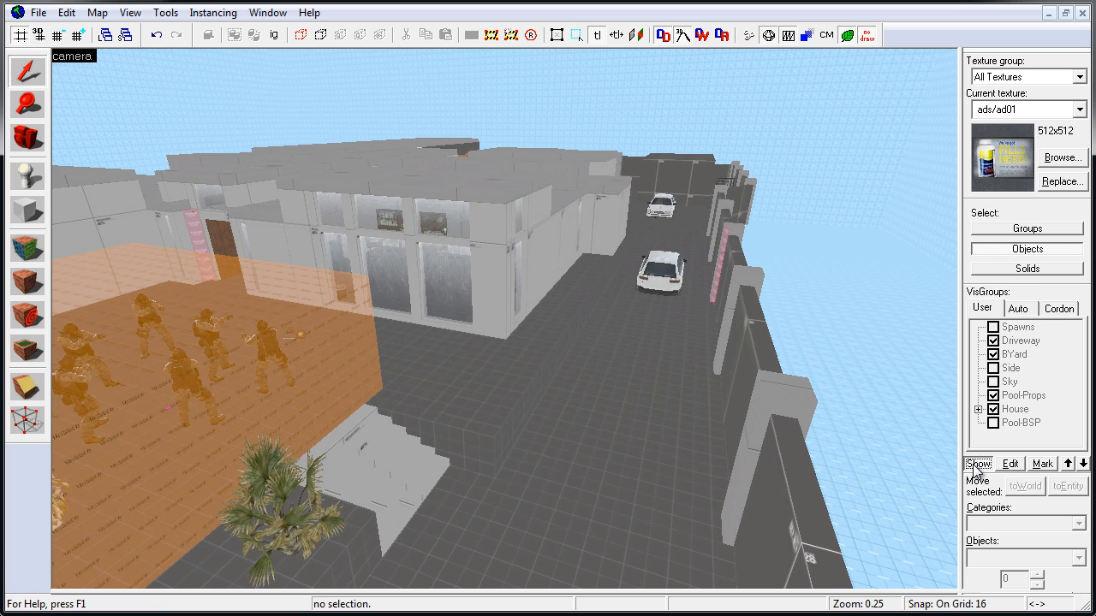
click(976, 465)
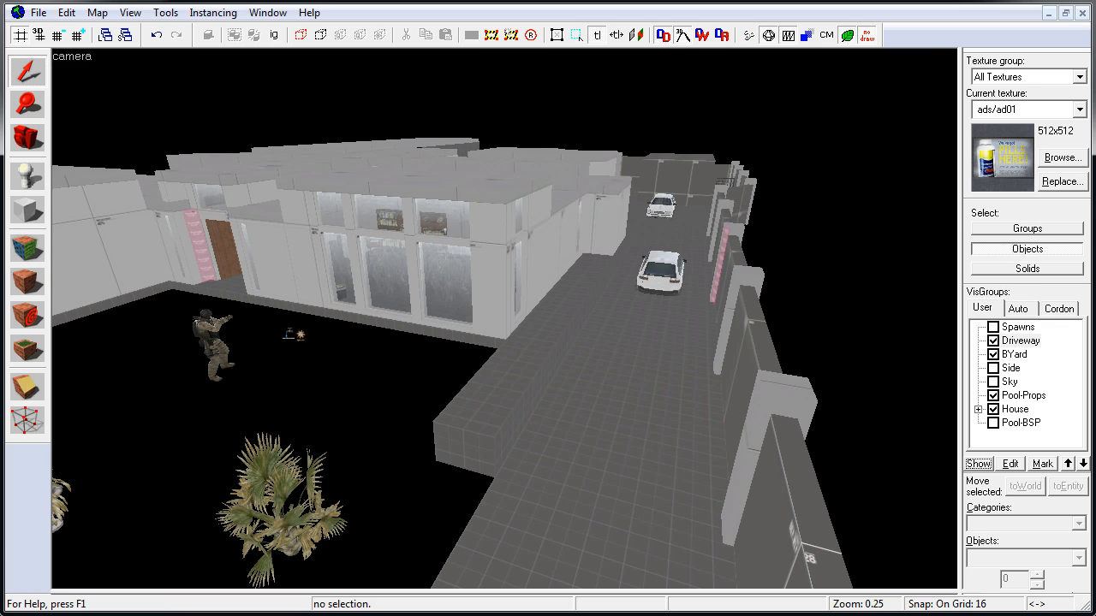
click(978, 465)
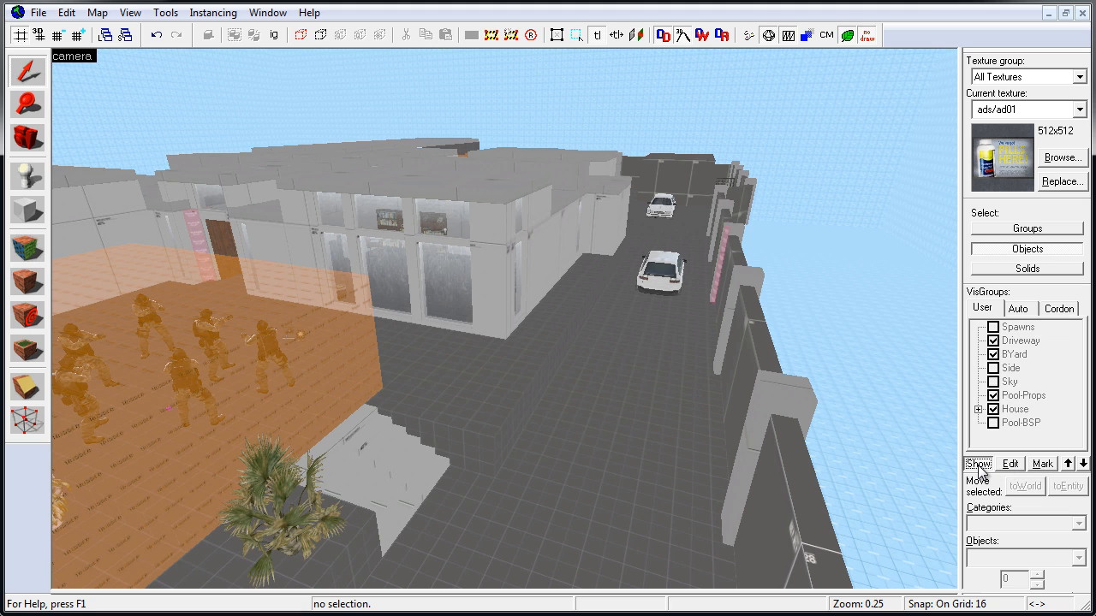
click(978, 465)
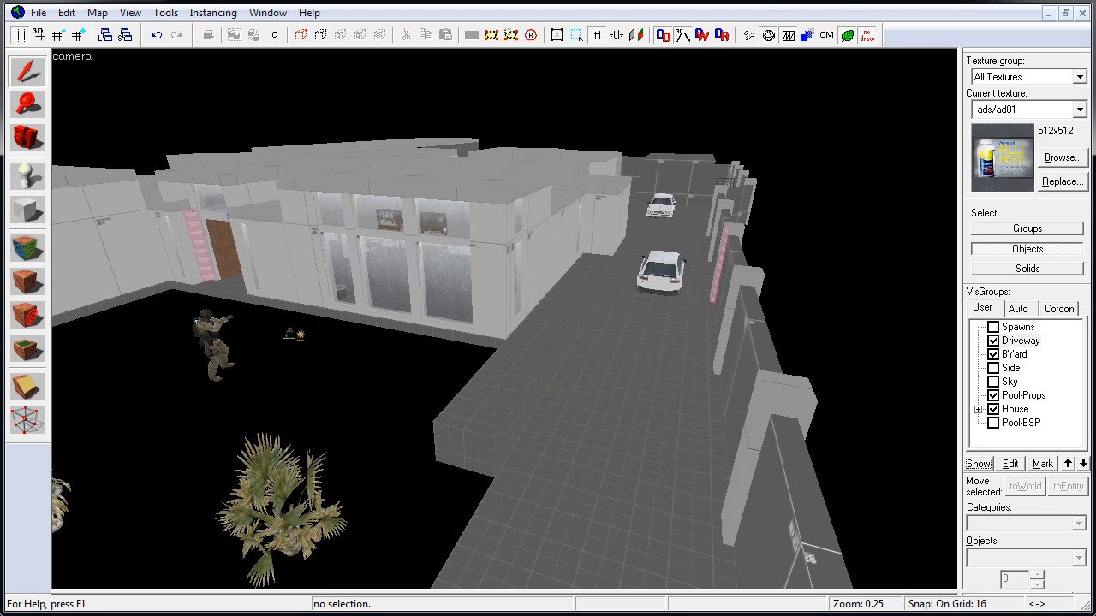
- Turn on visibility for the Spawns, Side, Sky and Pool-BSP visgroups
click(993, 327)
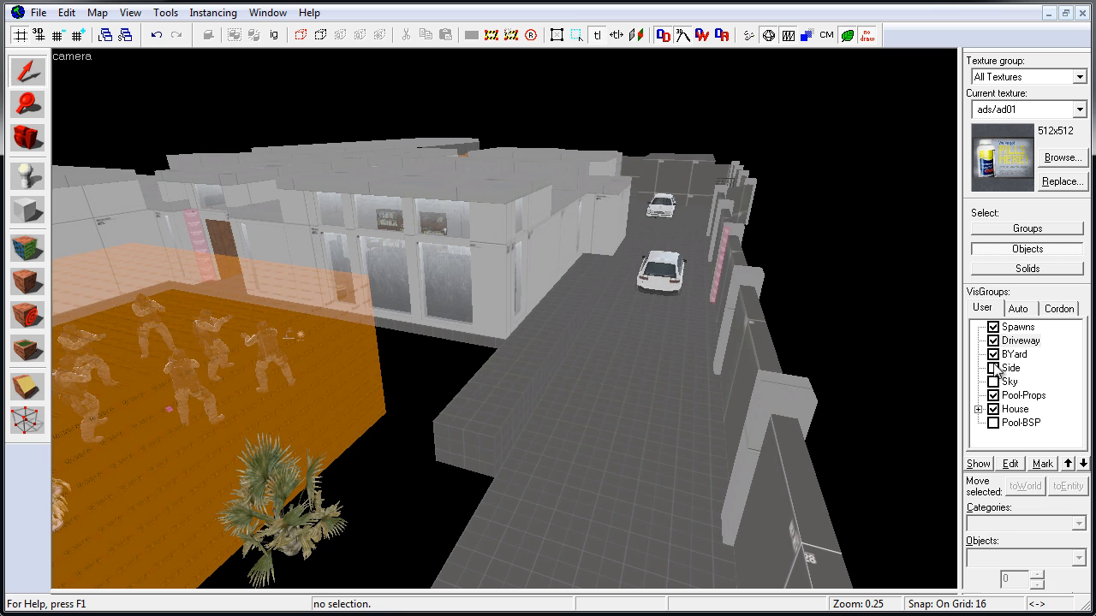
click(993, 369)
click(993, 382)
click(993, 423)
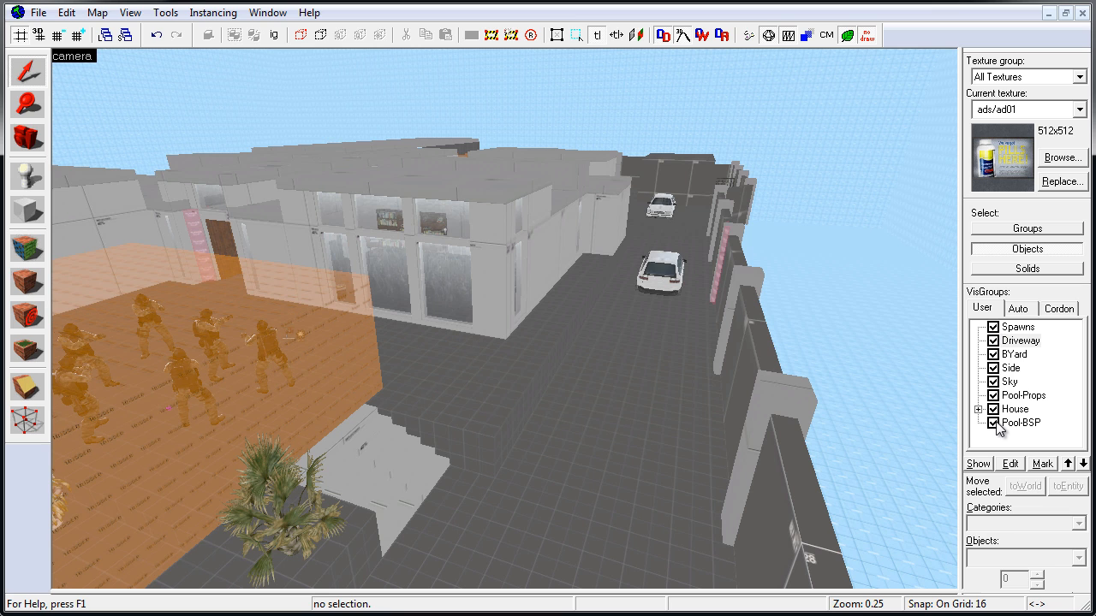
- Hide the Spawns, Driveway, BYard, Side and House visgroups, keeping Sky, Pool-Props and Pool-BSP shown
key(z)
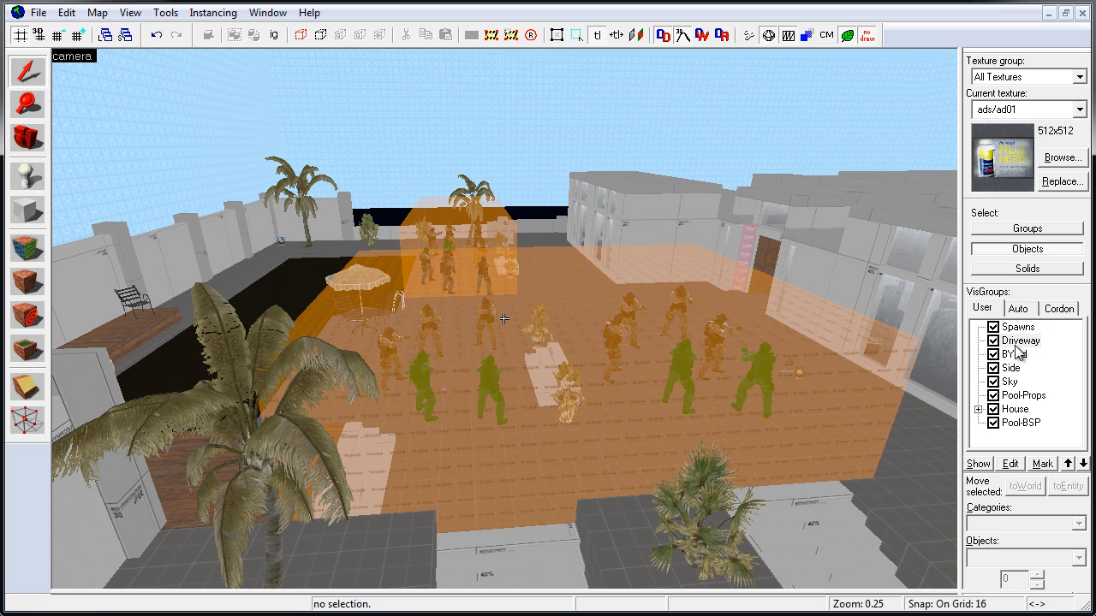
click(993, 327)
click(993, 341)
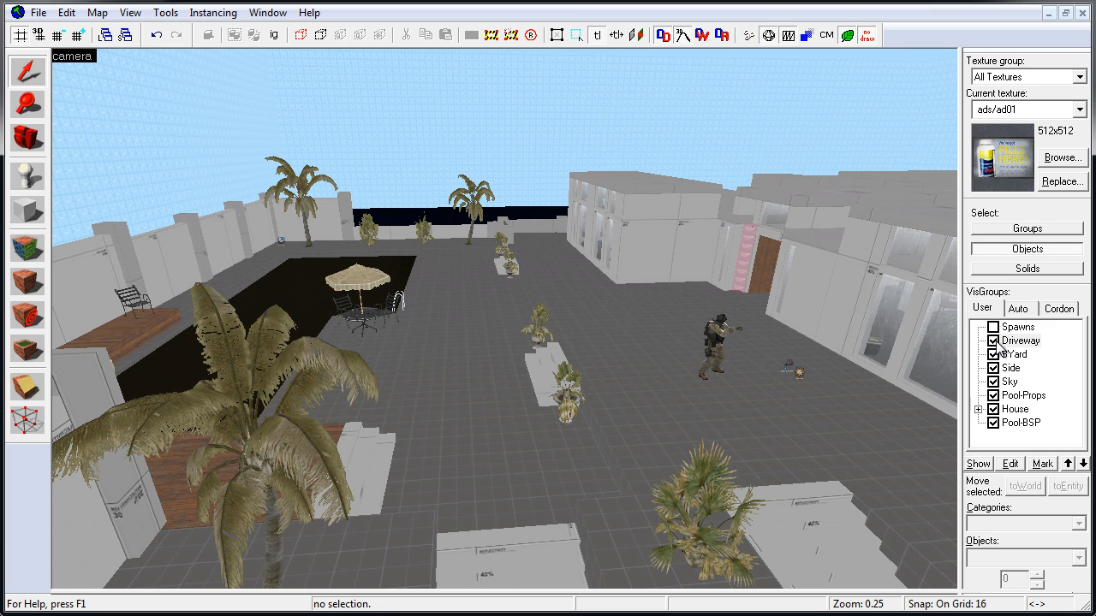
click(993, 354)
click(993, 368)
click(993, 381)
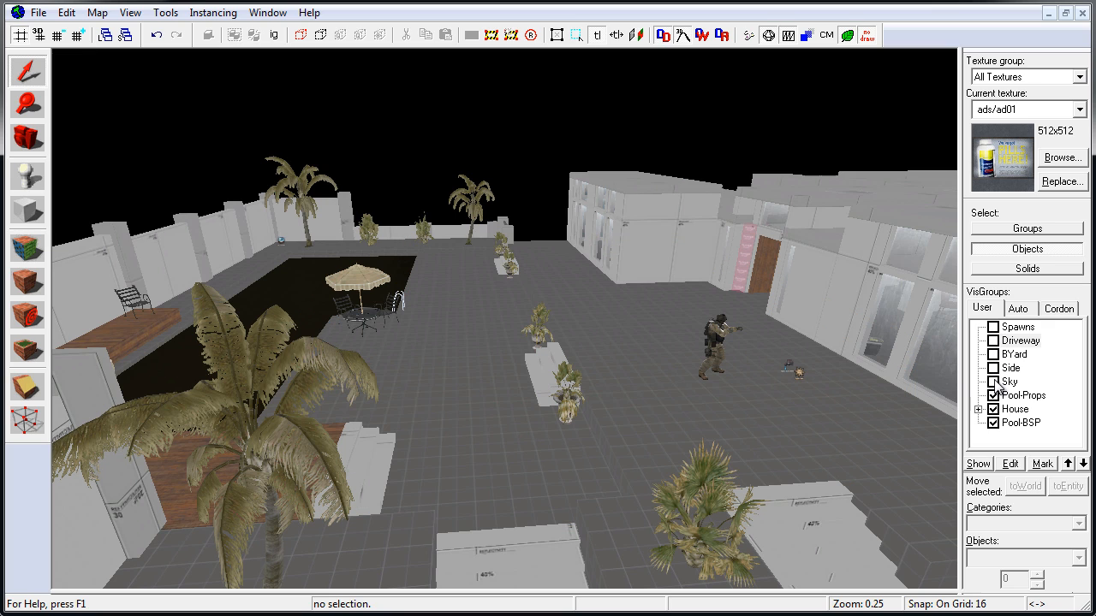
click(993, 382)
click(993, 409)
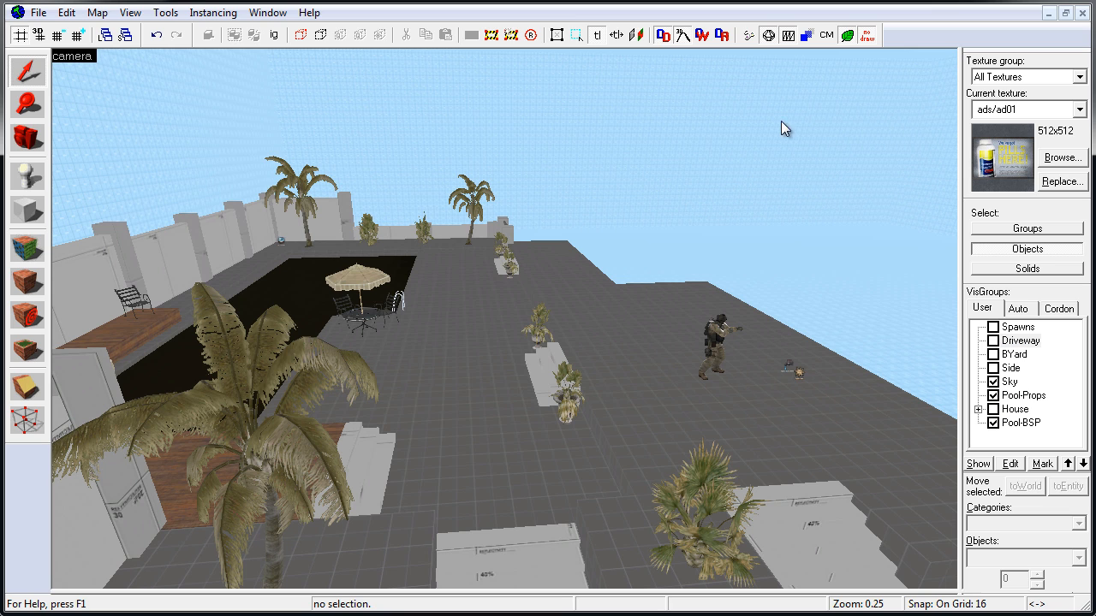
- Compile and run the map with the Fast configuration, and join the Counter-Terrorist team in the launched game
click(748, 36)
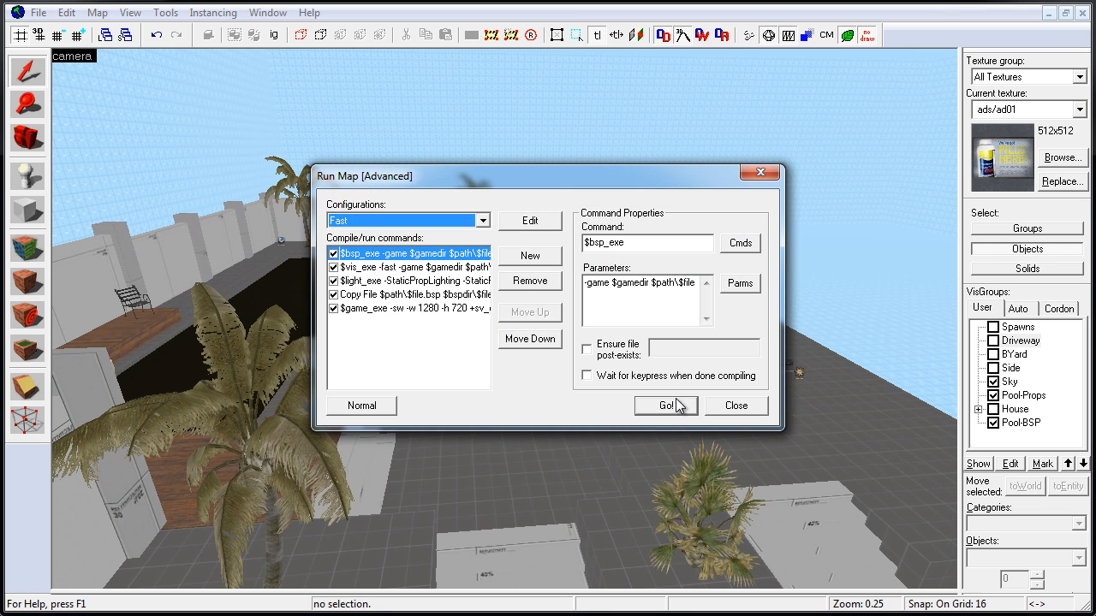
click(665, 405)
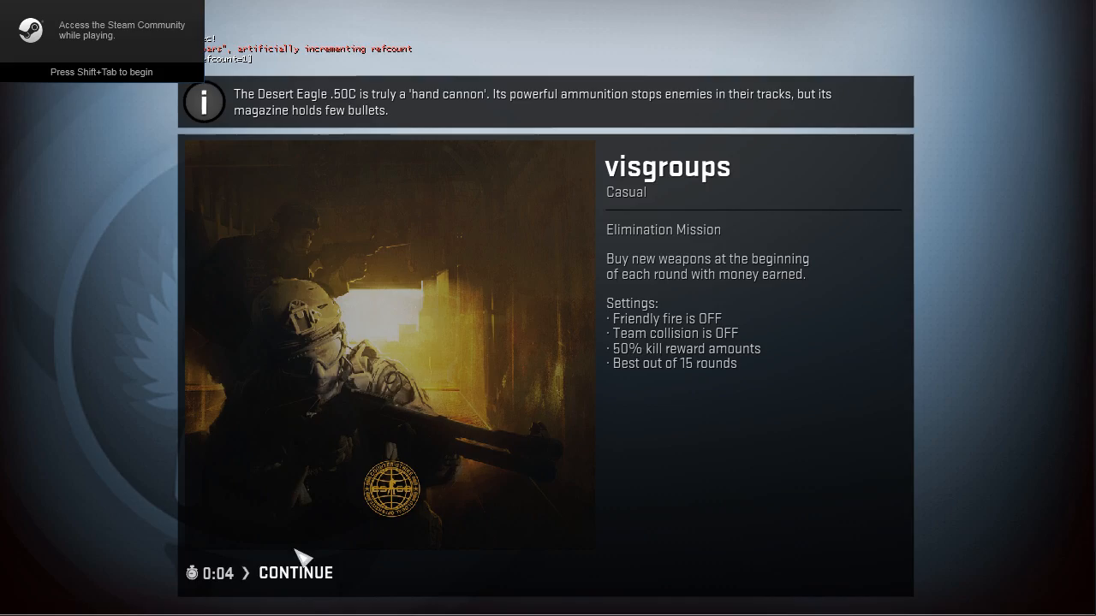
click(296, 554)
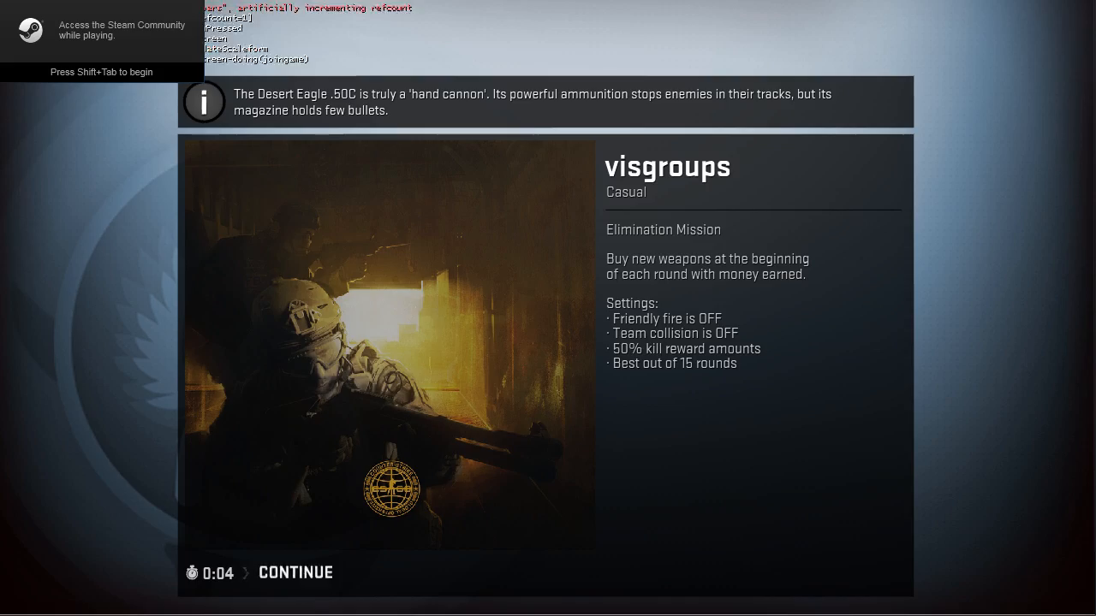
click(455, 291)
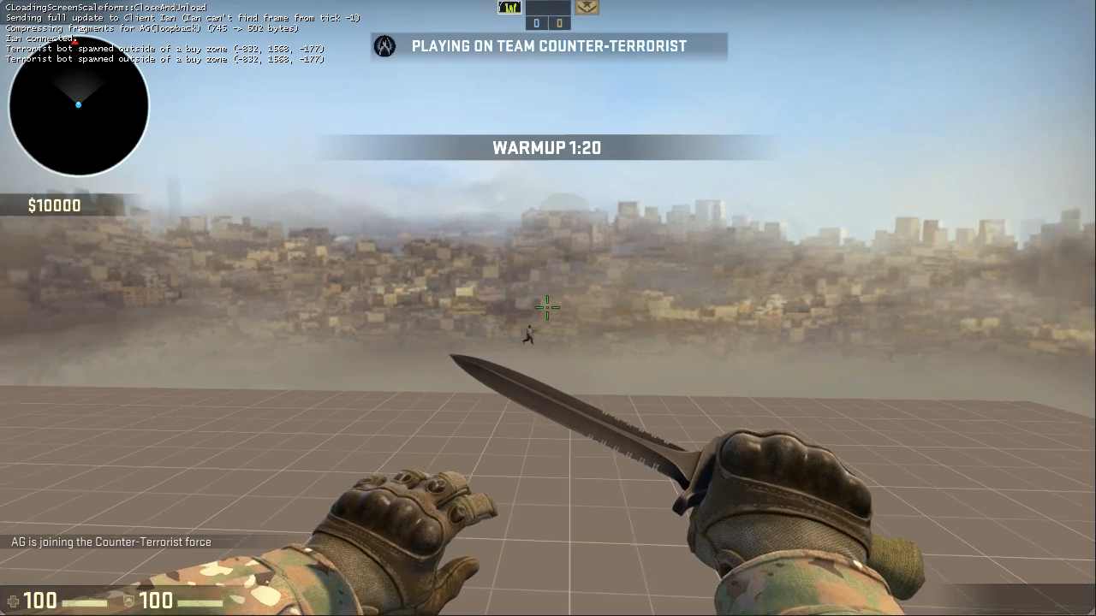